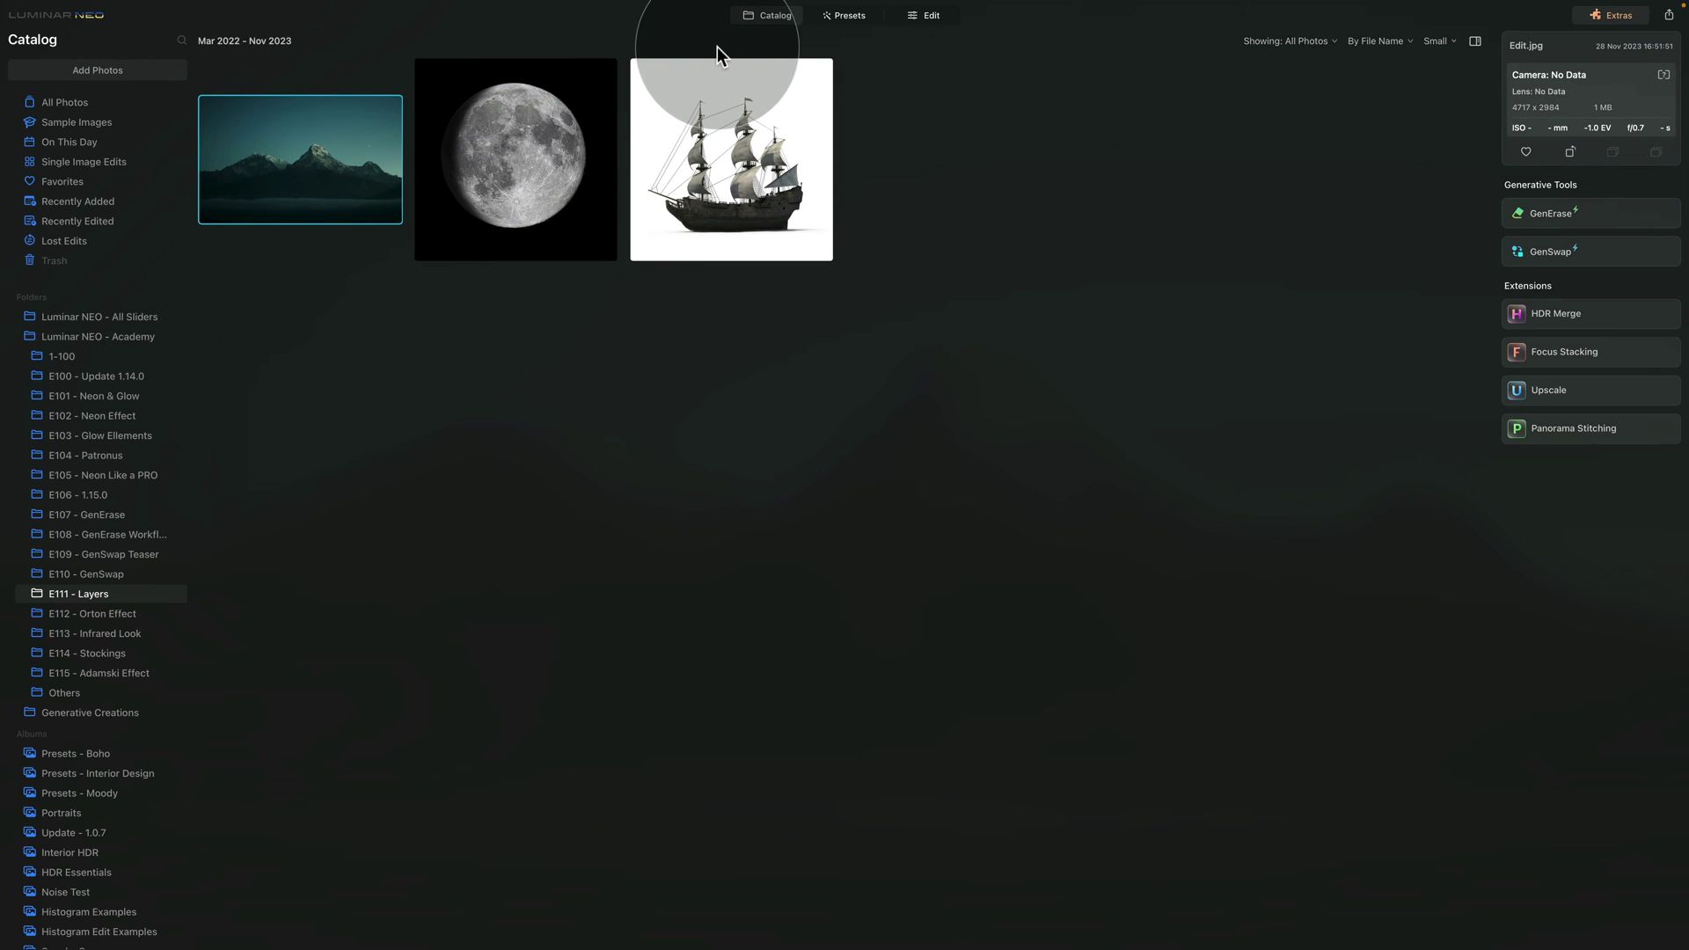
- Open the mountain photo for editing
left_click(730, 161)
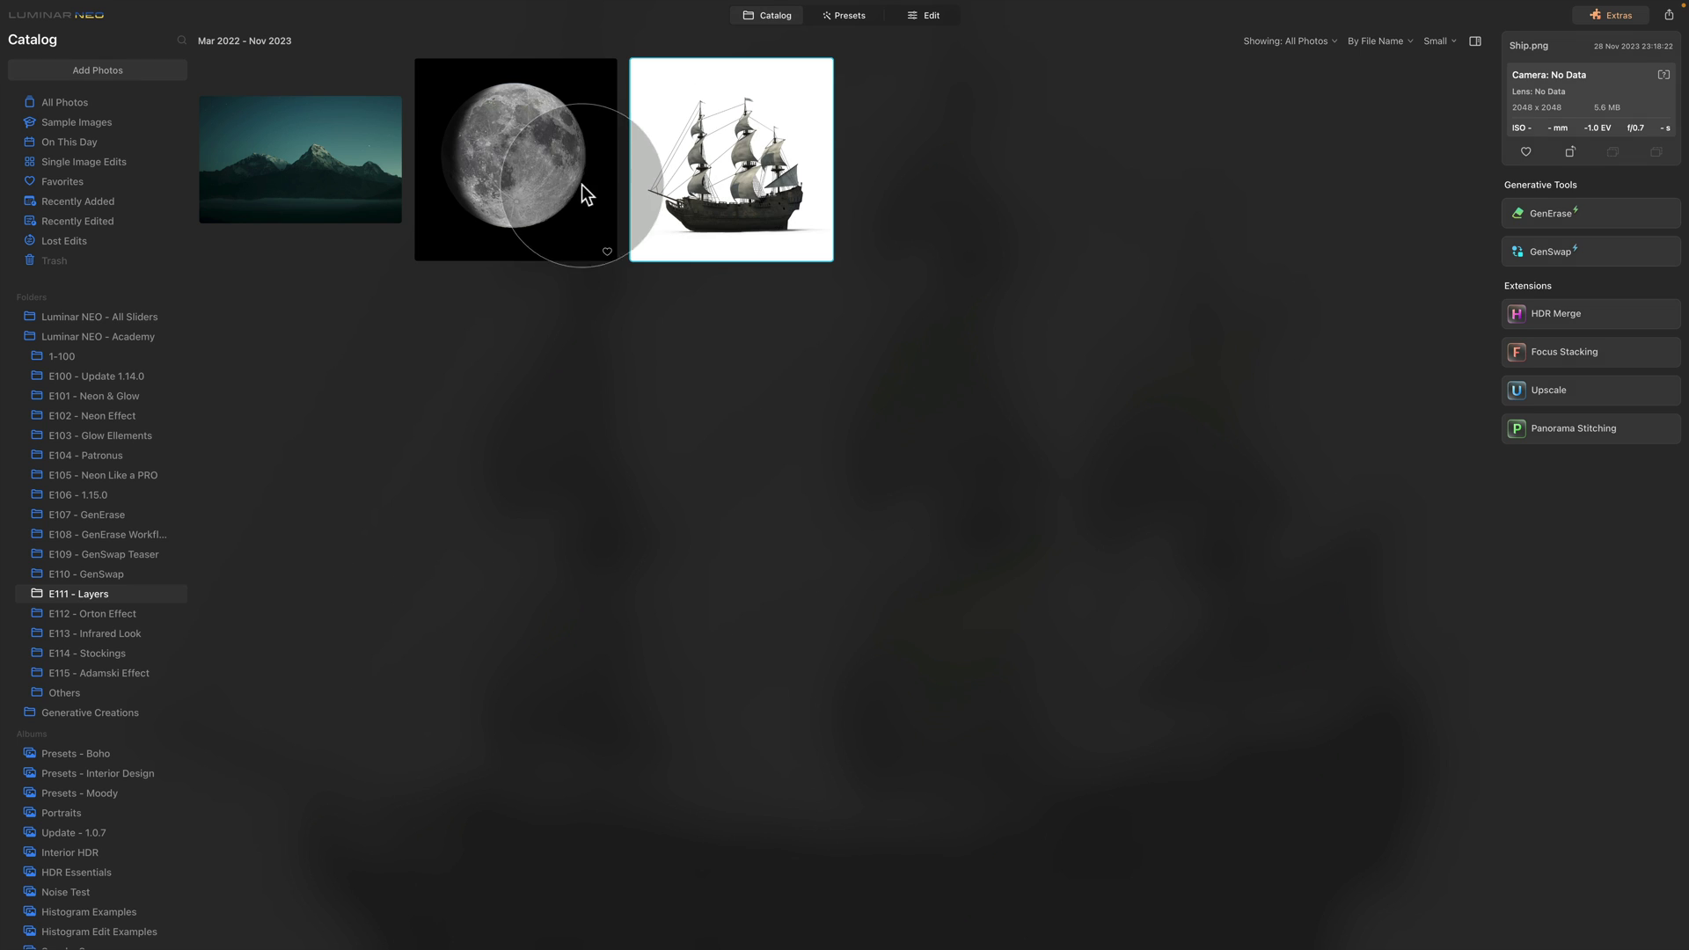
left_click(311, 151)
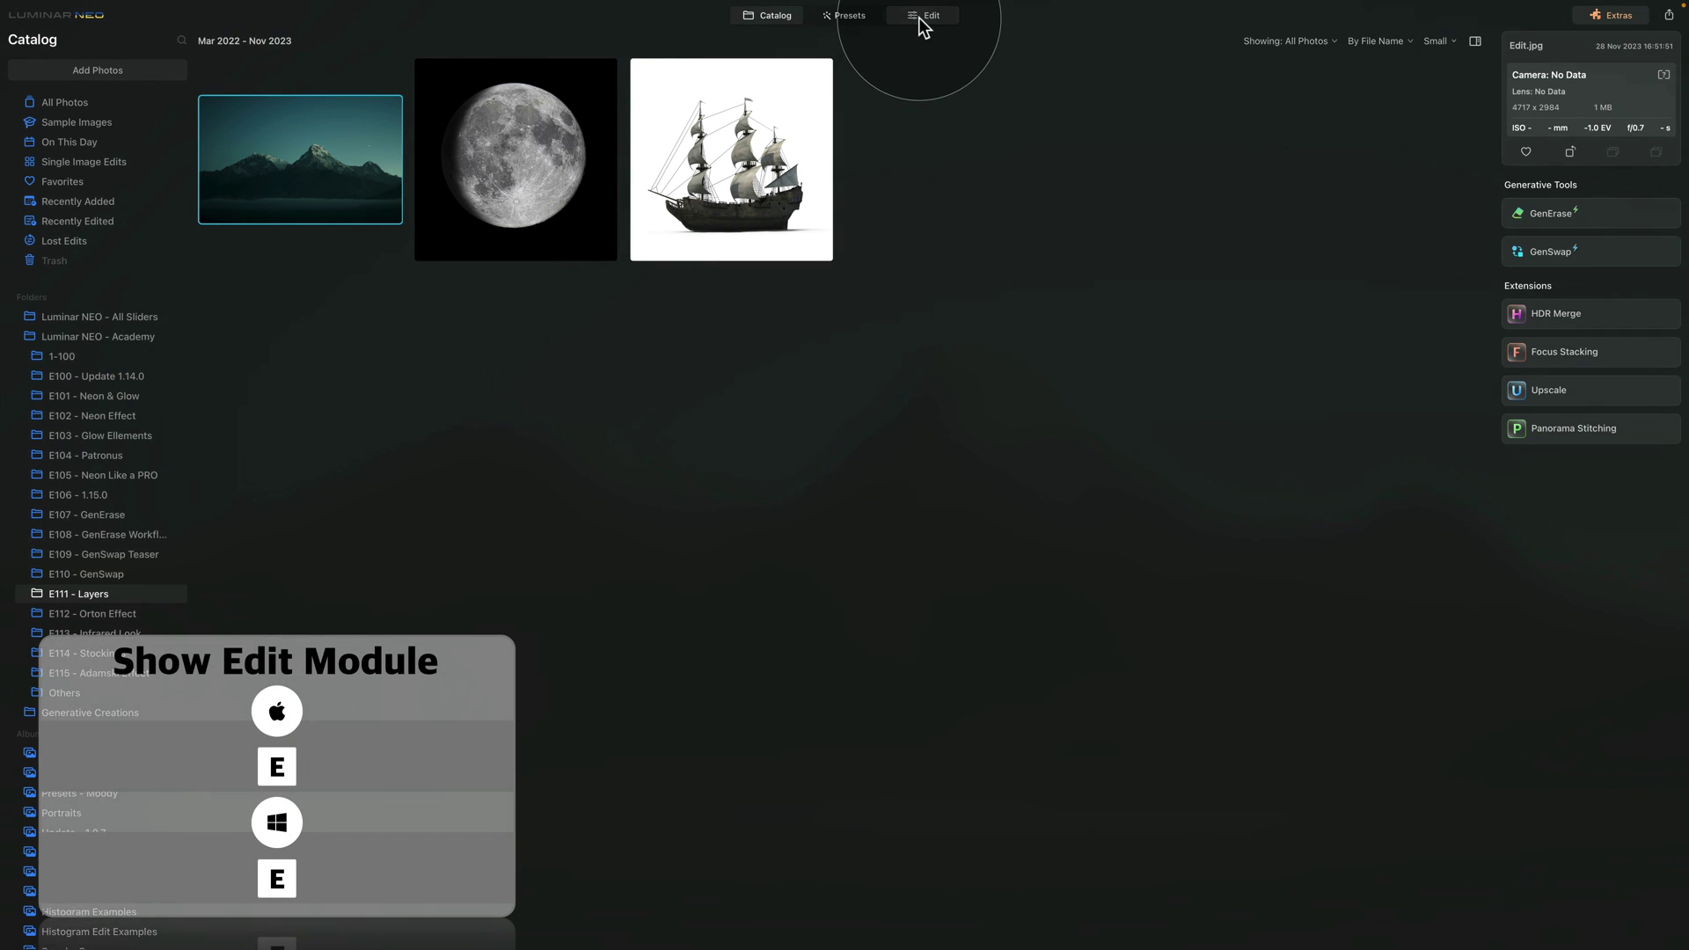
left_click(918, 17)
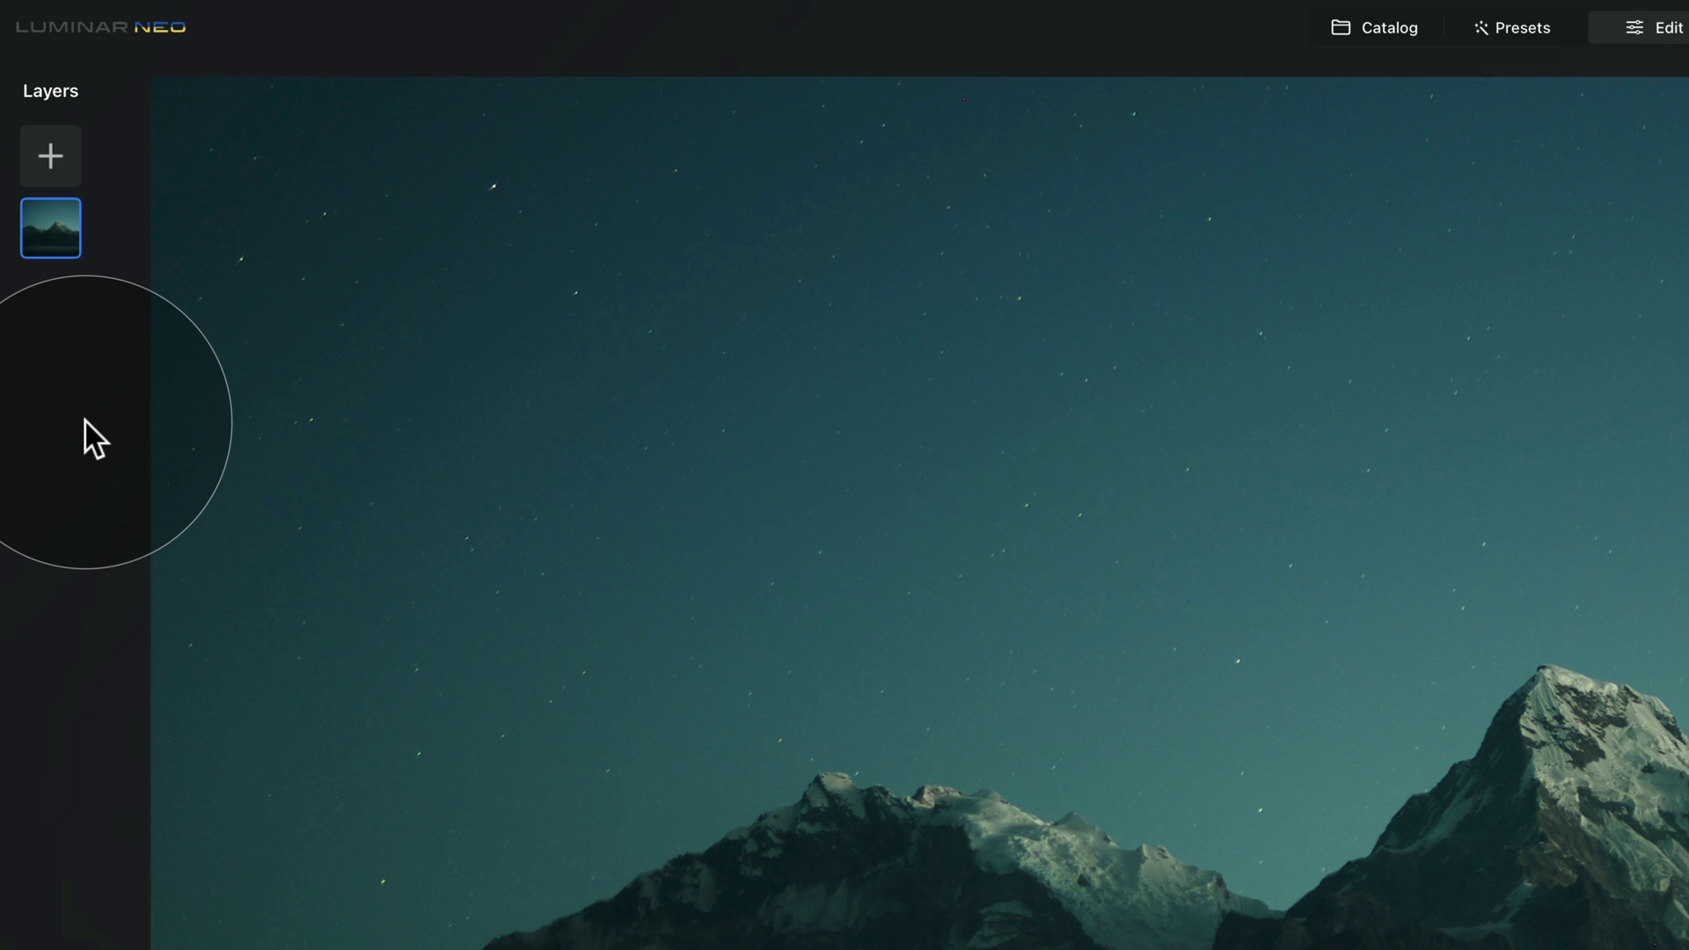
- Load Ship.png from the E111 - Layers folder as a layer image
left_click(46, 156)
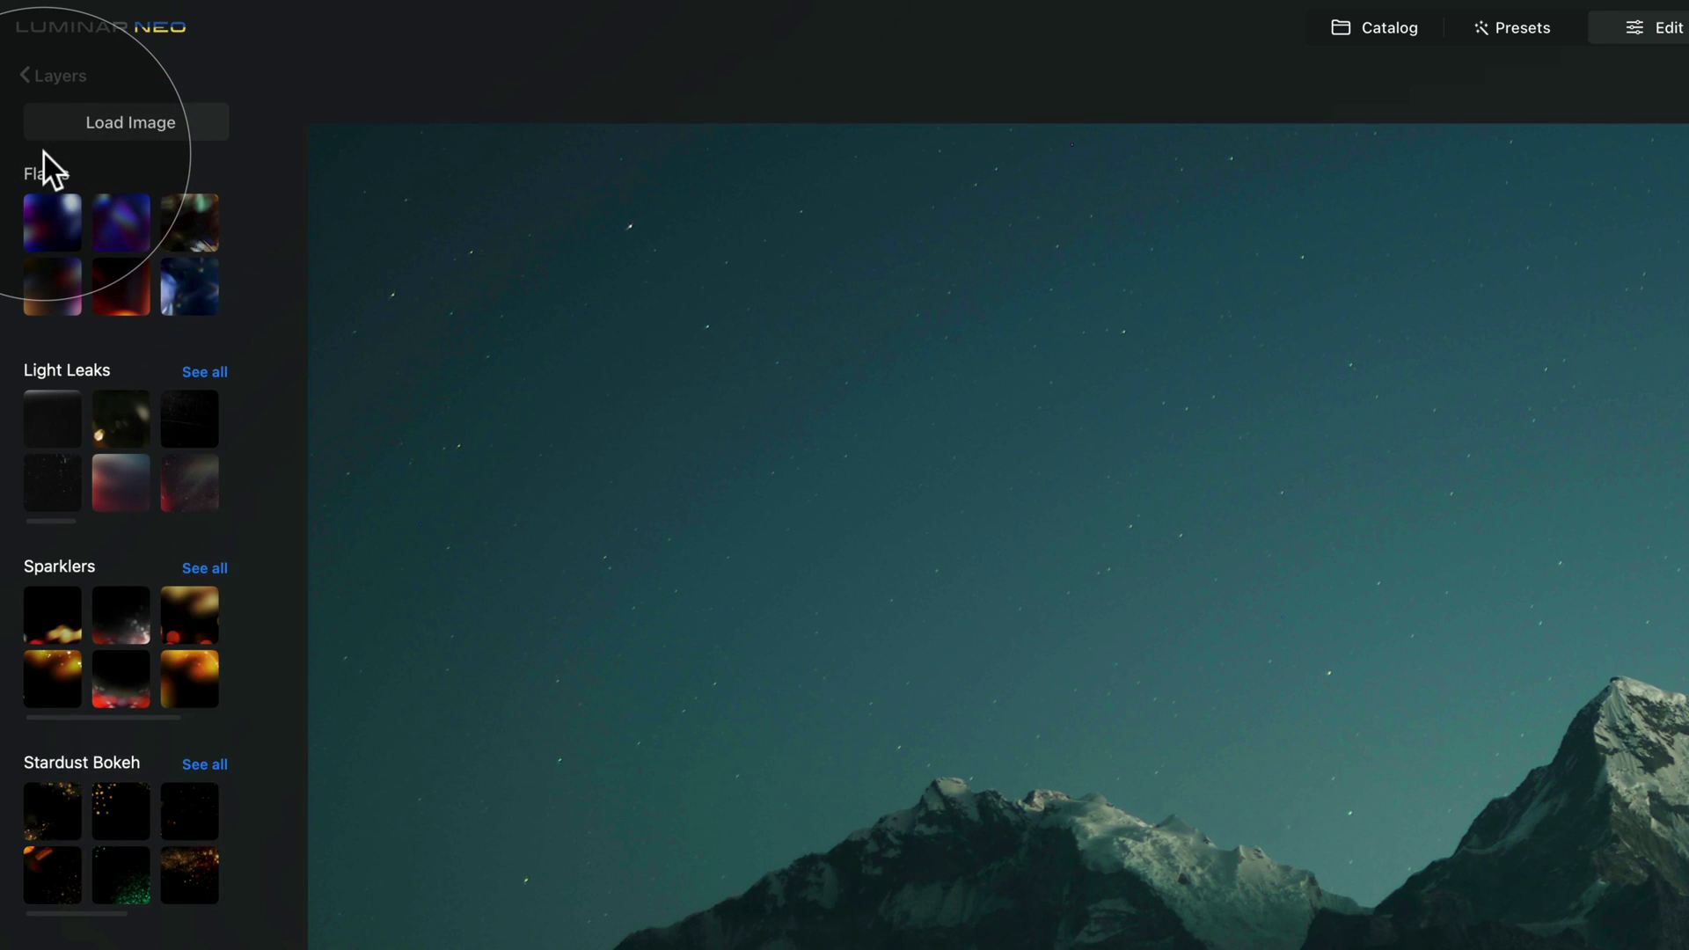
left_click(160, 120)
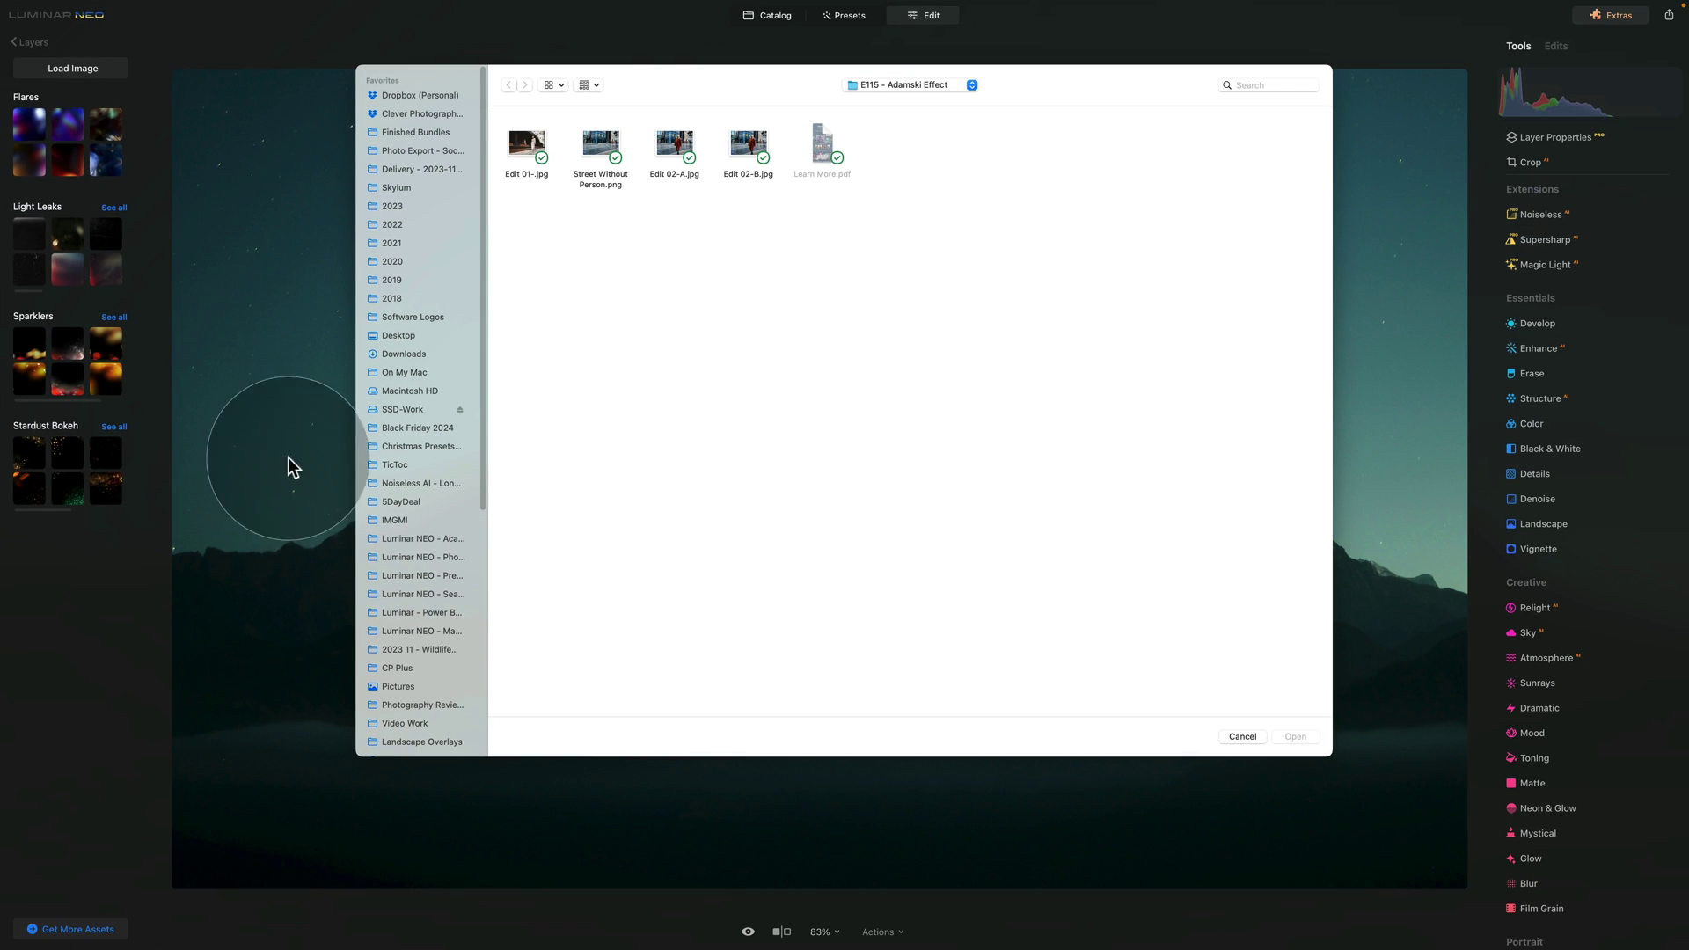
left_click(450, 538)
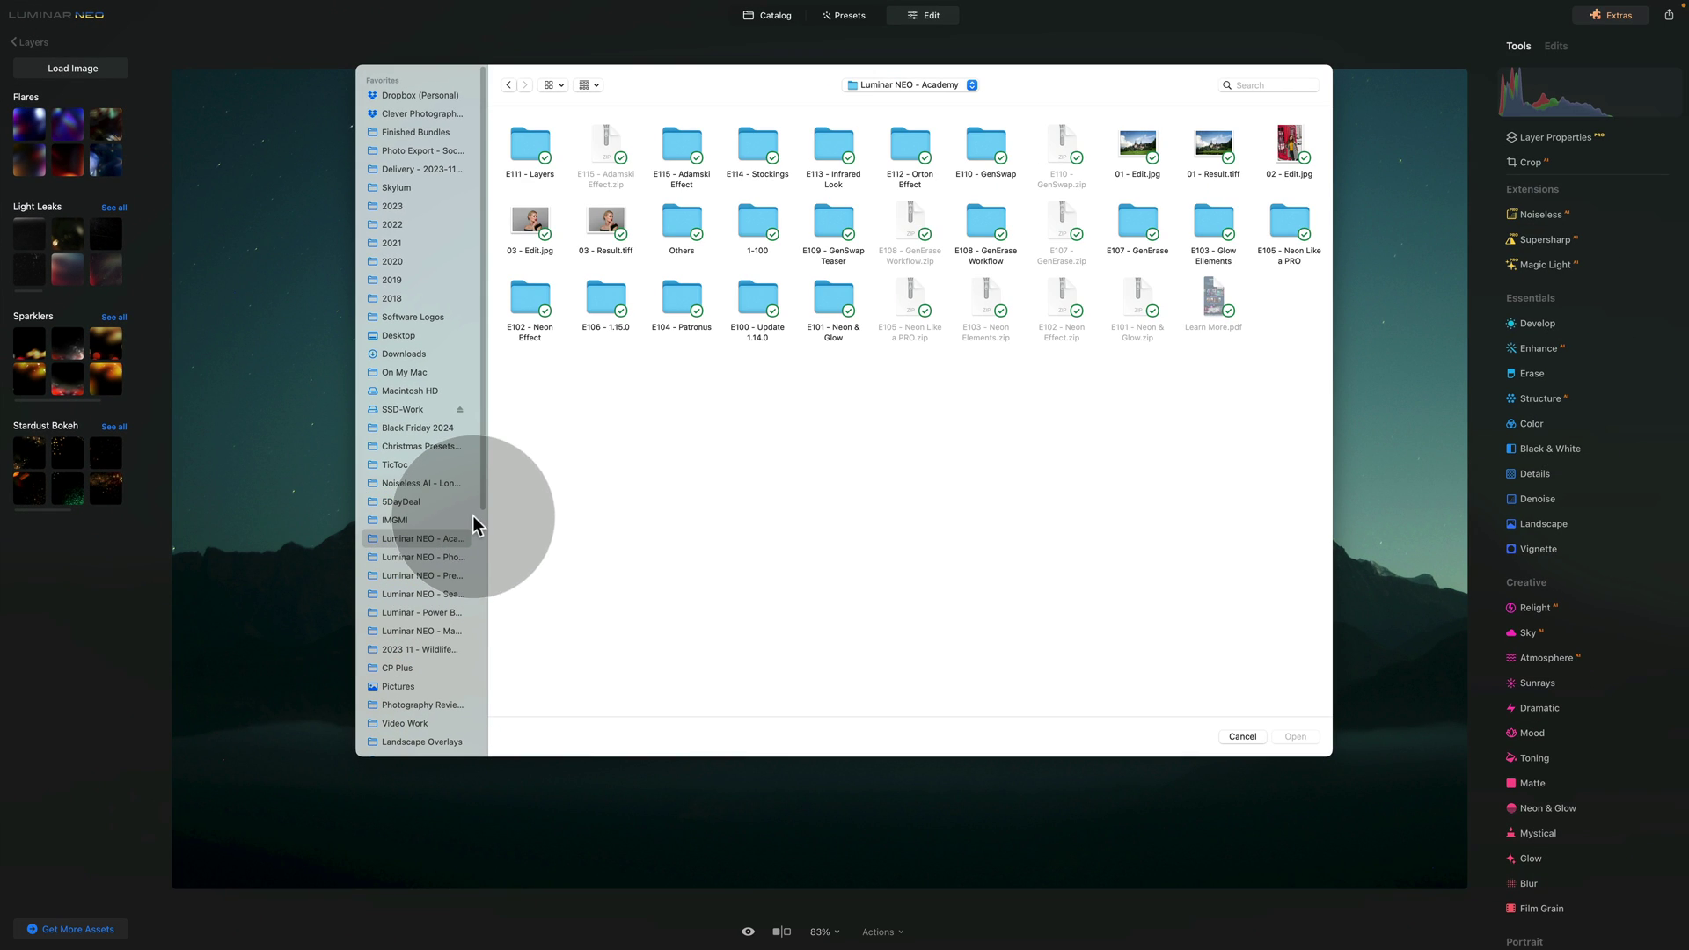
double_click(531, 141)
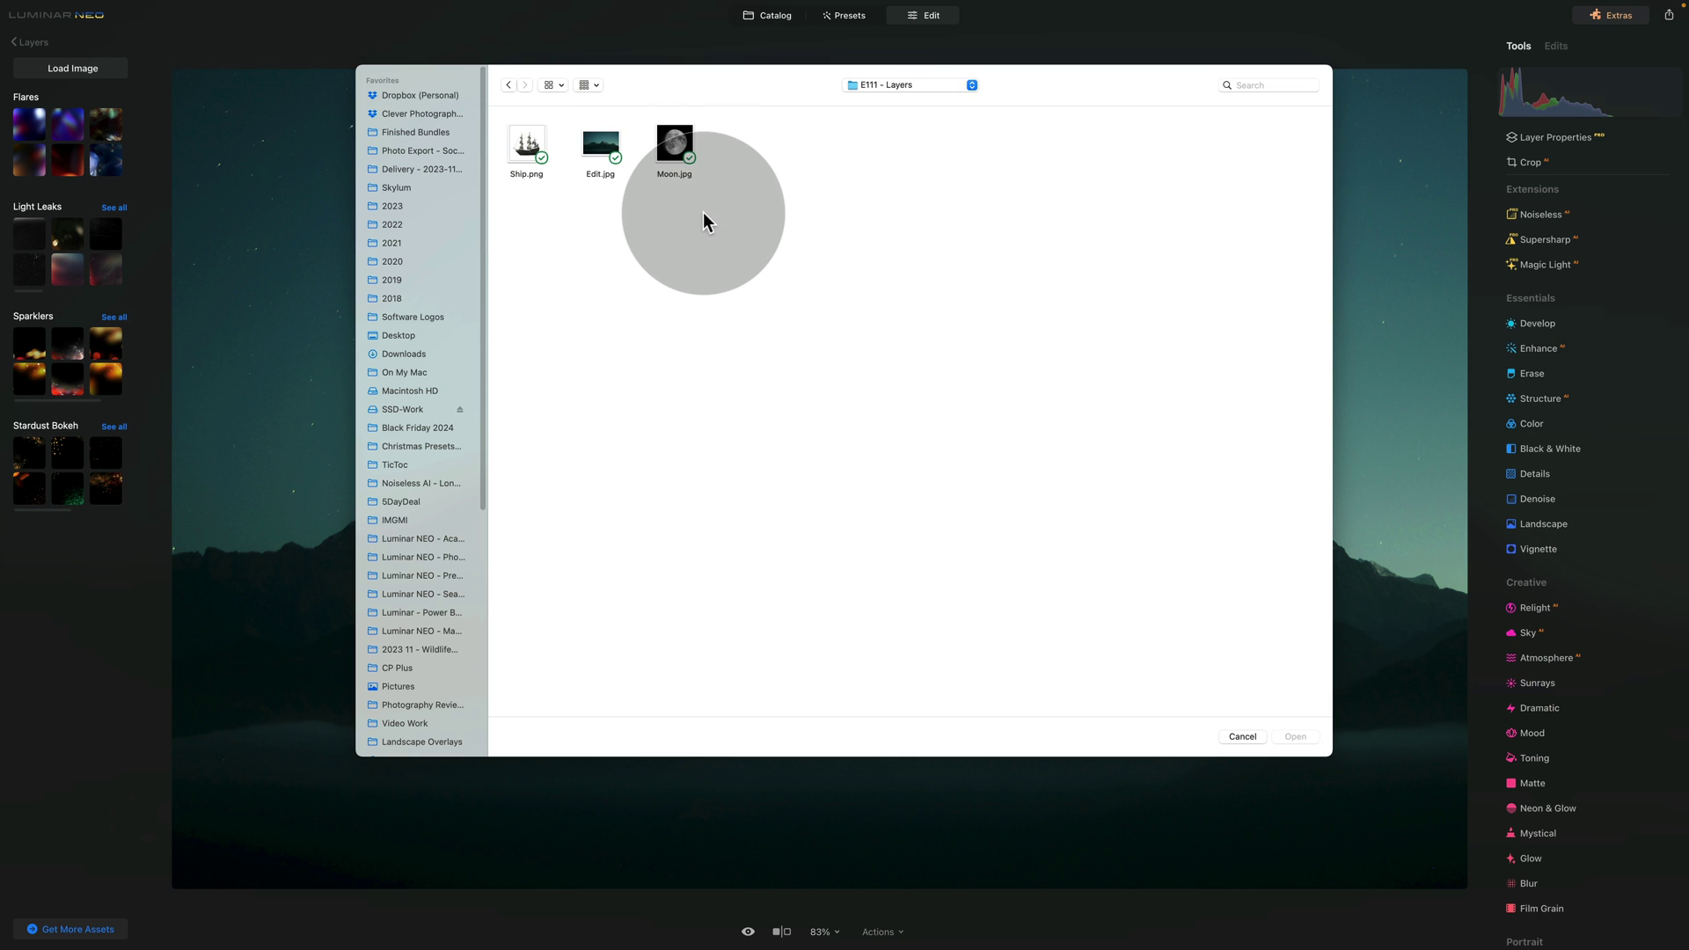
left_click(528, 141)
left_click(1278, 734)
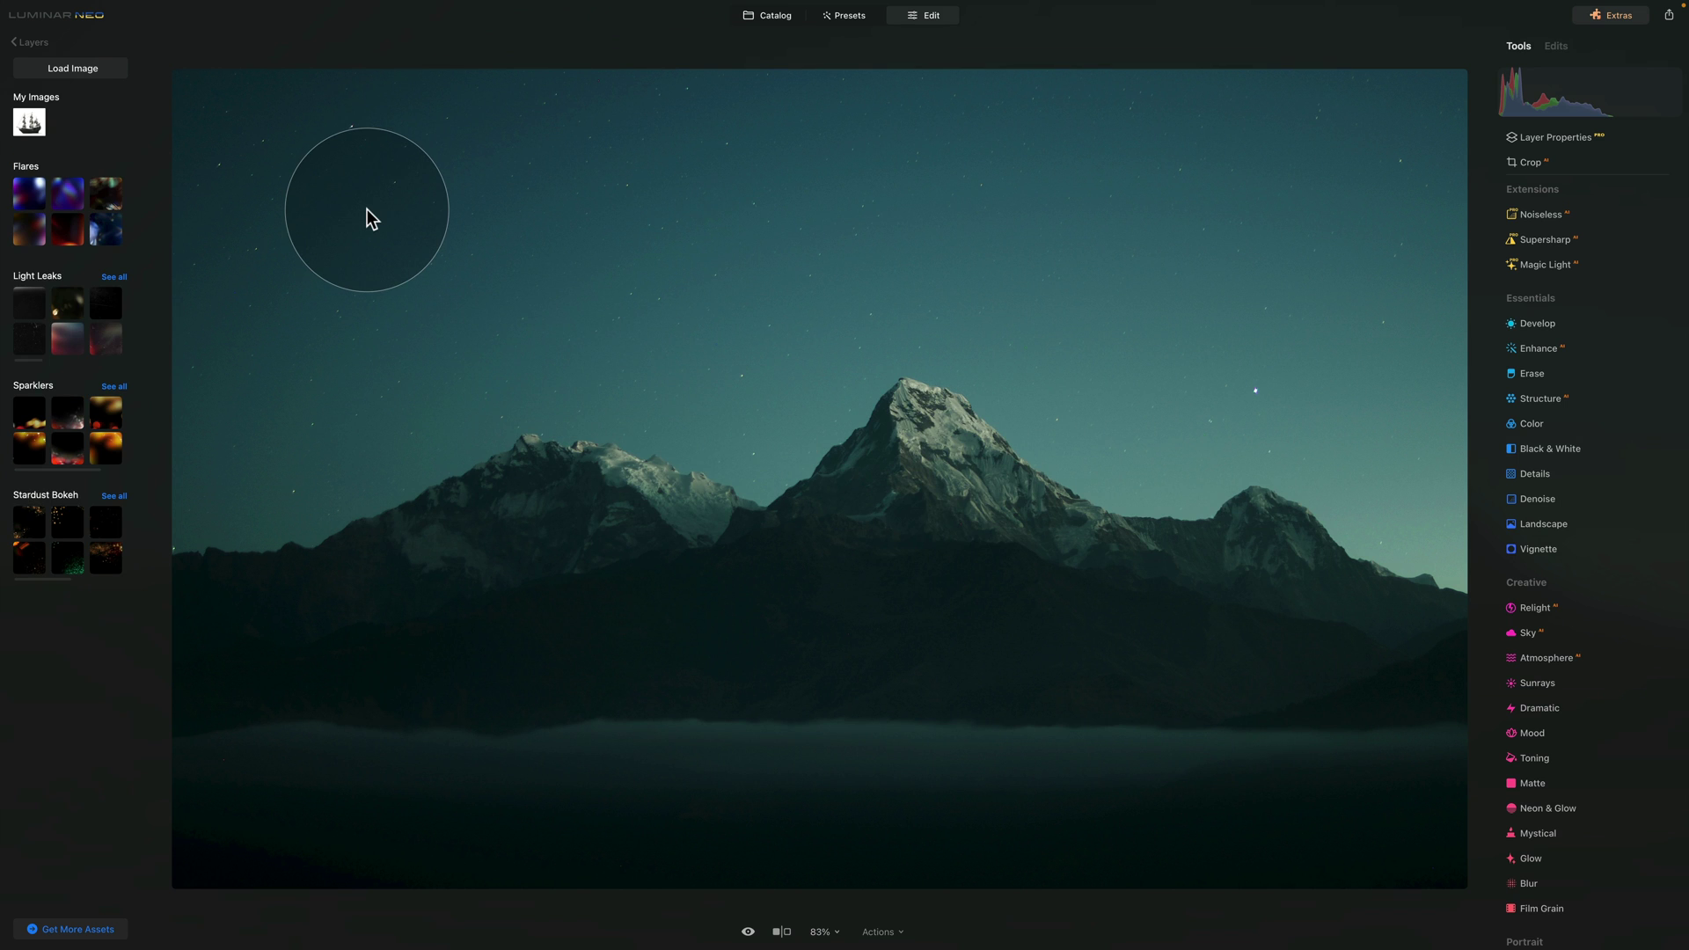
- Load Moon.jpg from the same folder as another layer image
left_click(109, 68)
left_click(675, 154)
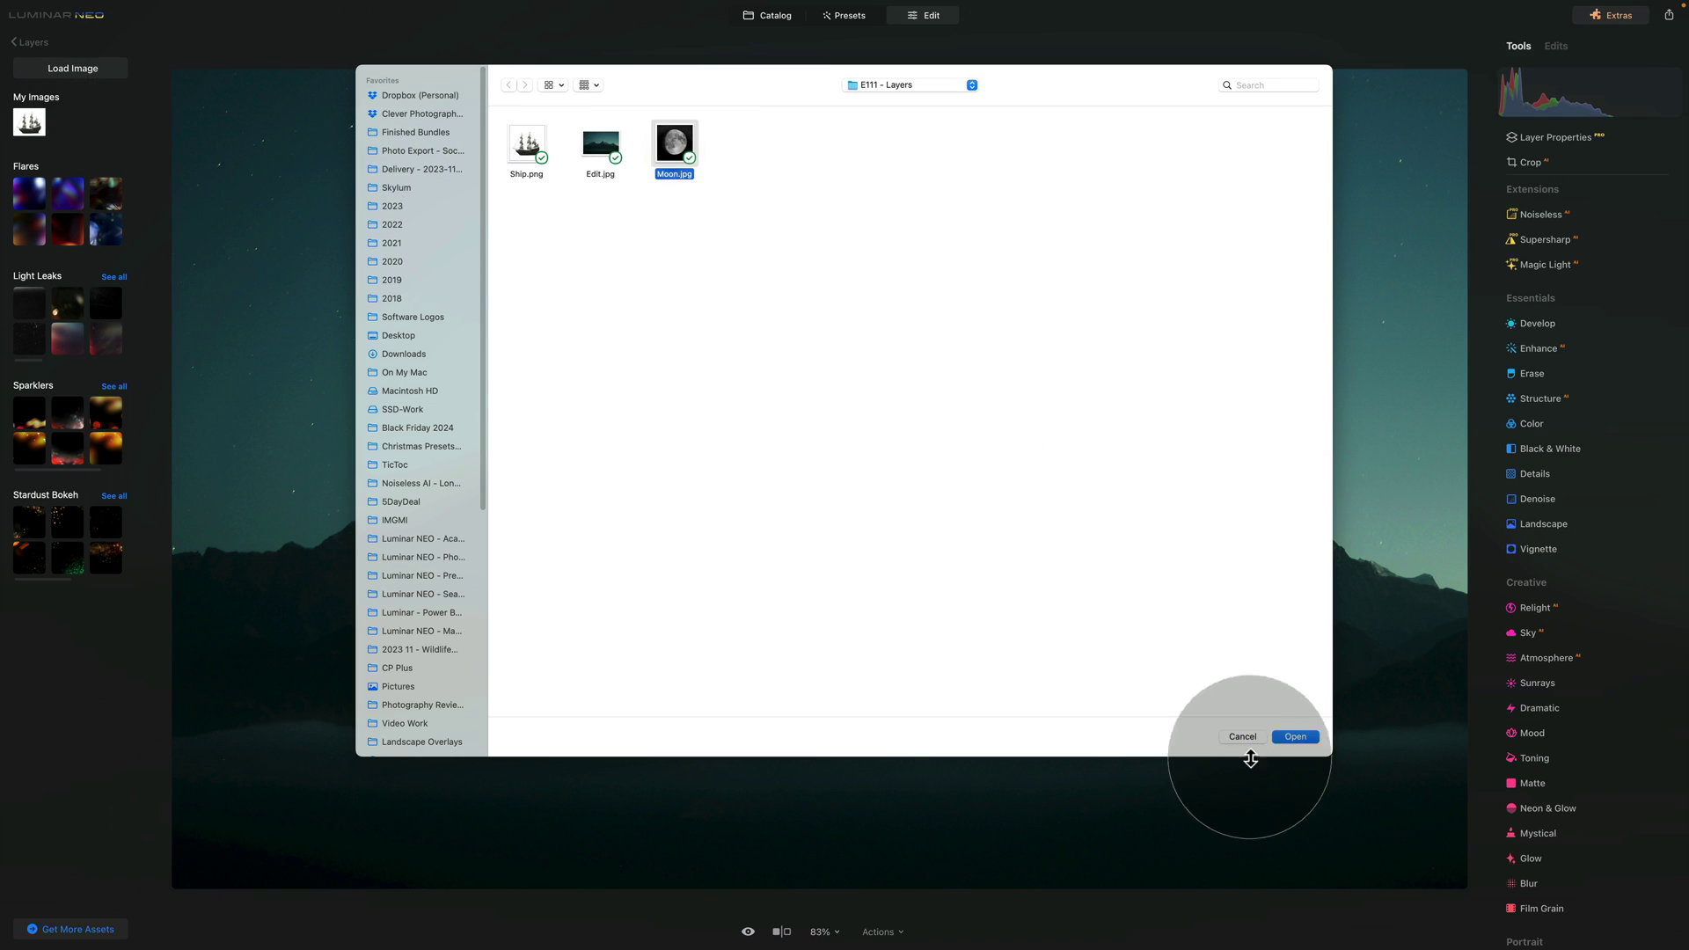
left_click(1295, 736)
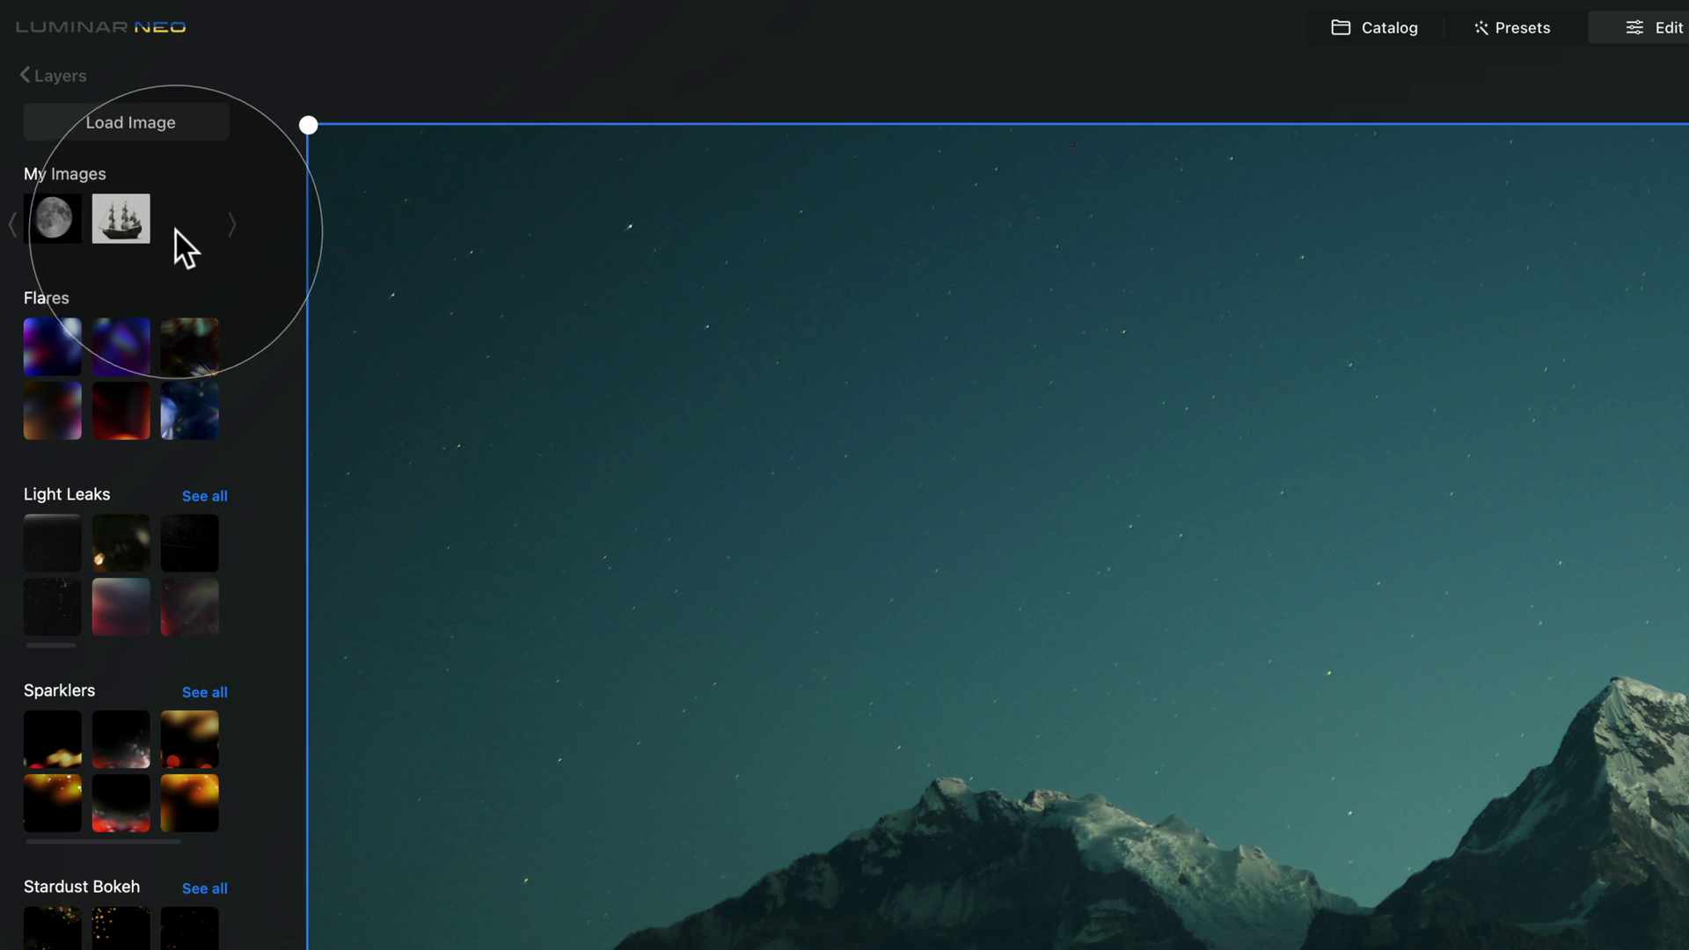
- Add Ship.png as a layer, move it below the mountain photo, then return it to the top
left_click(124, 215)
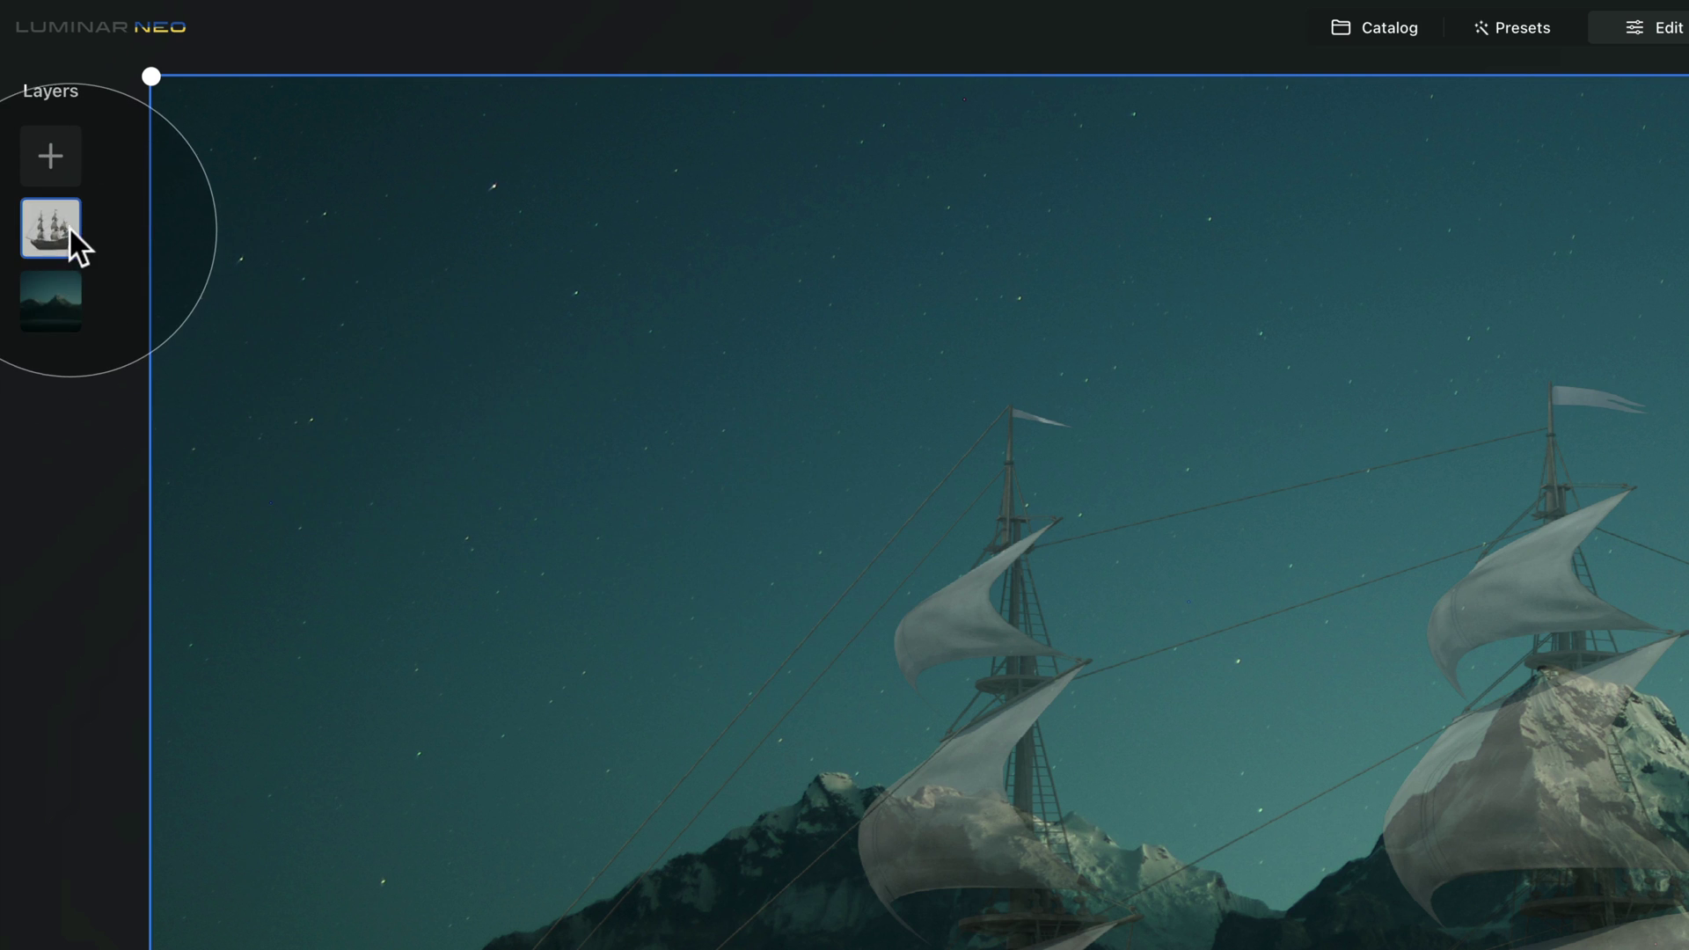
left_click_drag(68, 226, 51, 303)
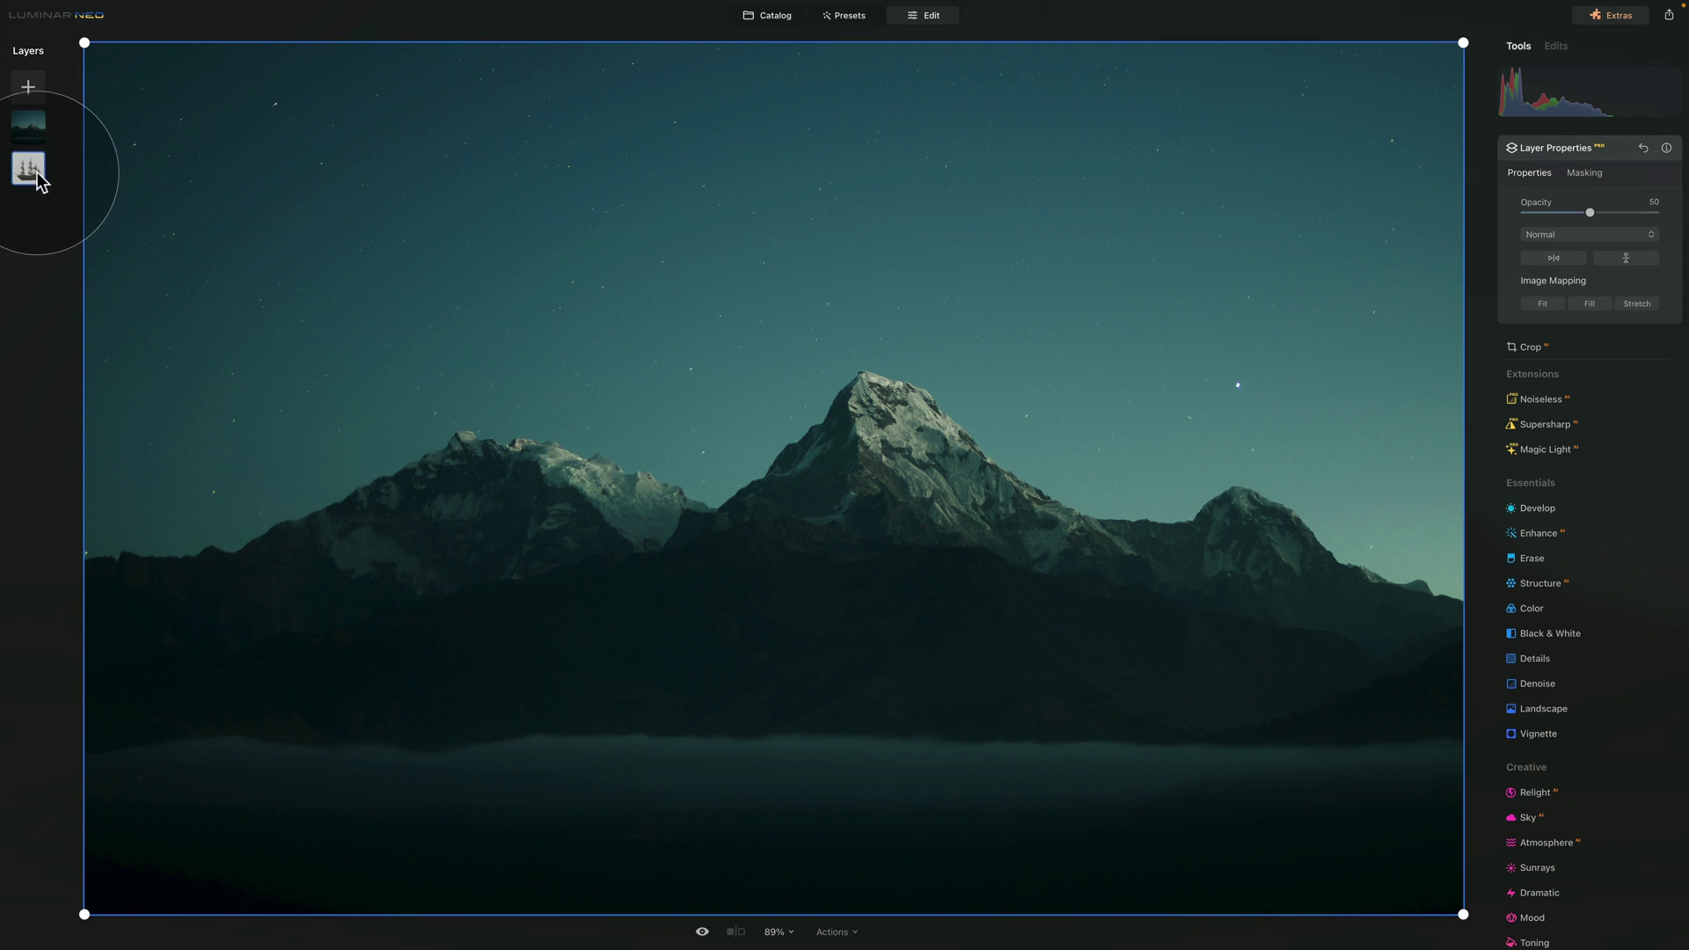
left_click_drag(38, 181, 34, 126)
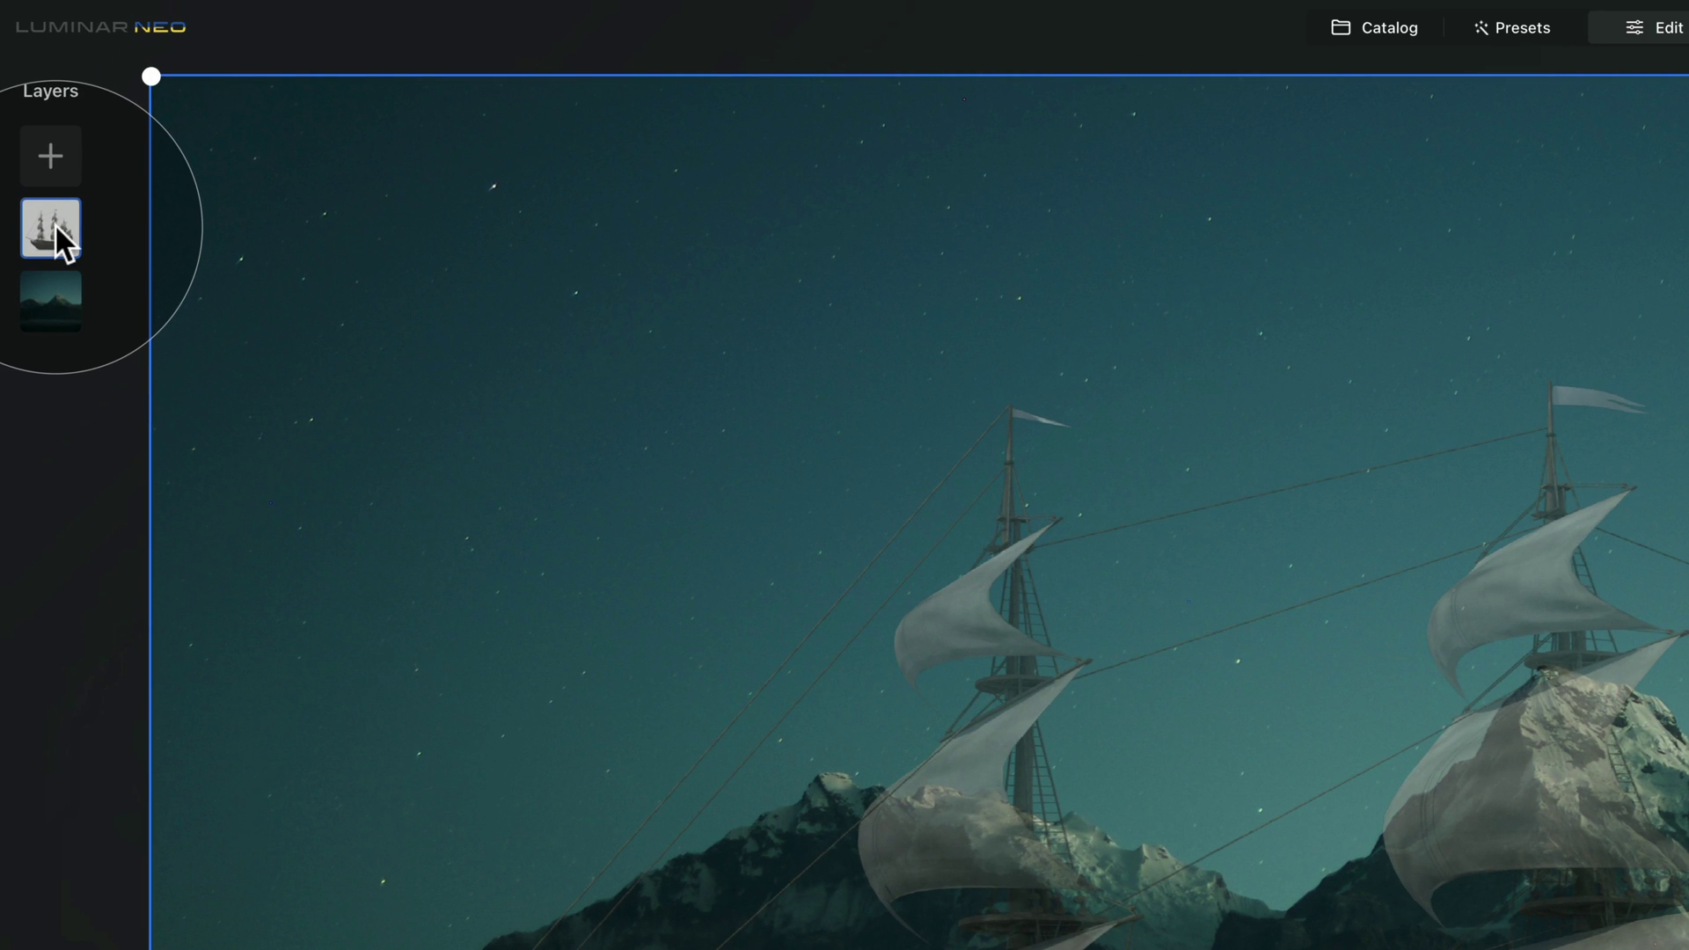
right_click(55, 226)
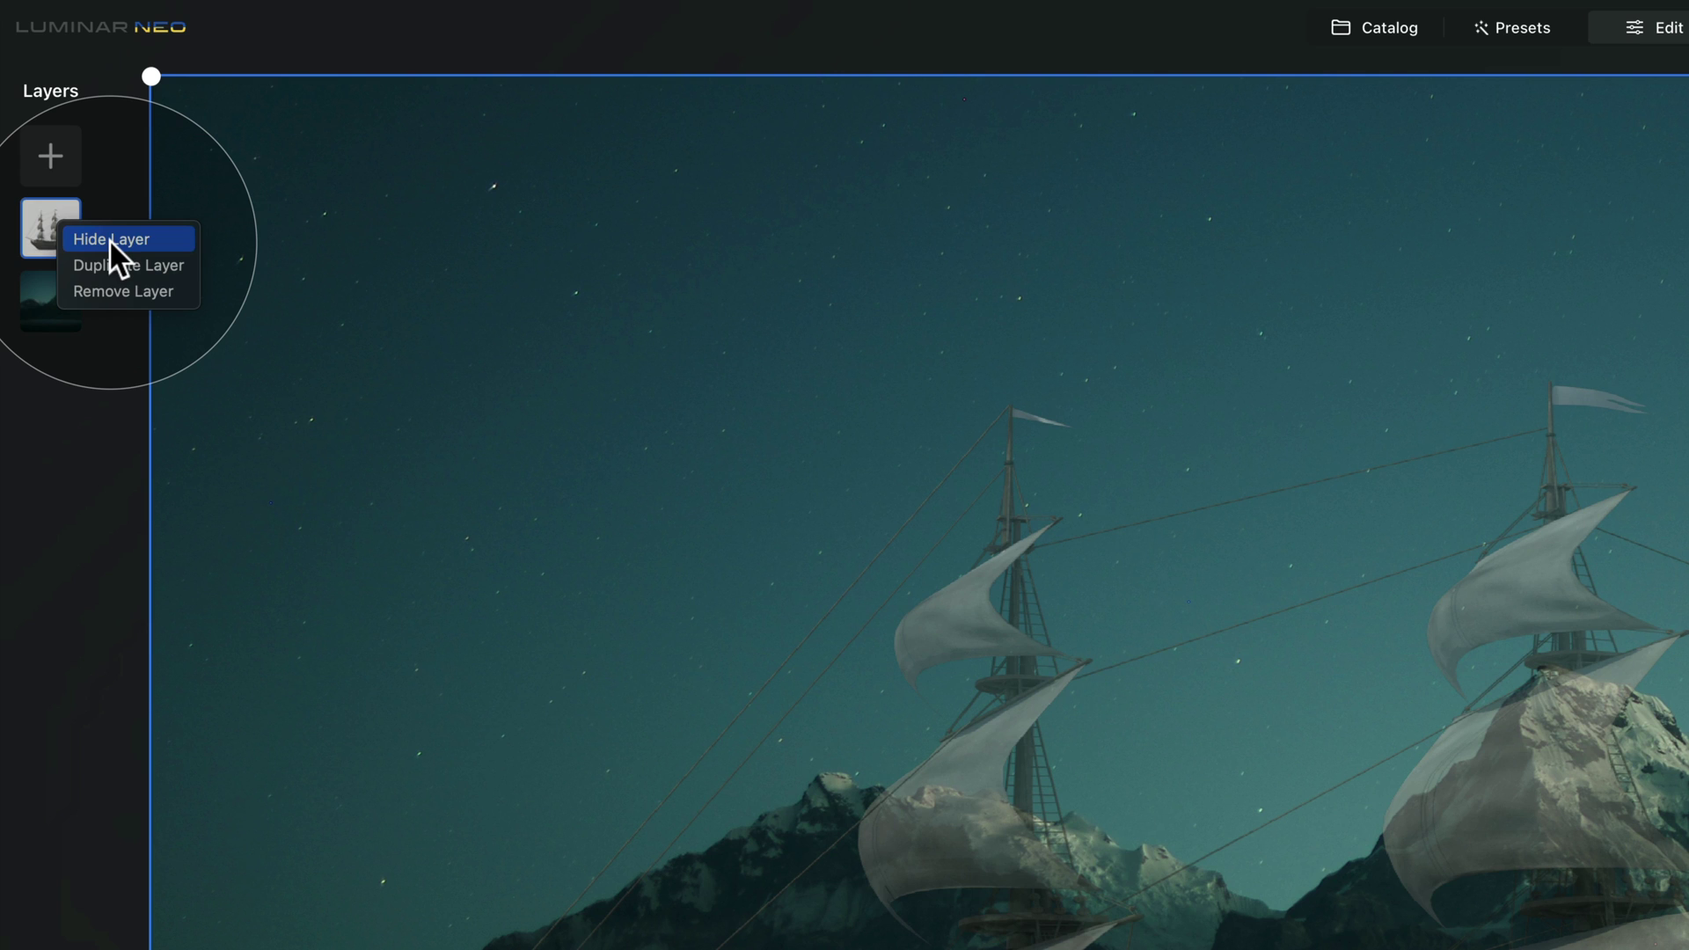
left_click(162, 245)
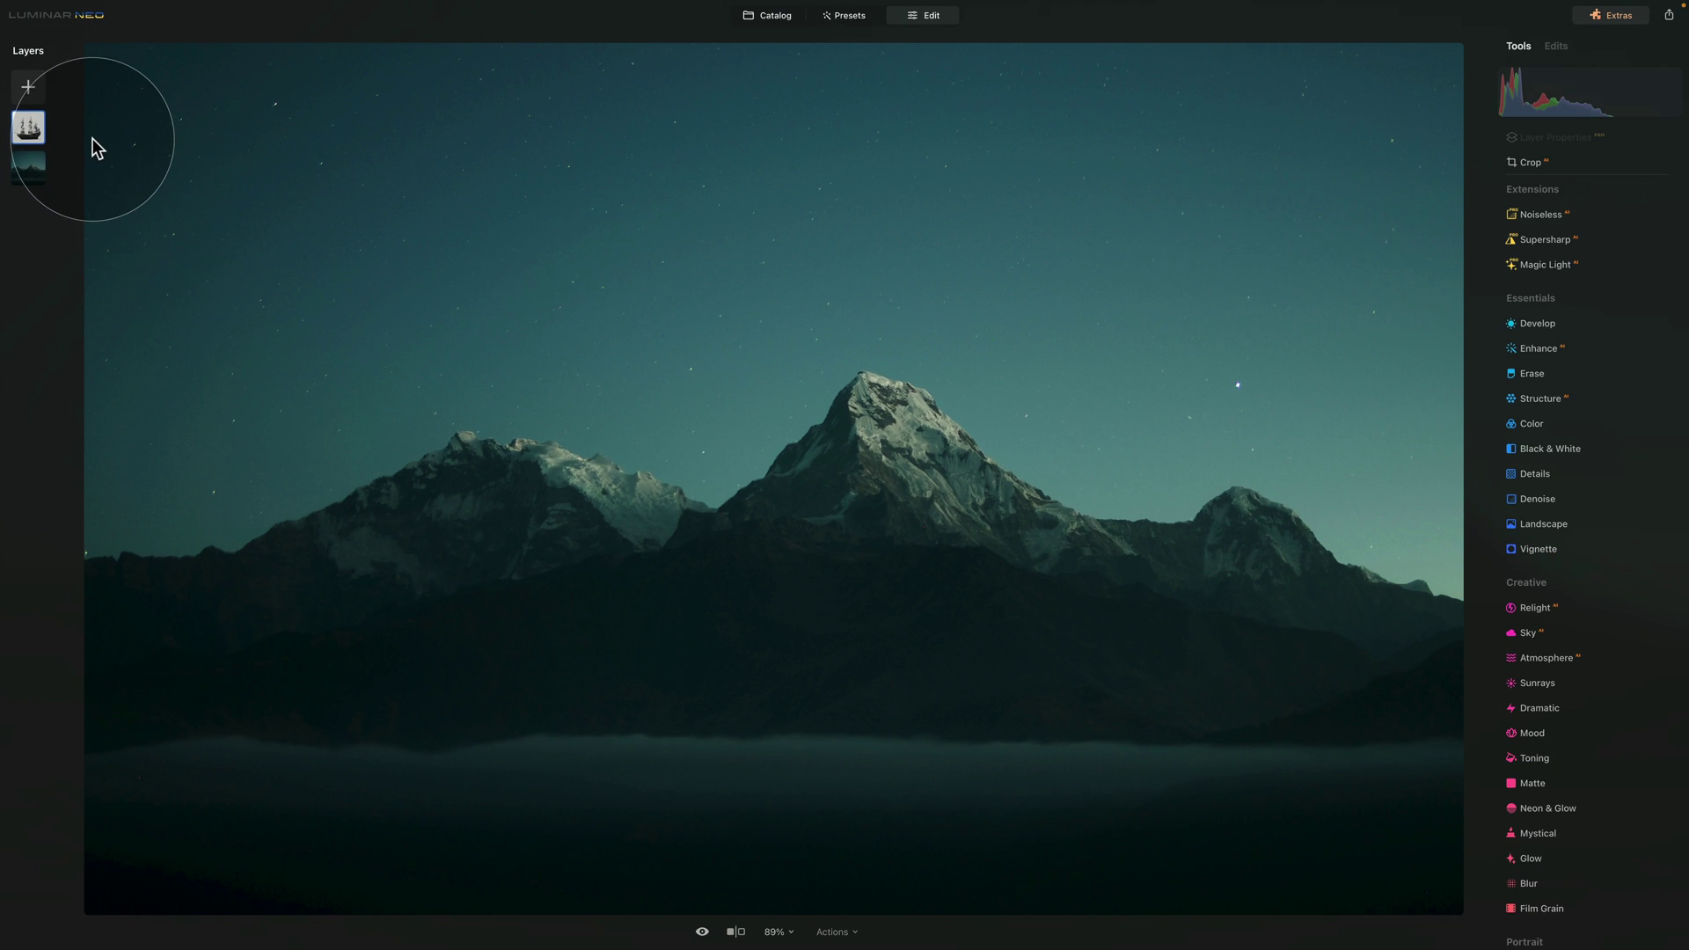
right_click(21, 126)
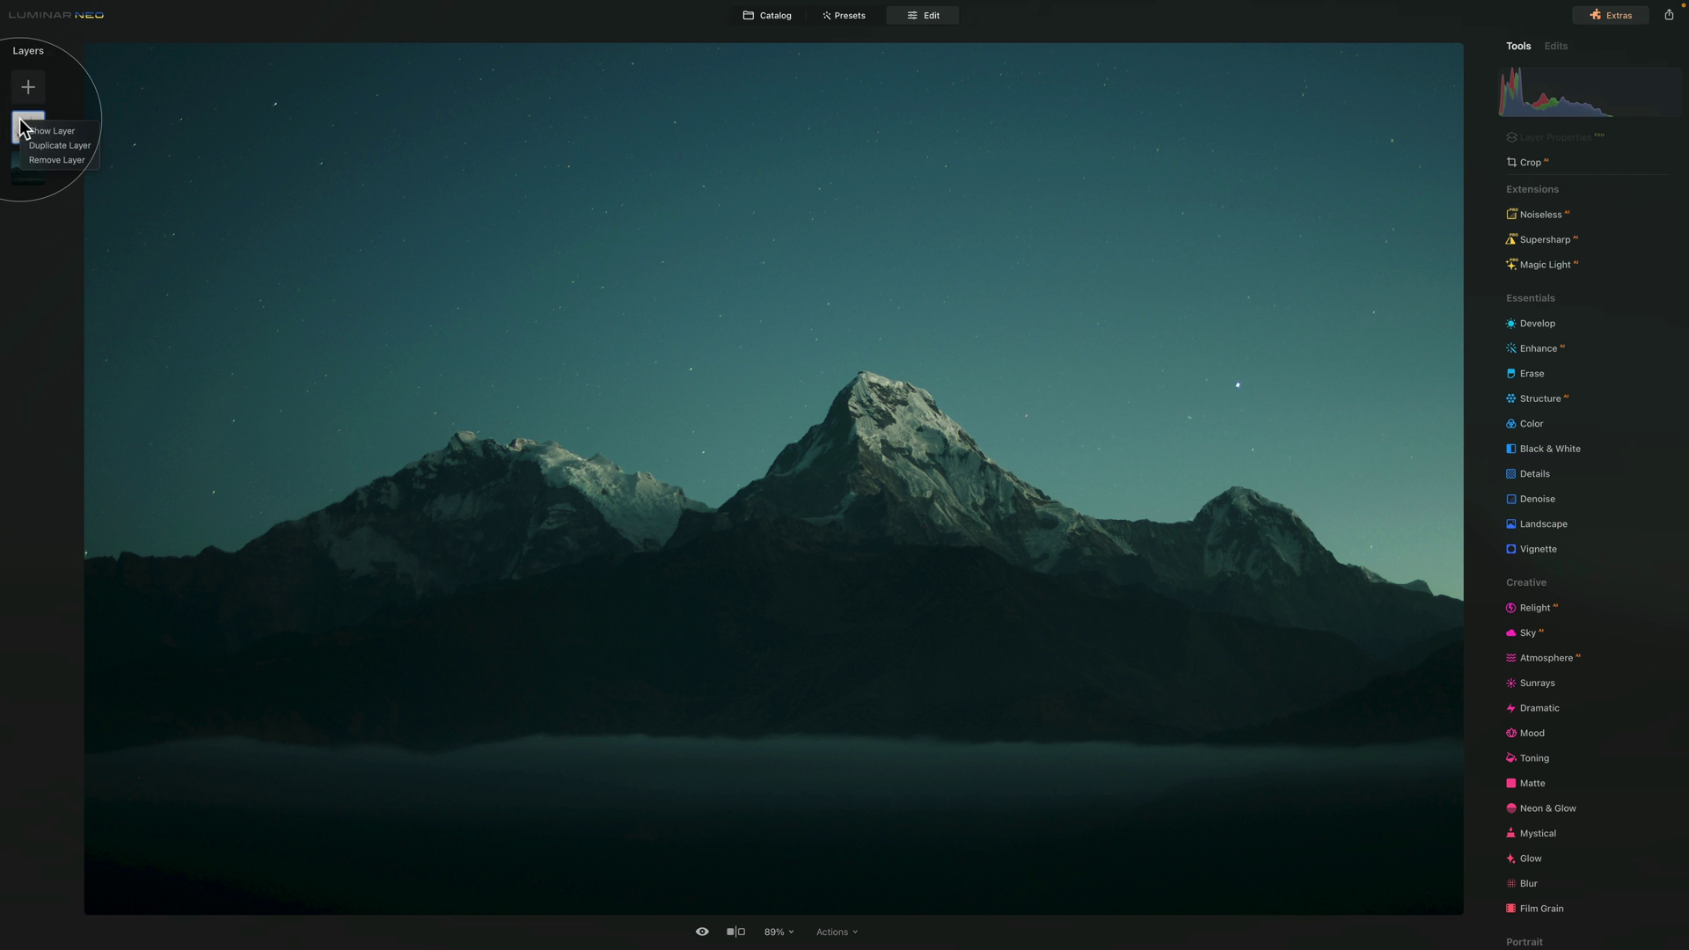
left_click(49, 130)
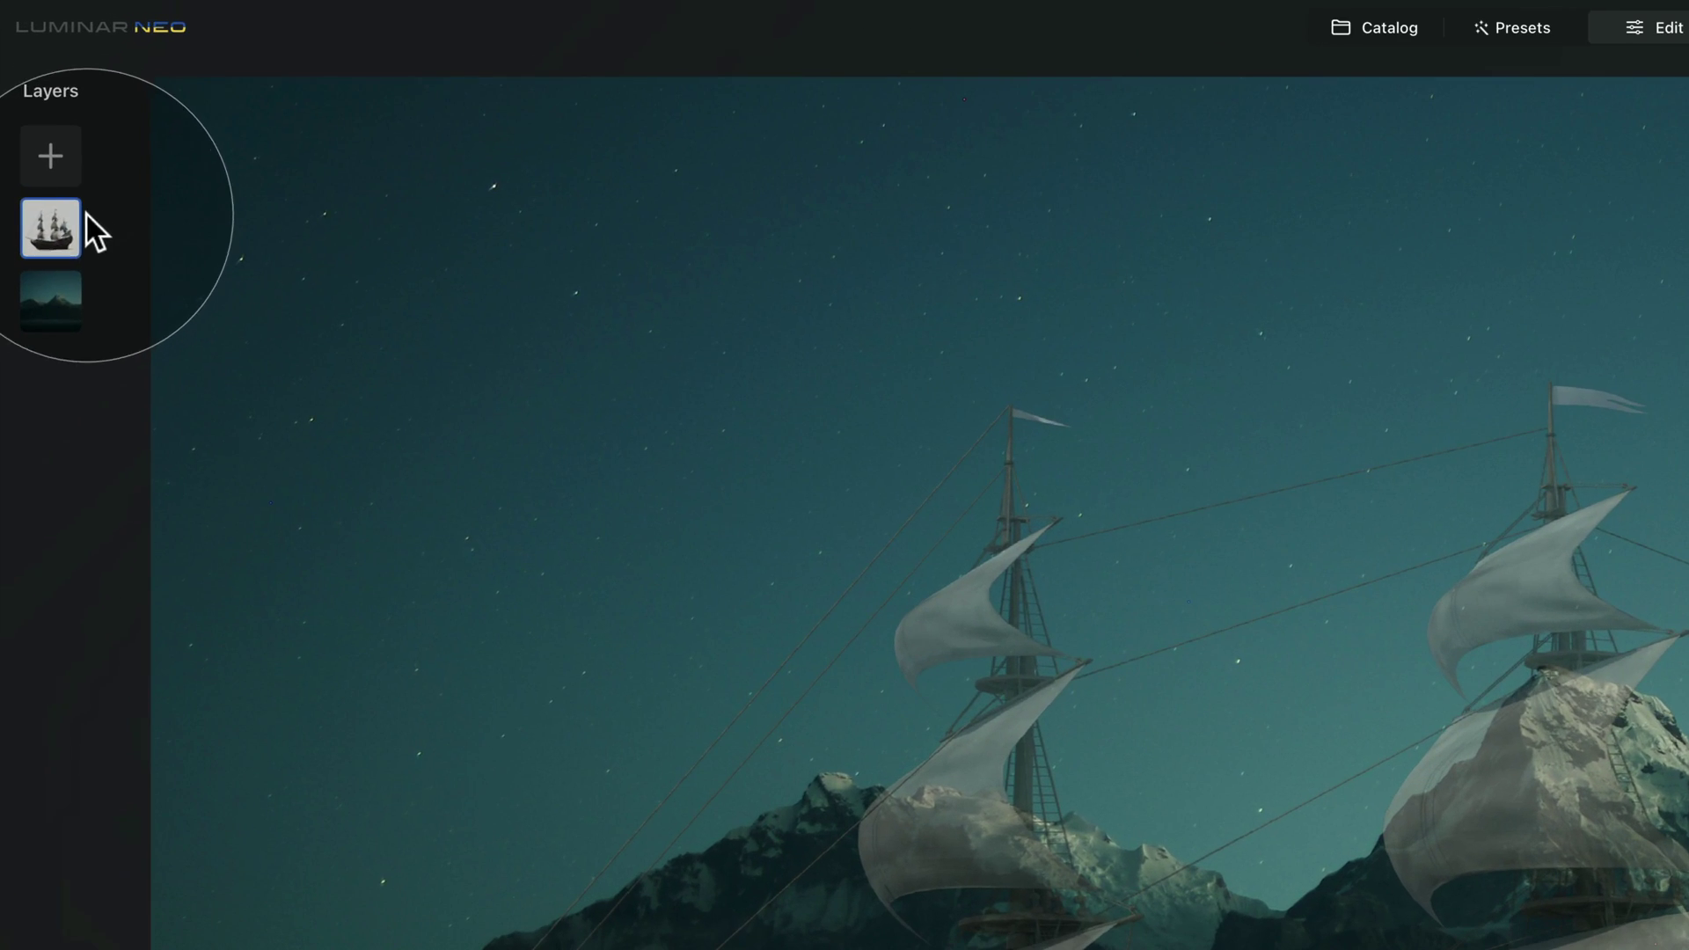
right_click(37, 124)
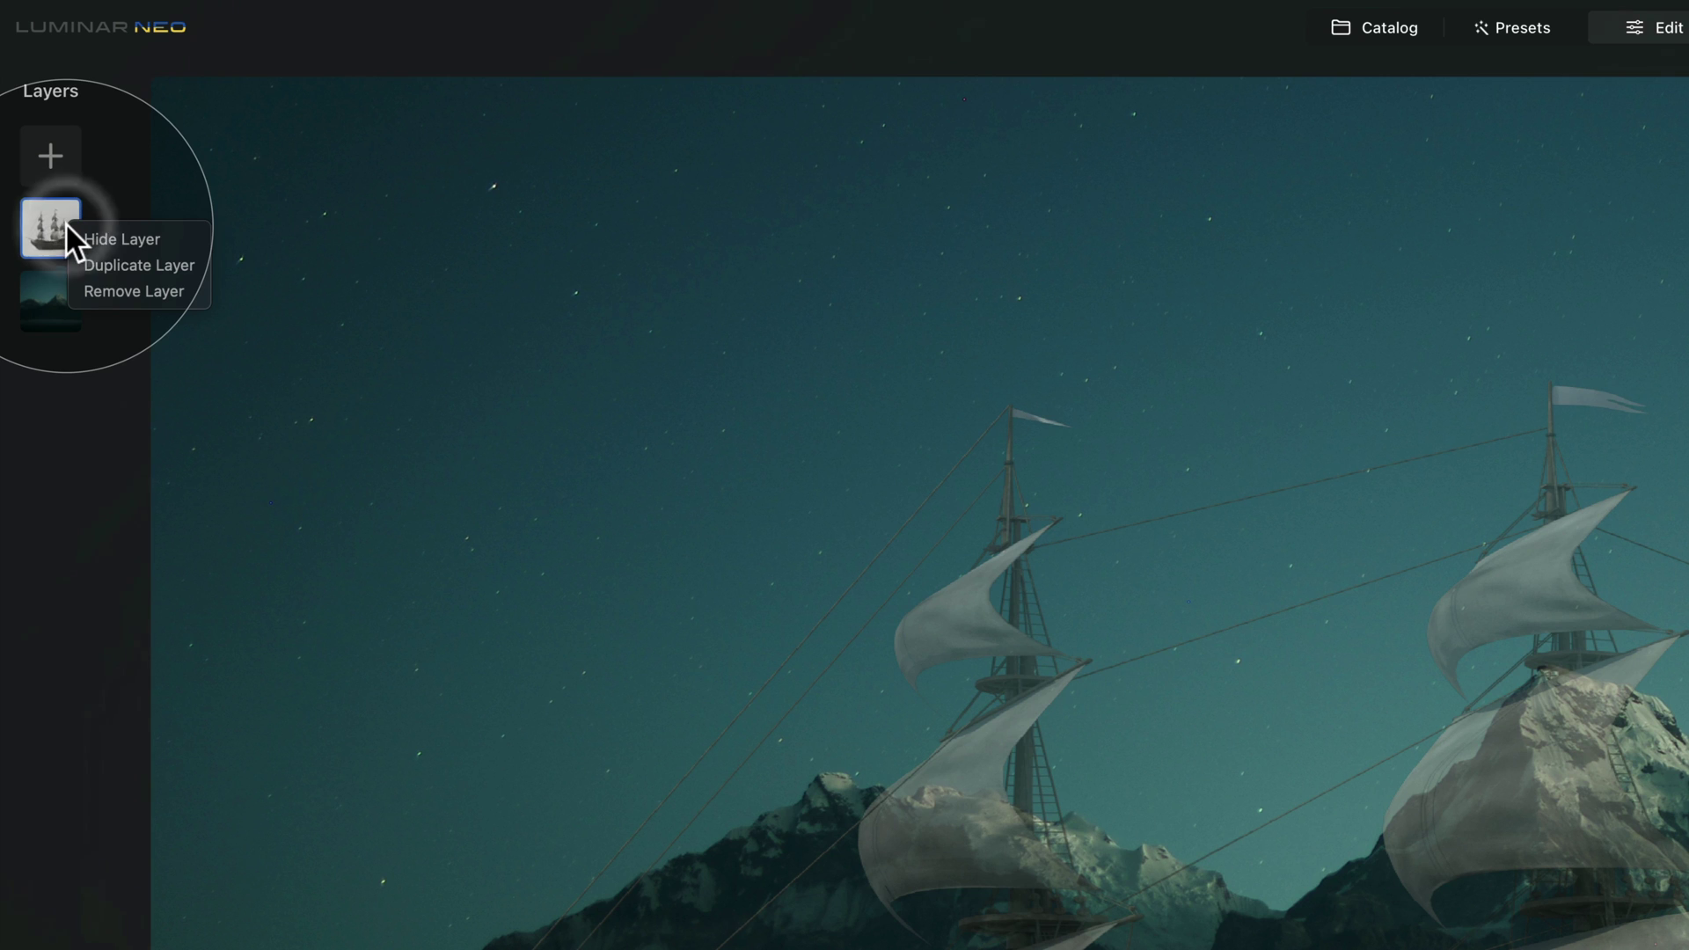
left_click(177, 264)
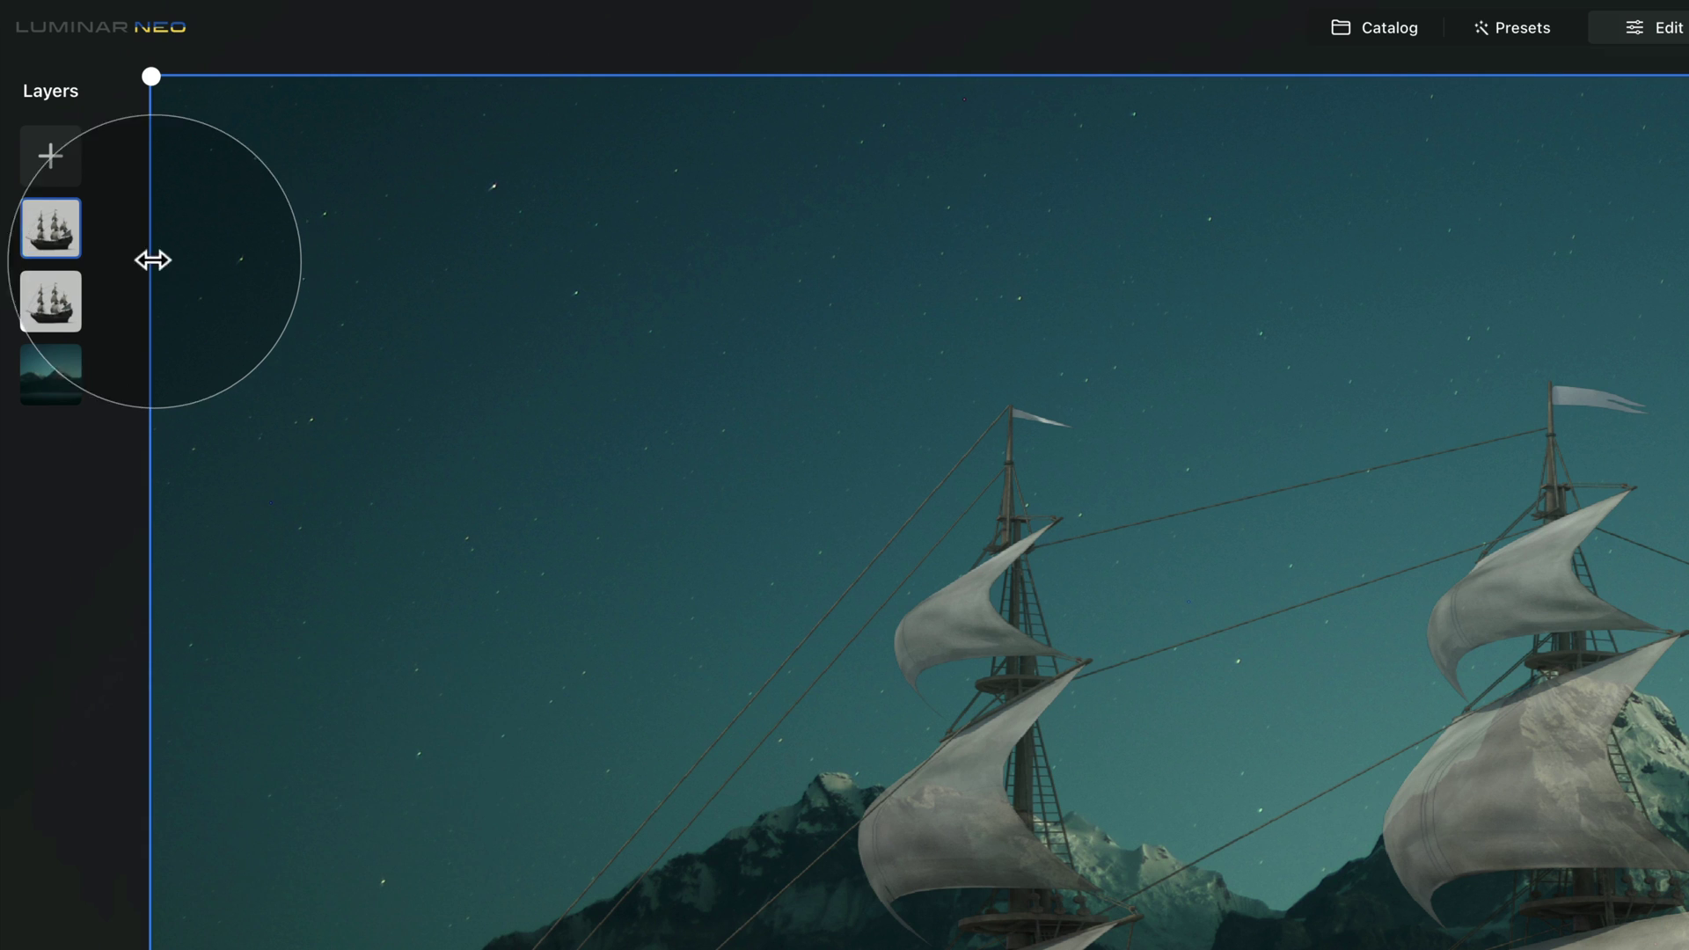
mouse_move(37, 229)
left_mouse_down()
mouse_move(50, 336)
mouse_move(61, 222)
left_mouse_up()
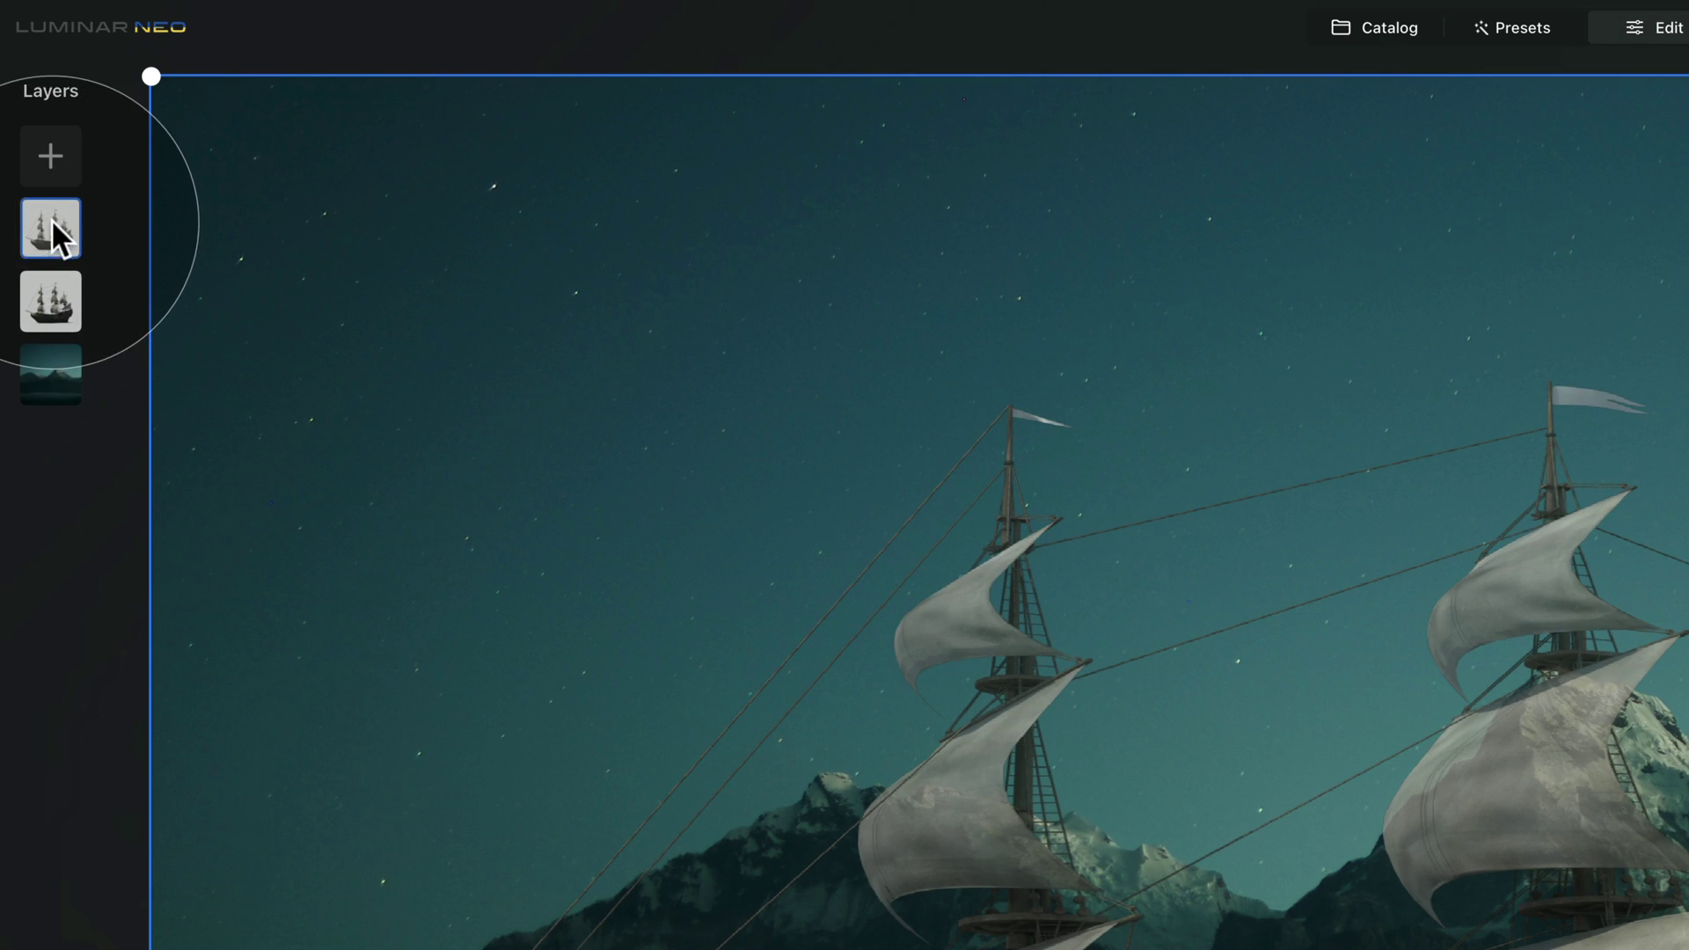
right_click(54, 225)
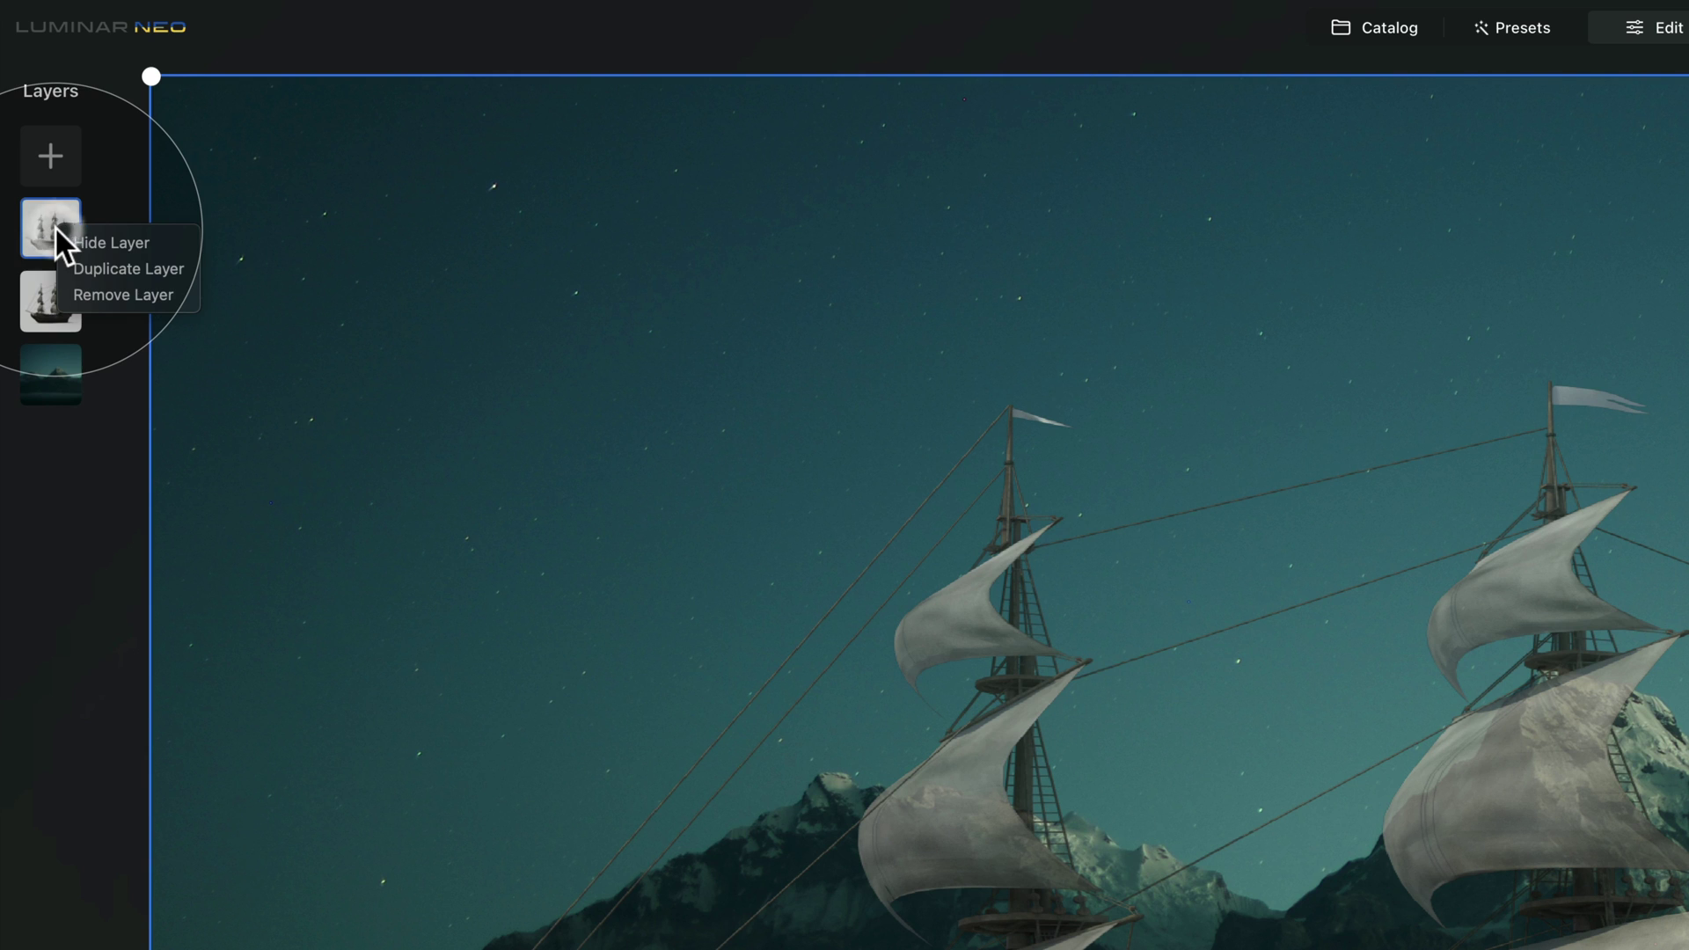
left_click(136, 290)
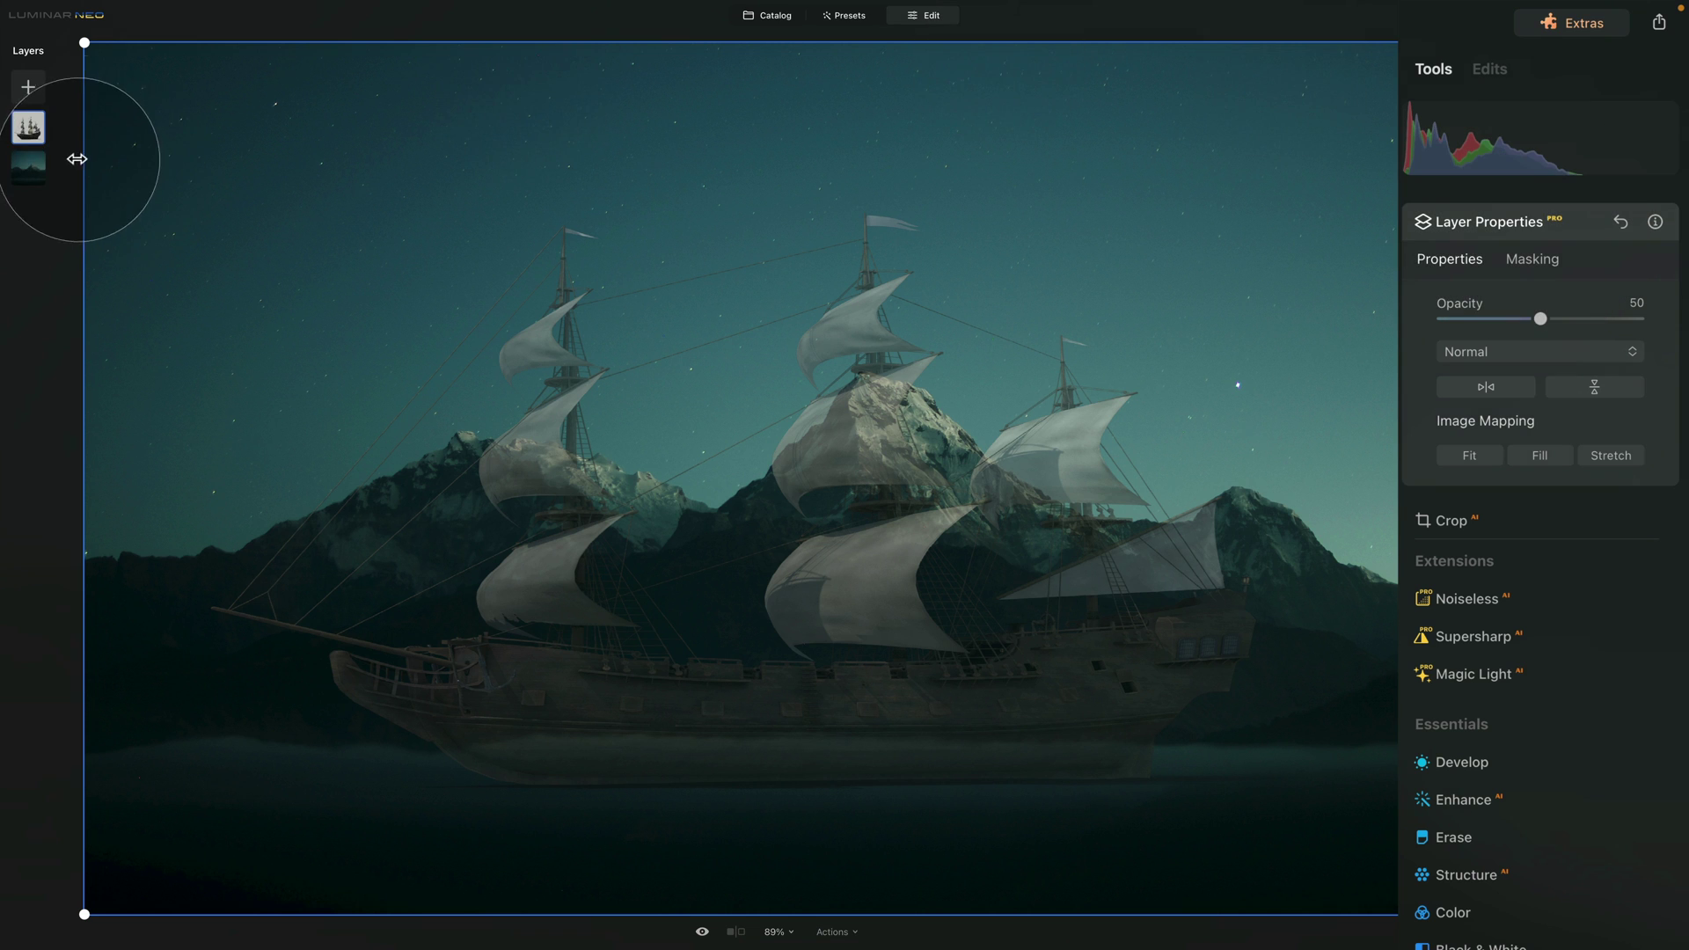
- Set the ship layer's opacity to 100, after testing 0 and resetting to 50
left_click(24, 137)
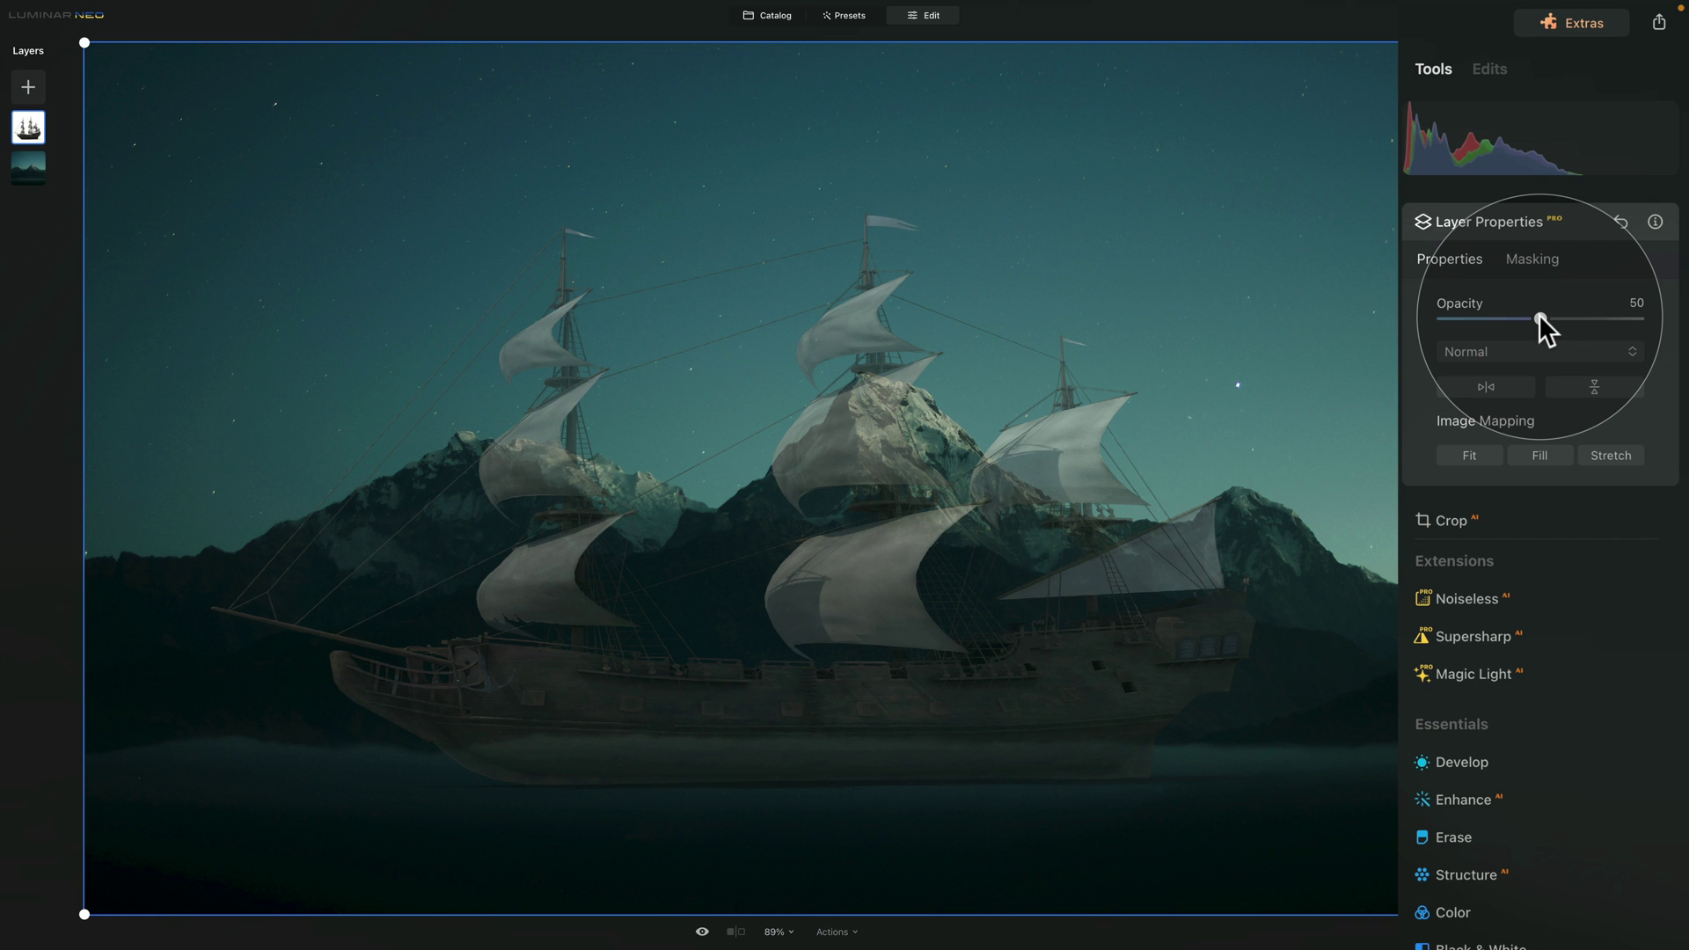
left_click_drag(1539, 319, 1682, 320)
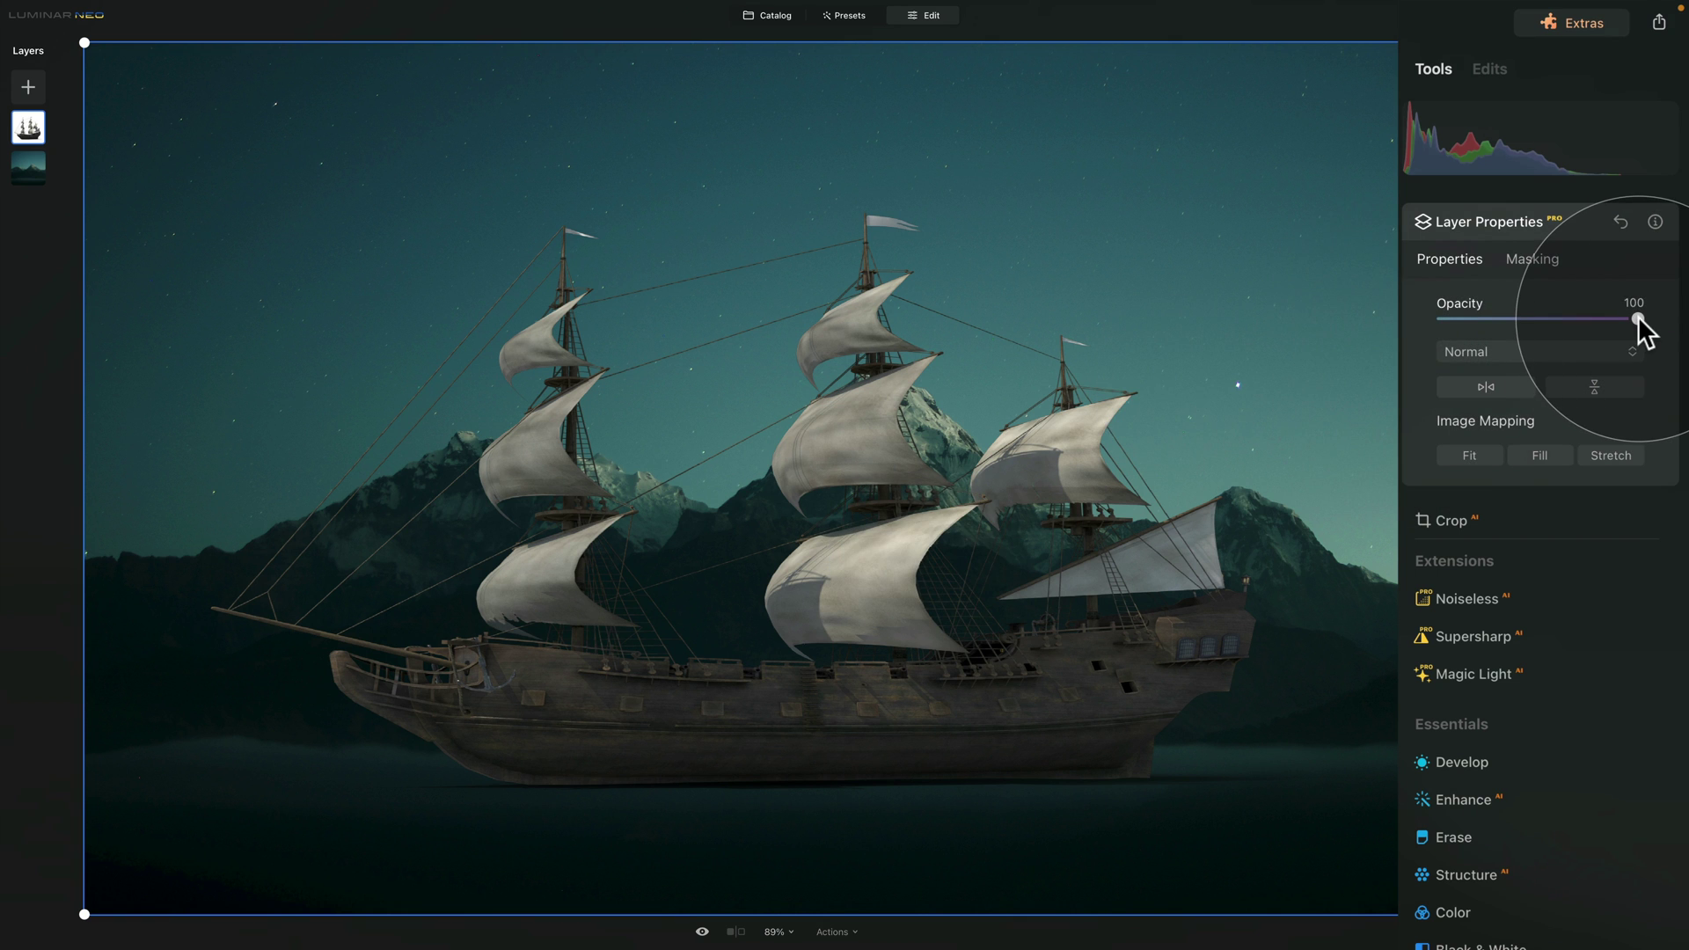
left_click_drag(1638, 320, 1439, 321)
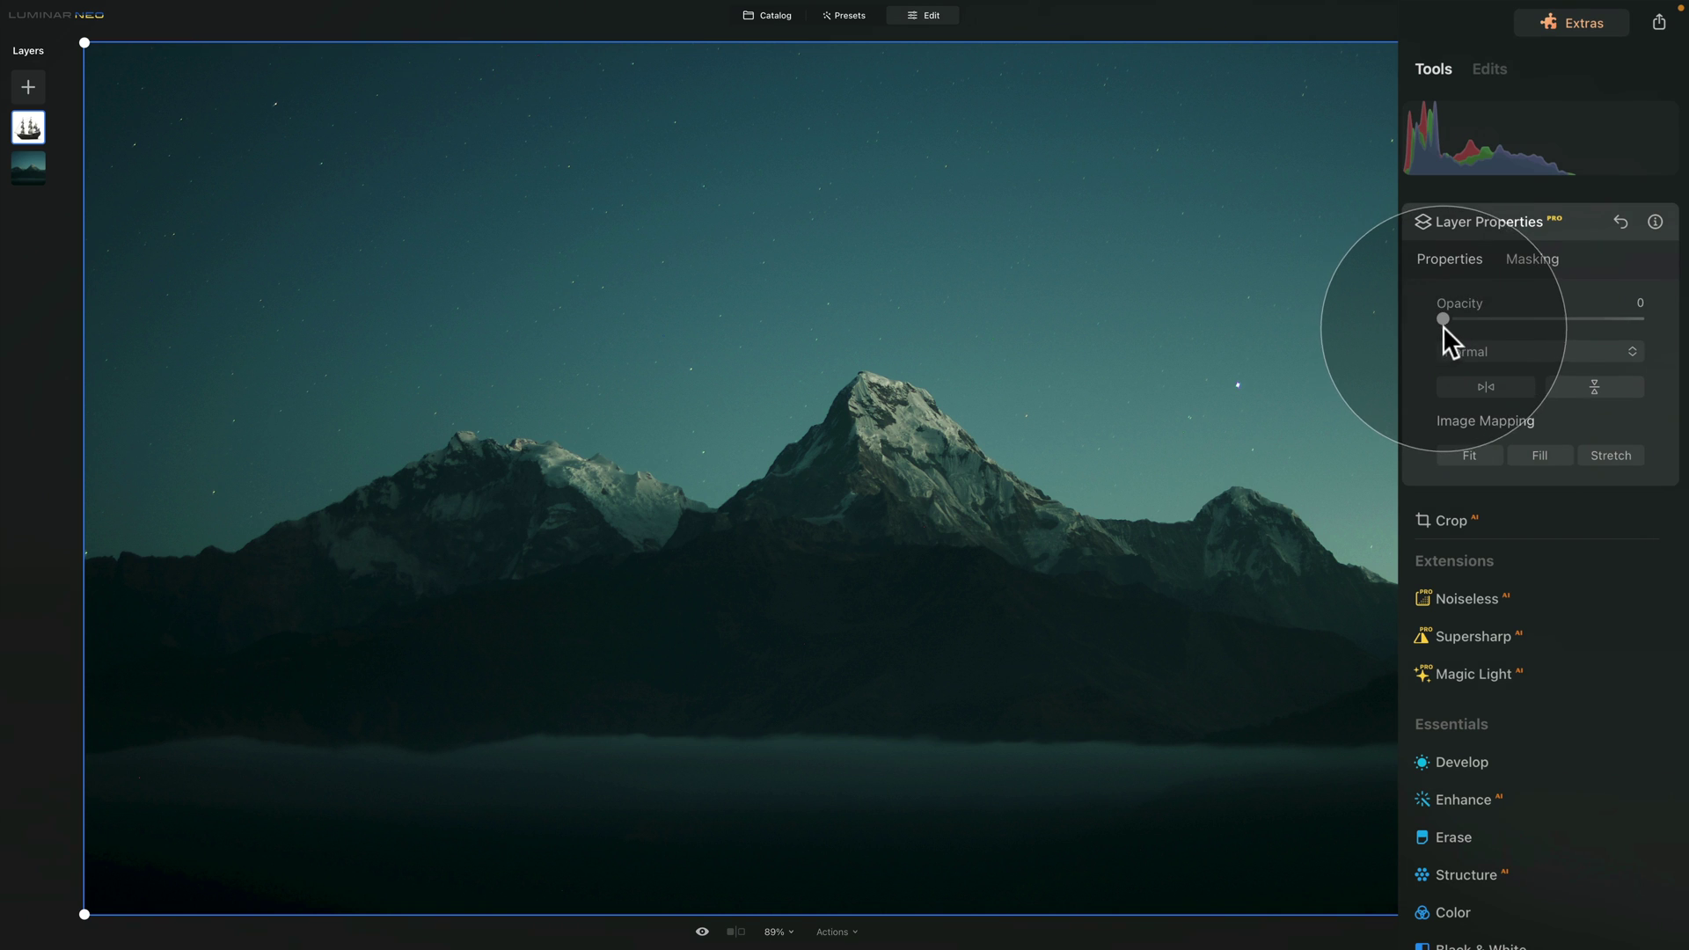
double_click(1458, 309)
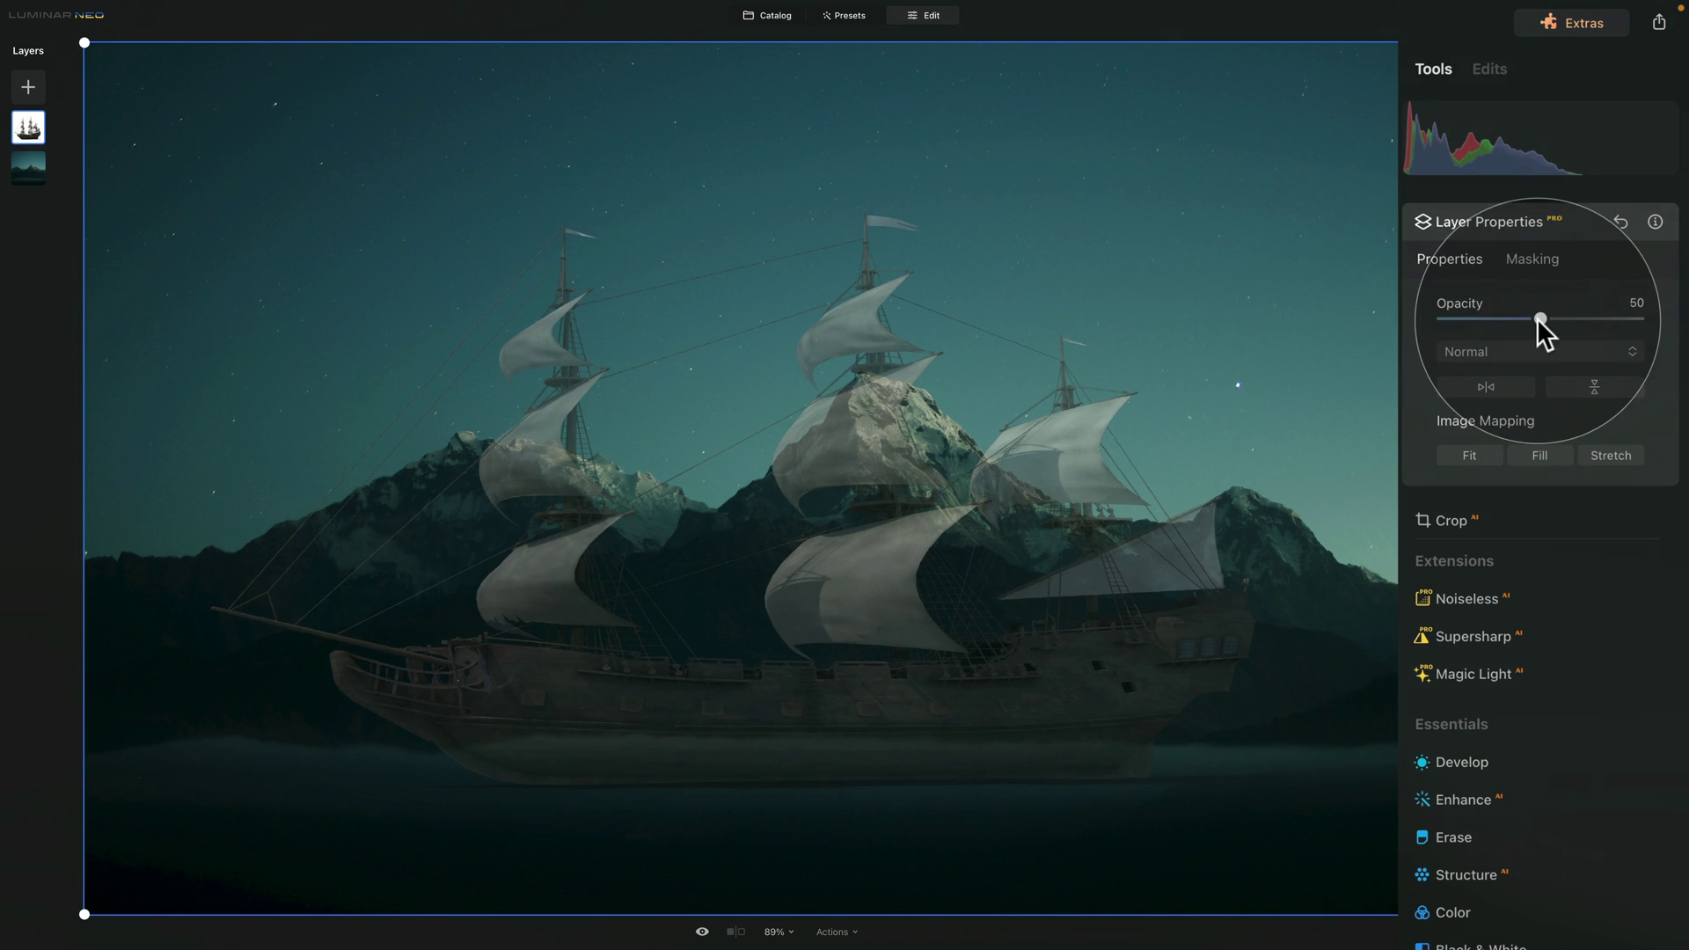
left_click_drag(1538, 314, 1632, 309)
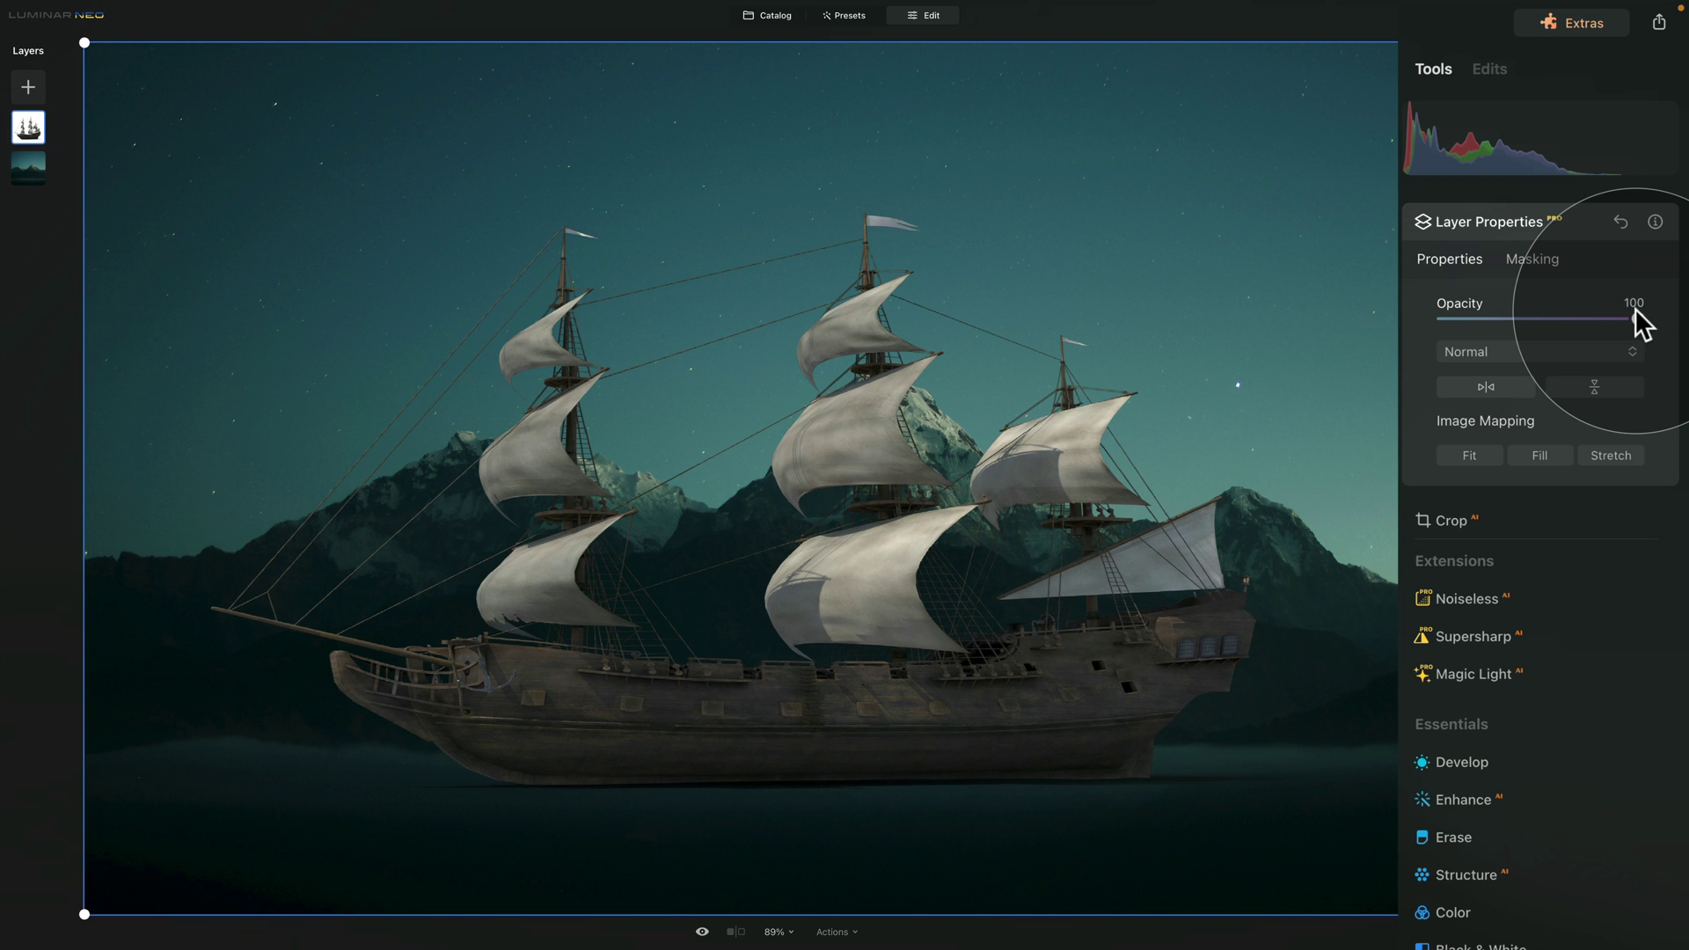
left_click(1559, 351)
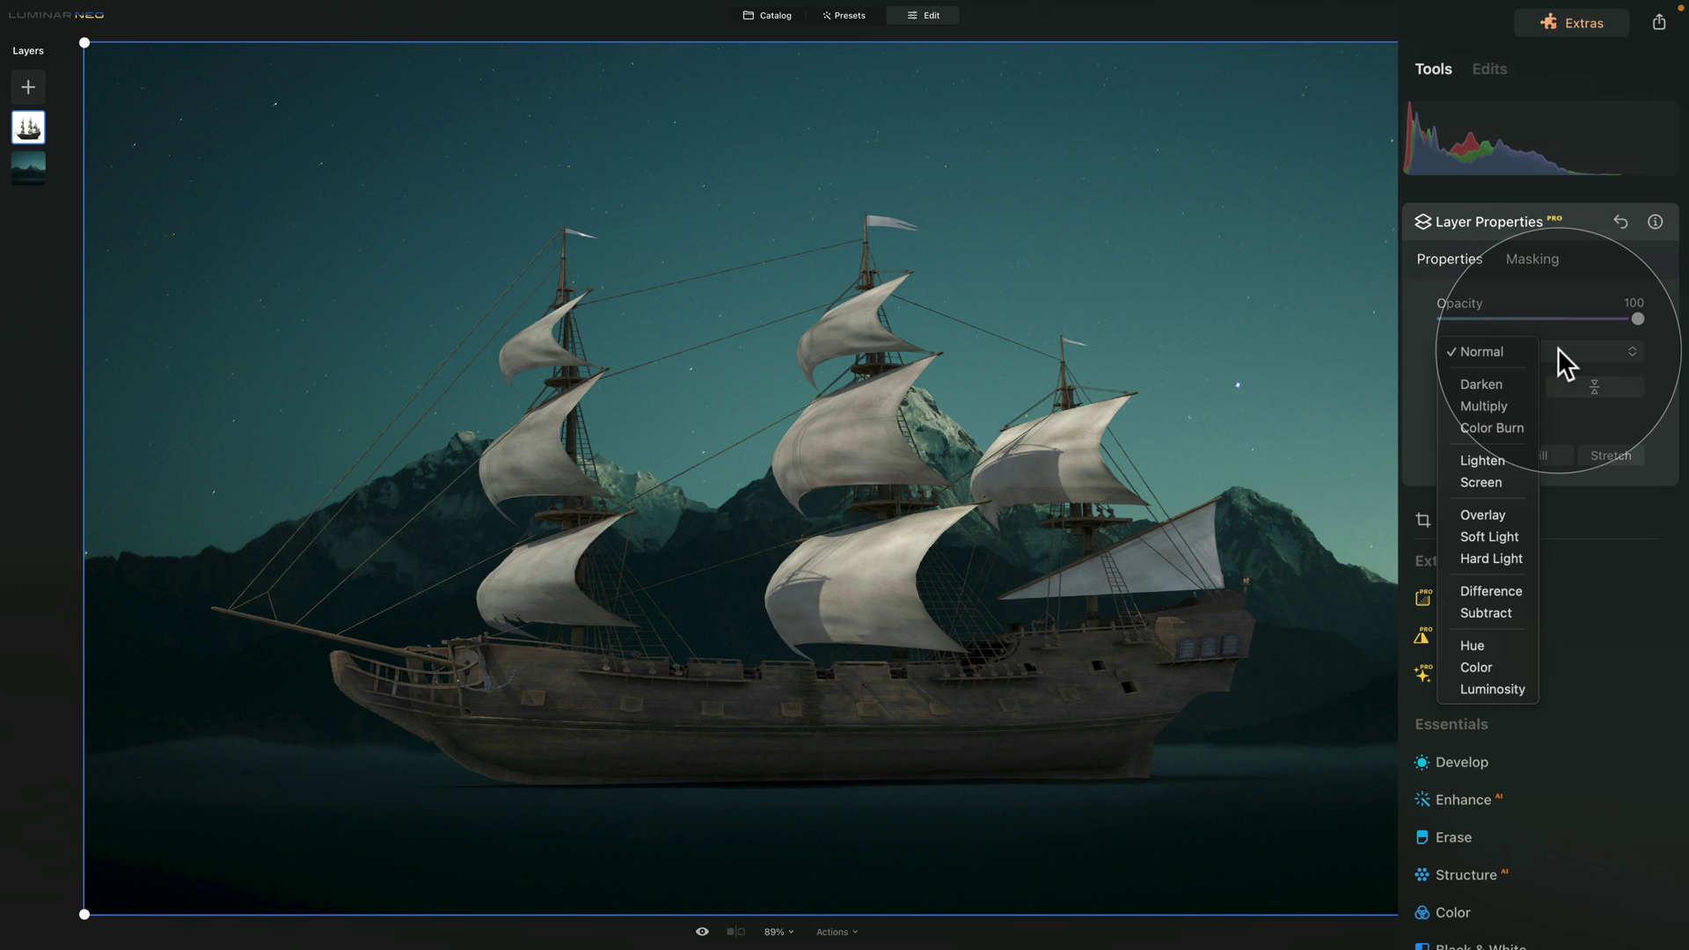
left_click(1559, 351)
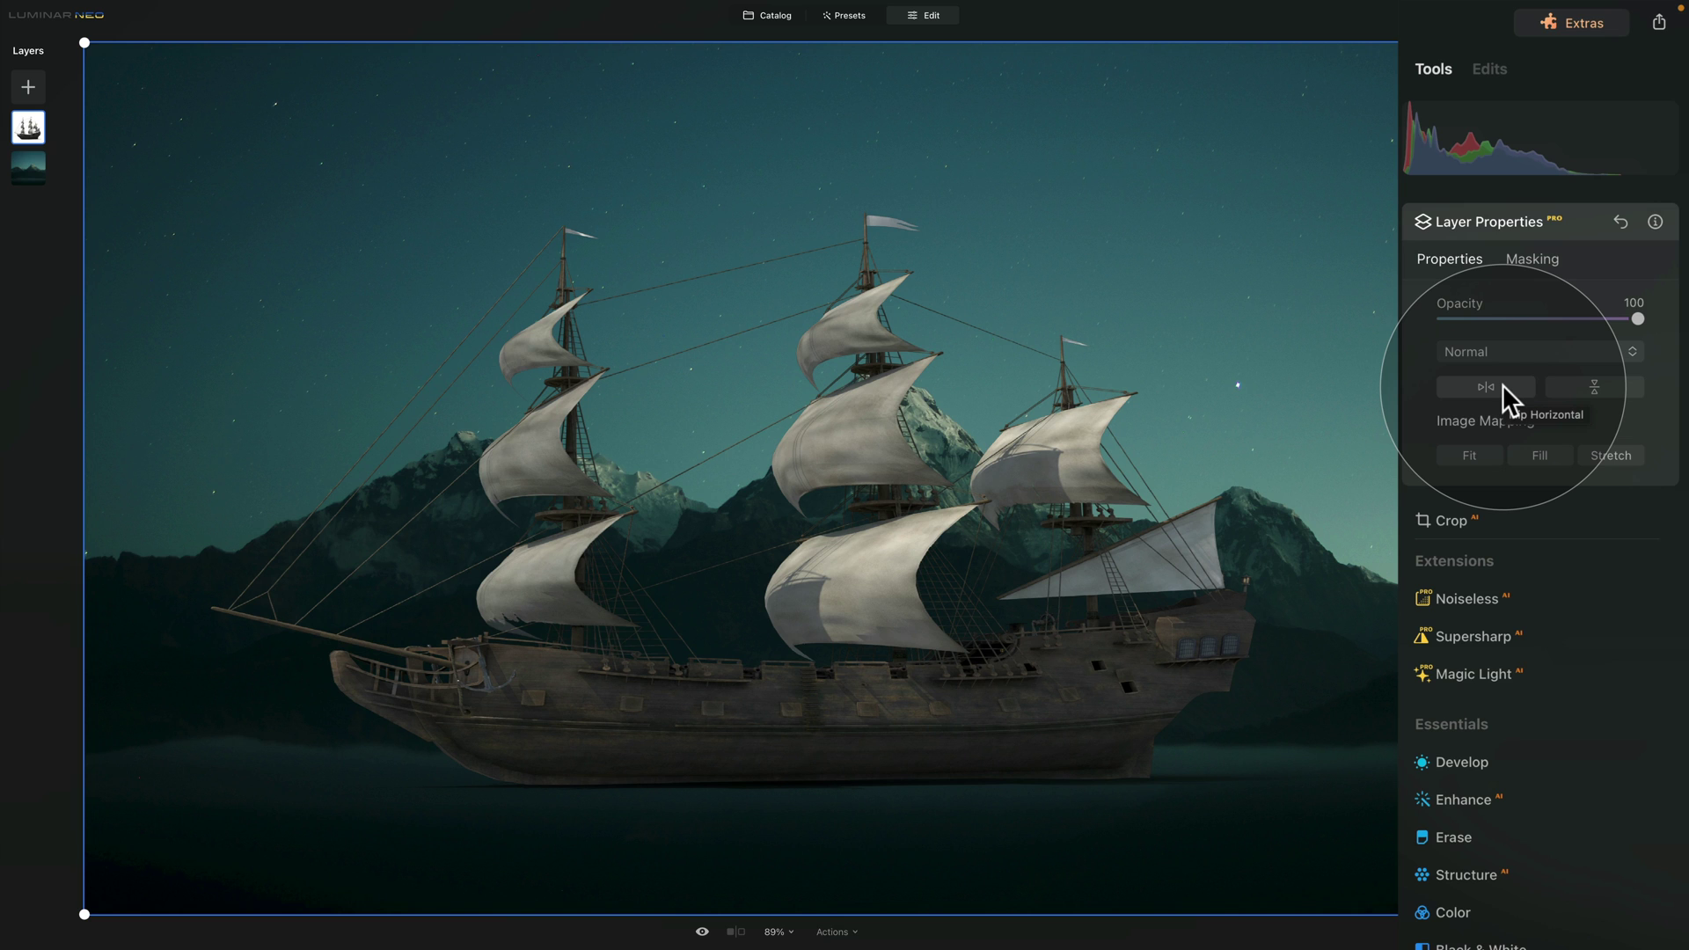
left_click(1588, 391)
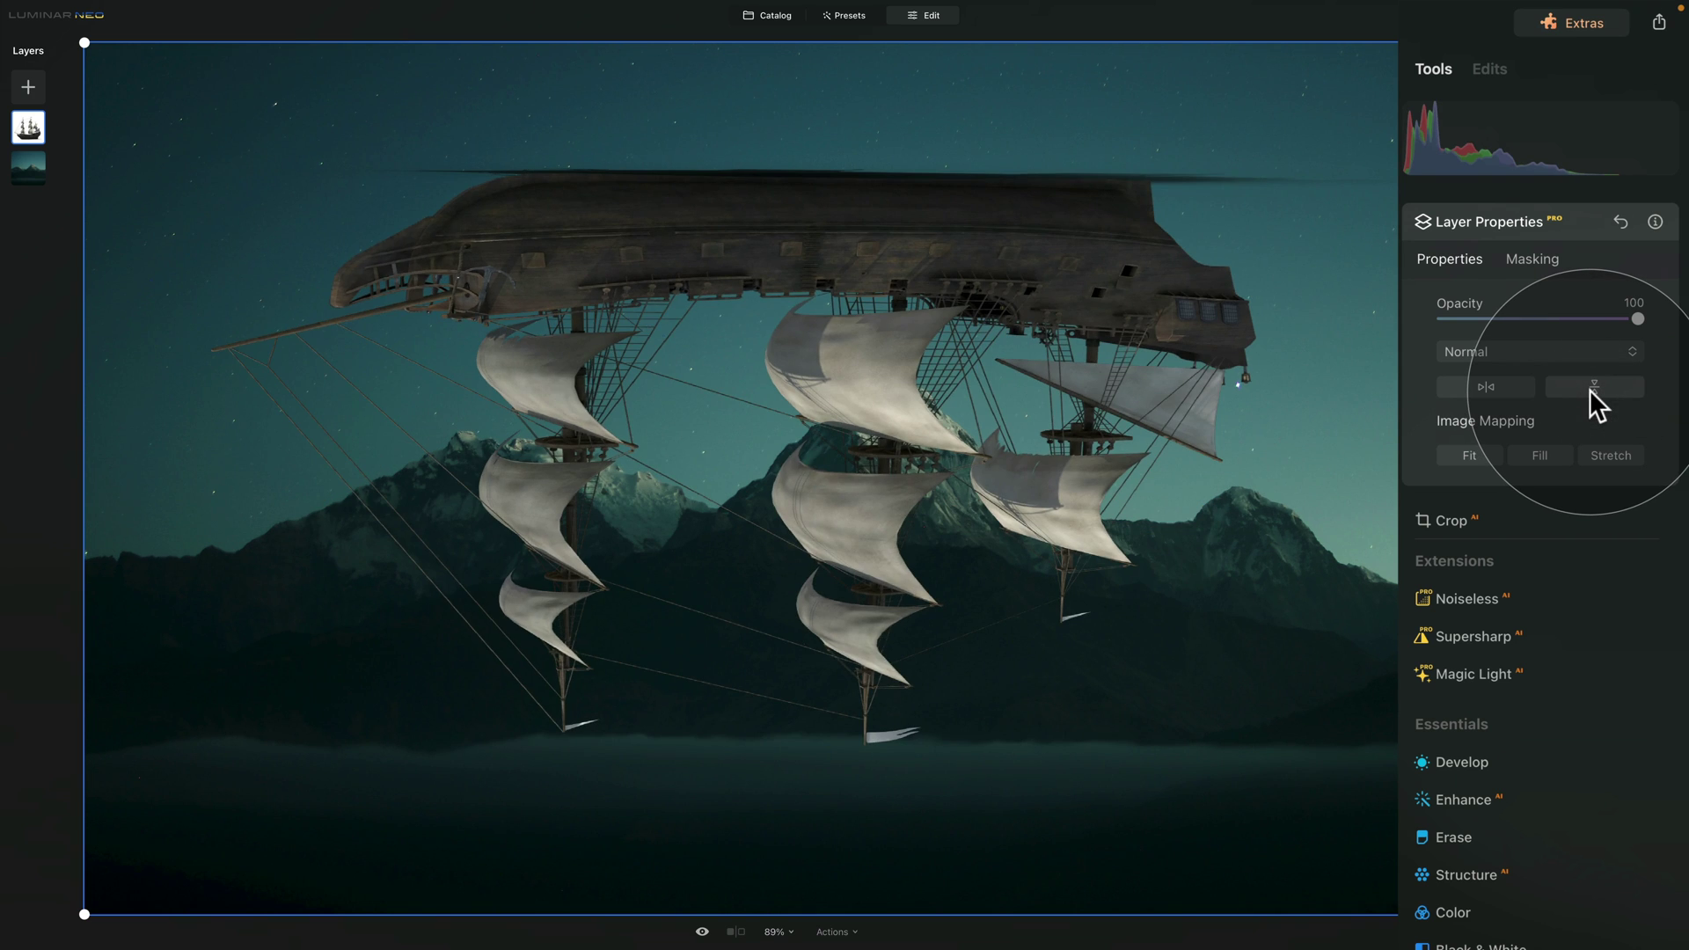
left_click(1591, 389)
left_click(1496, 391)
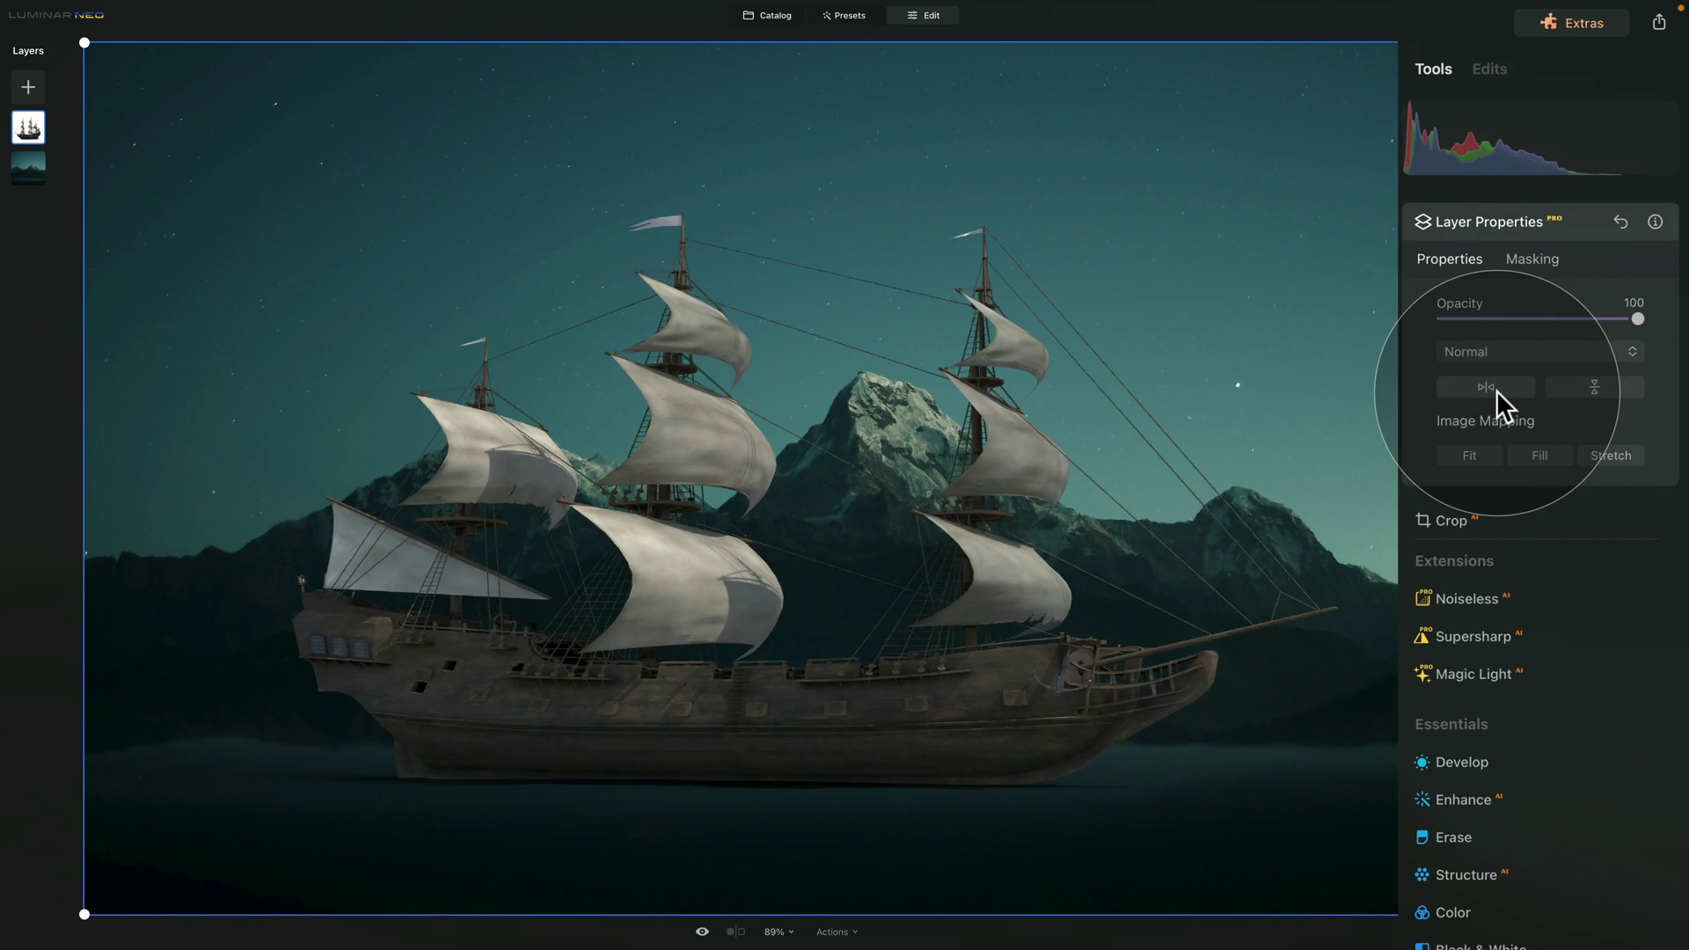
left_click(1497, 390)
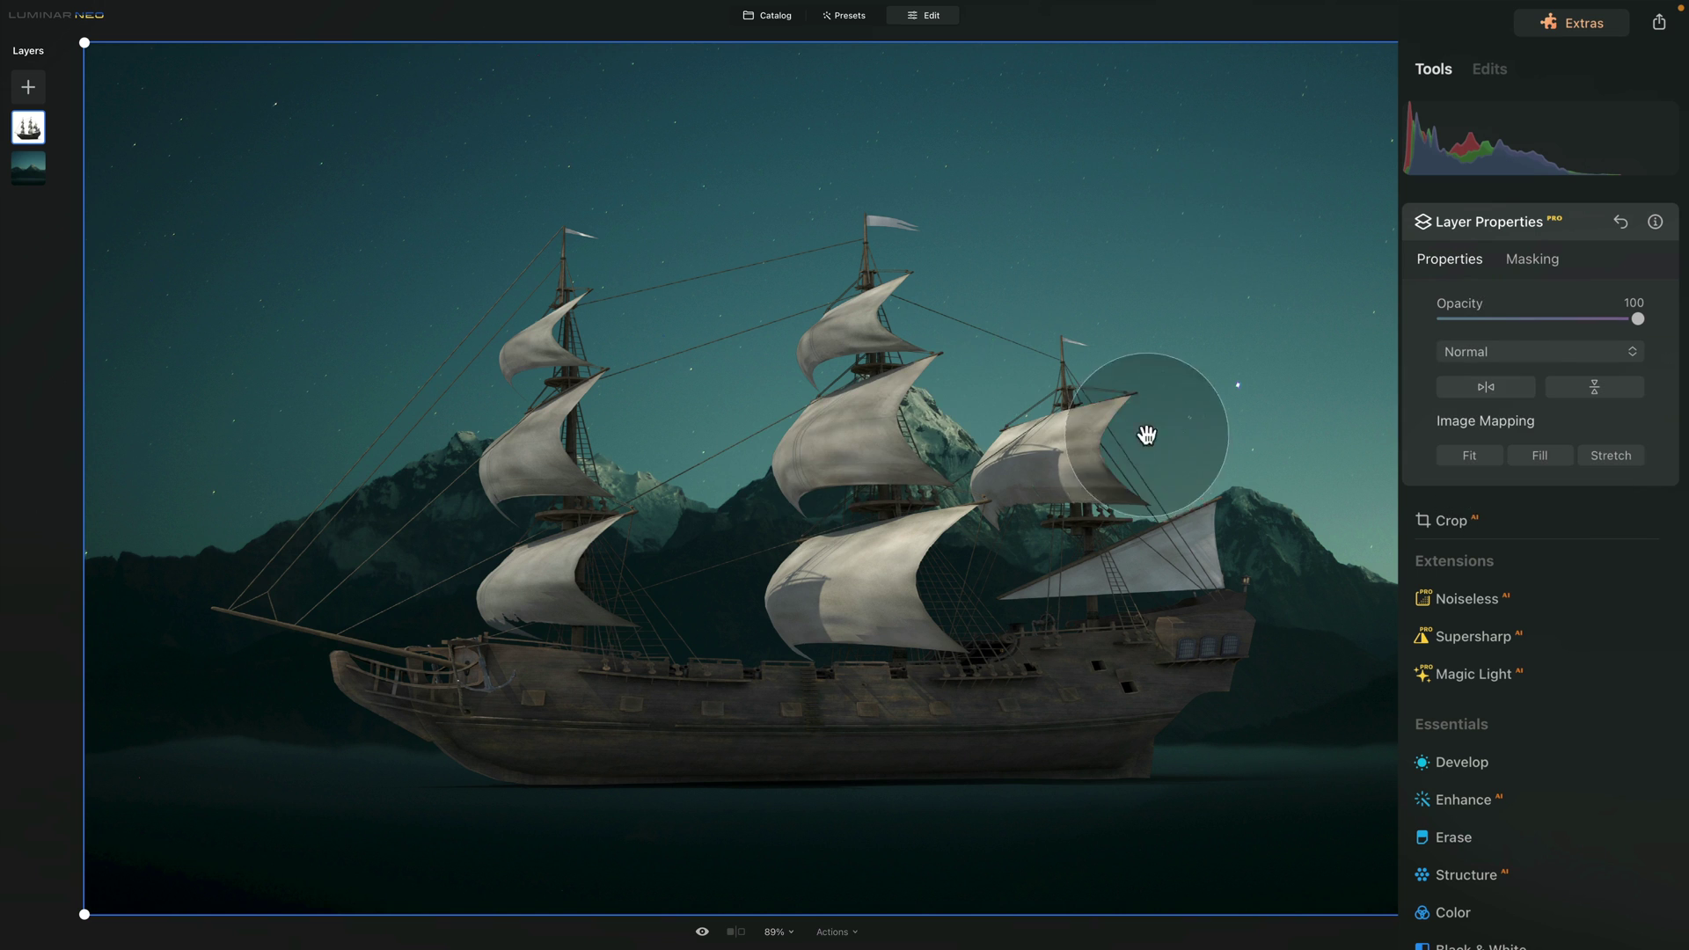
- Compare Fit, Fill and Stretch image mapping for the ship layer, settling on Fit
left_click(1471, 456)
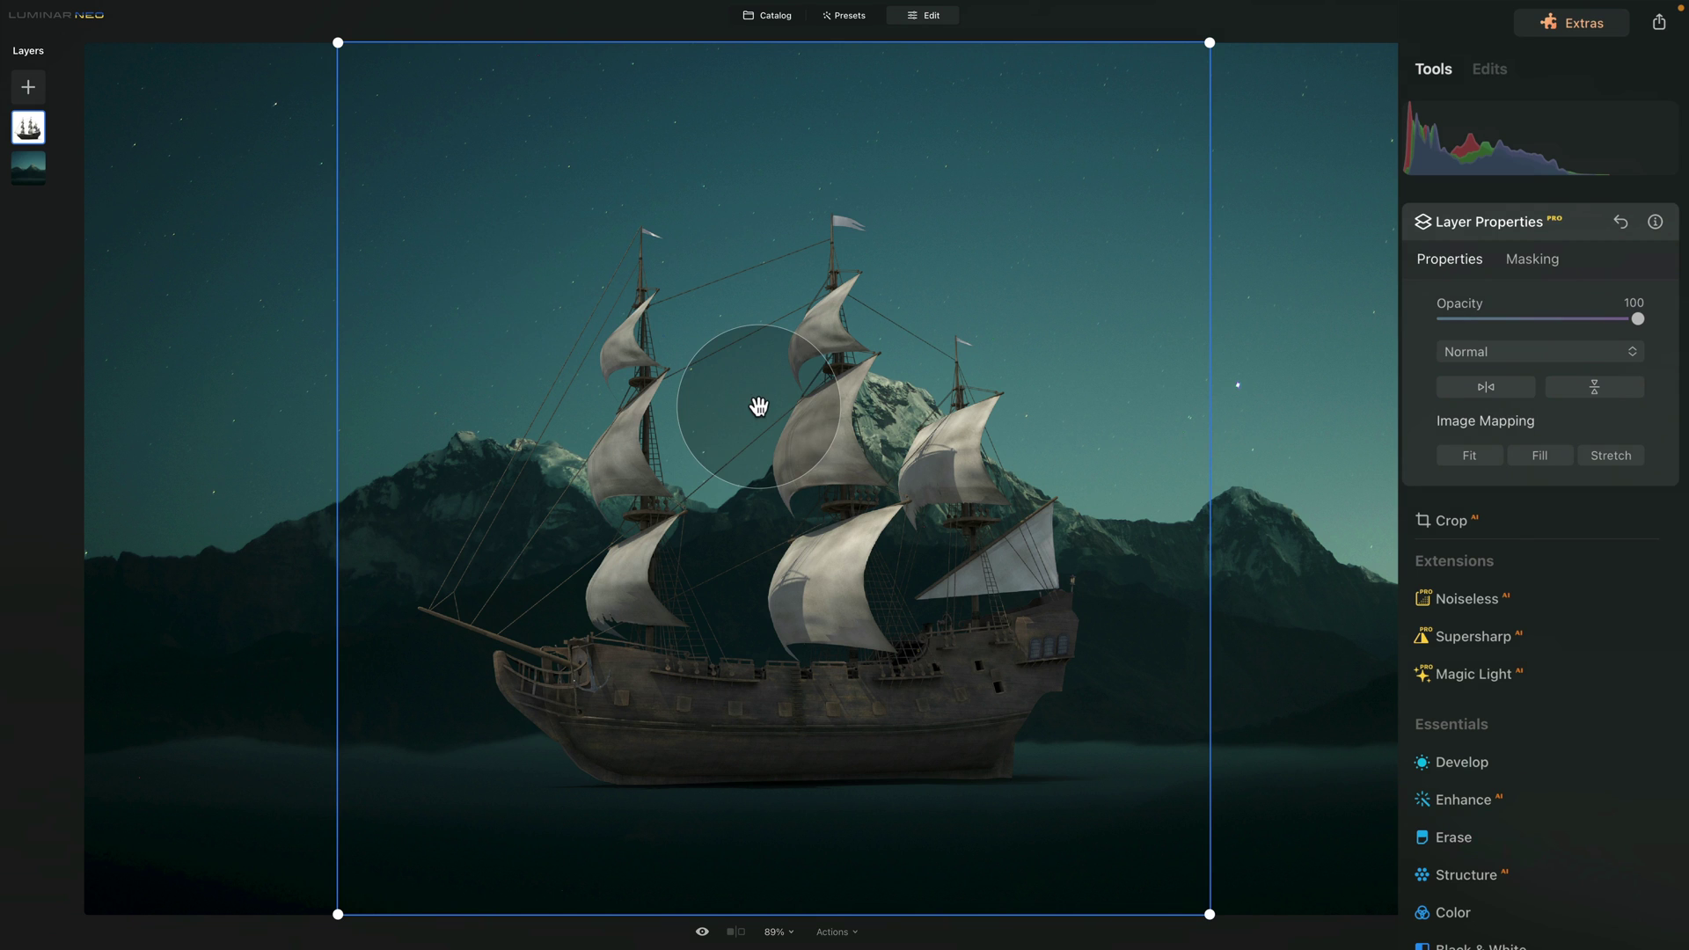
left_click(1544, 451)
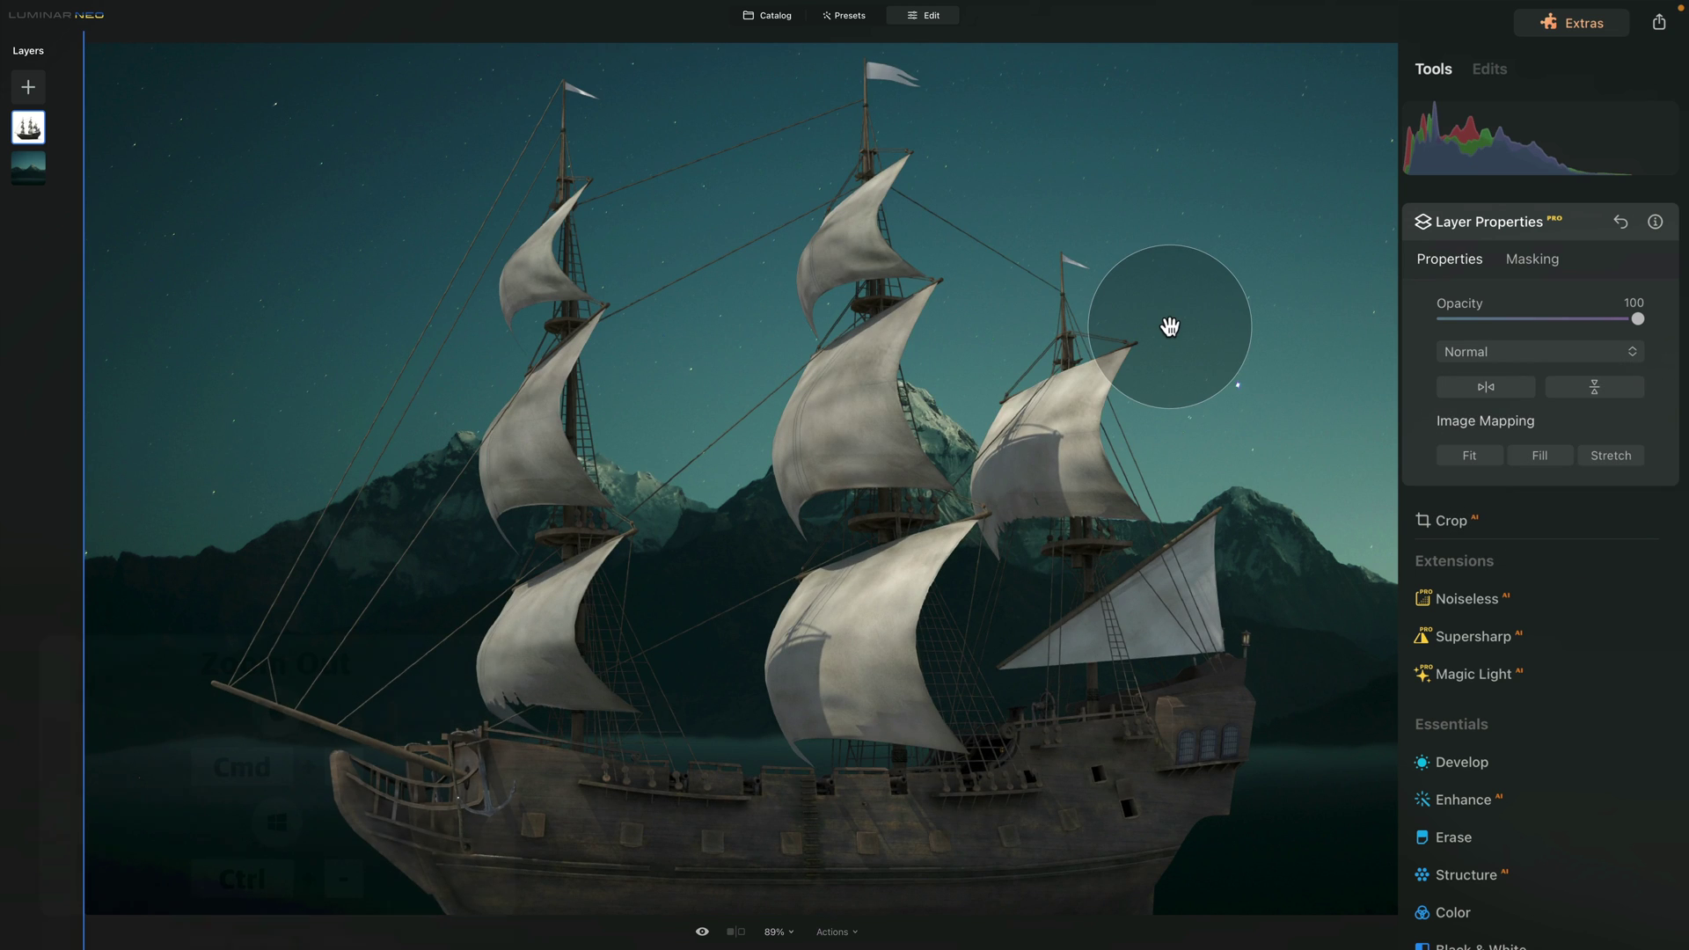
key("ctrl+minus")
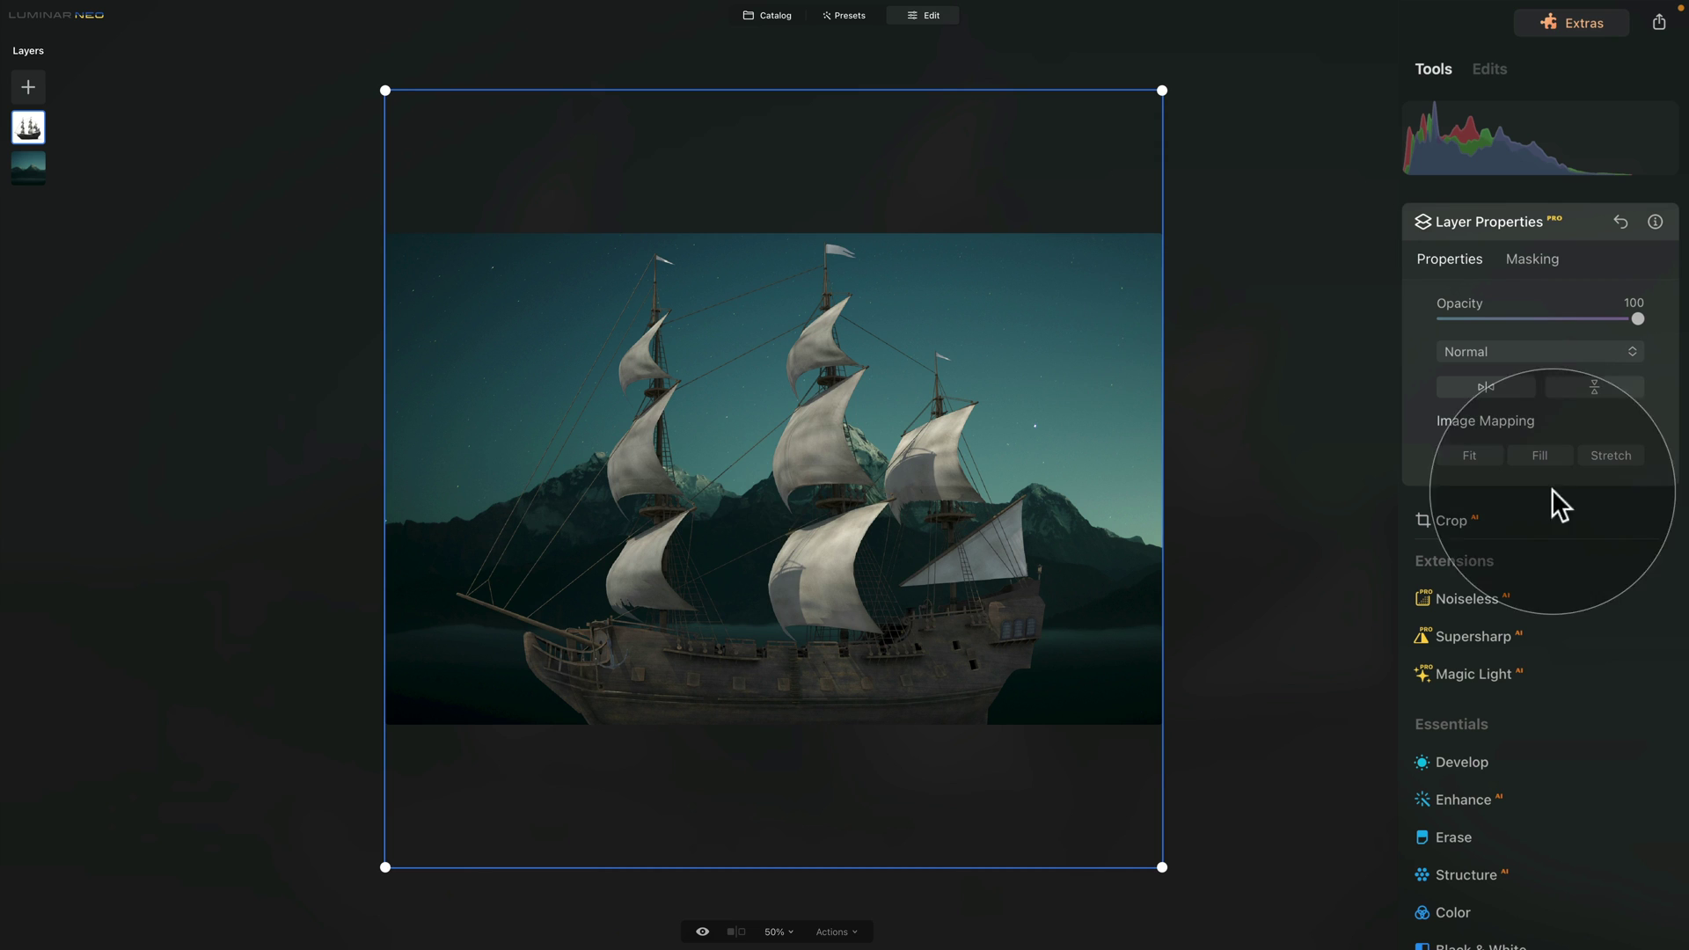
left_click(1606, 456)
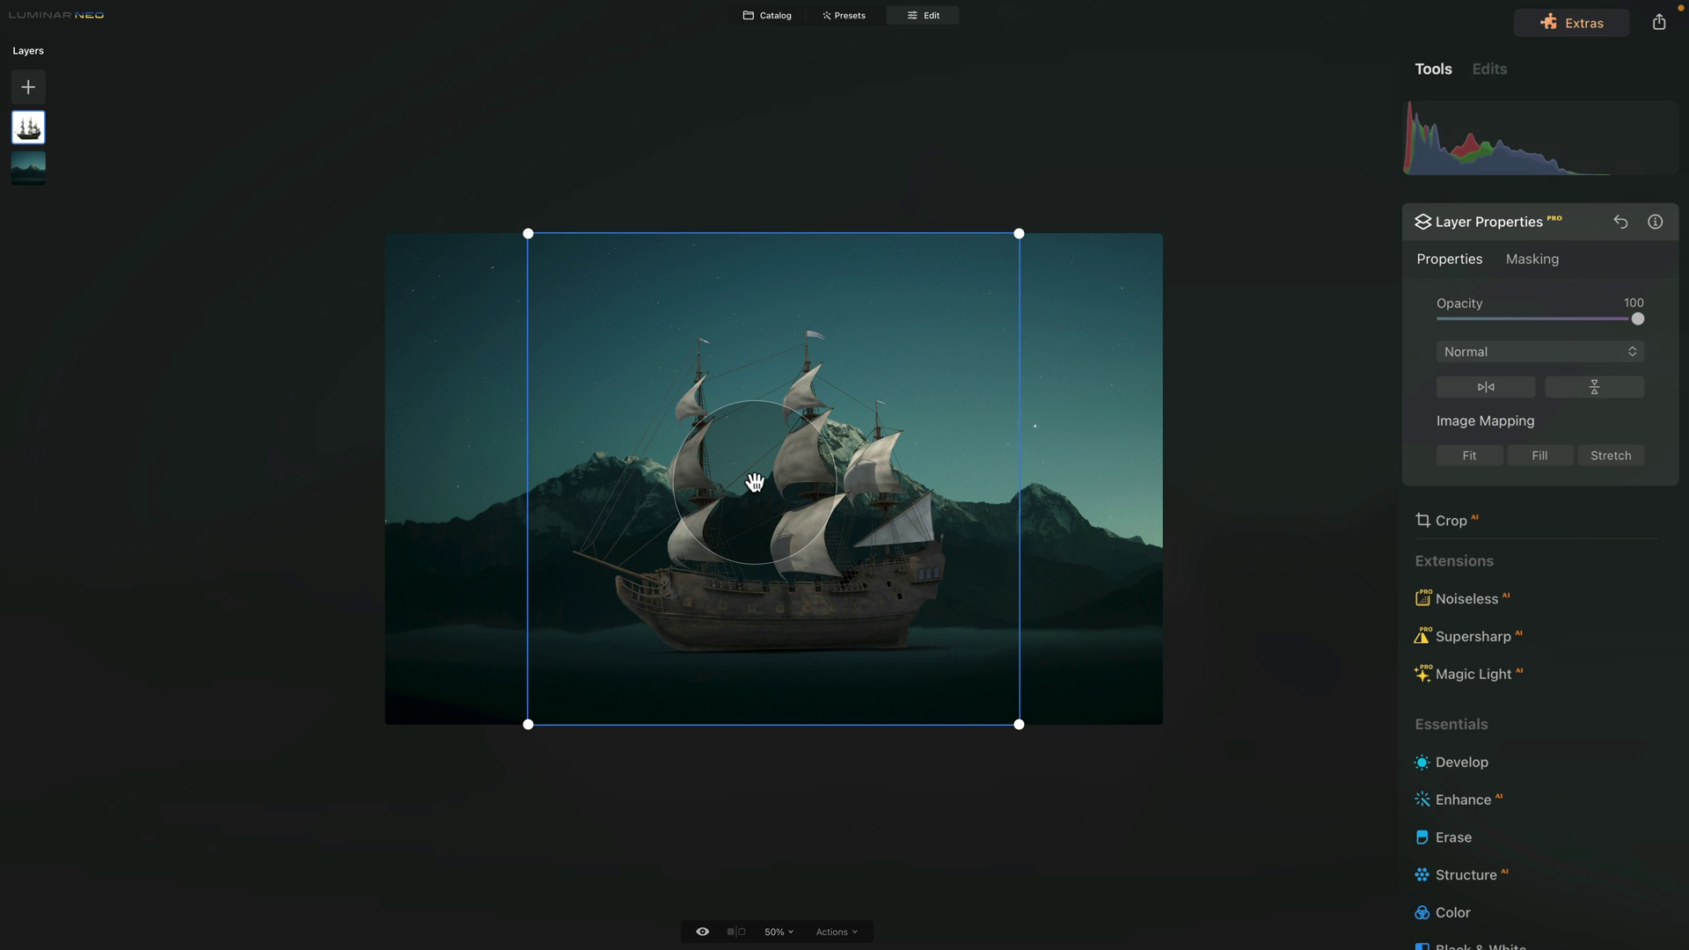
- Zoom in and shift the ship layer slightly on the canvas
key("ctrl+plus")
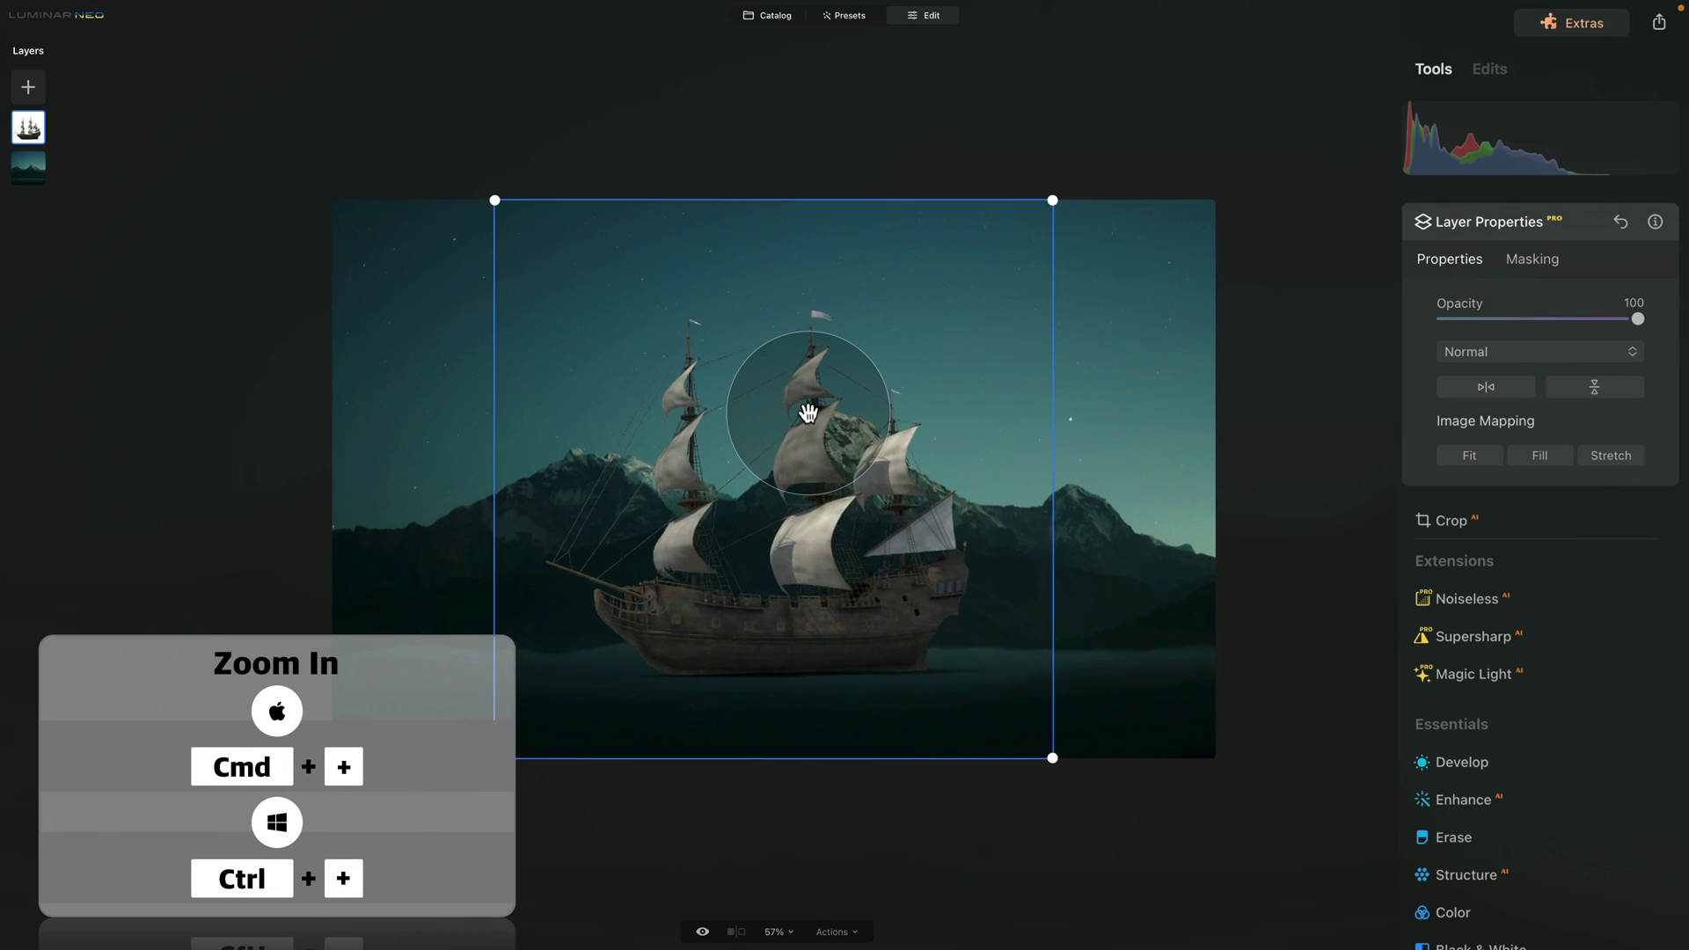
key("ctrl+plus")
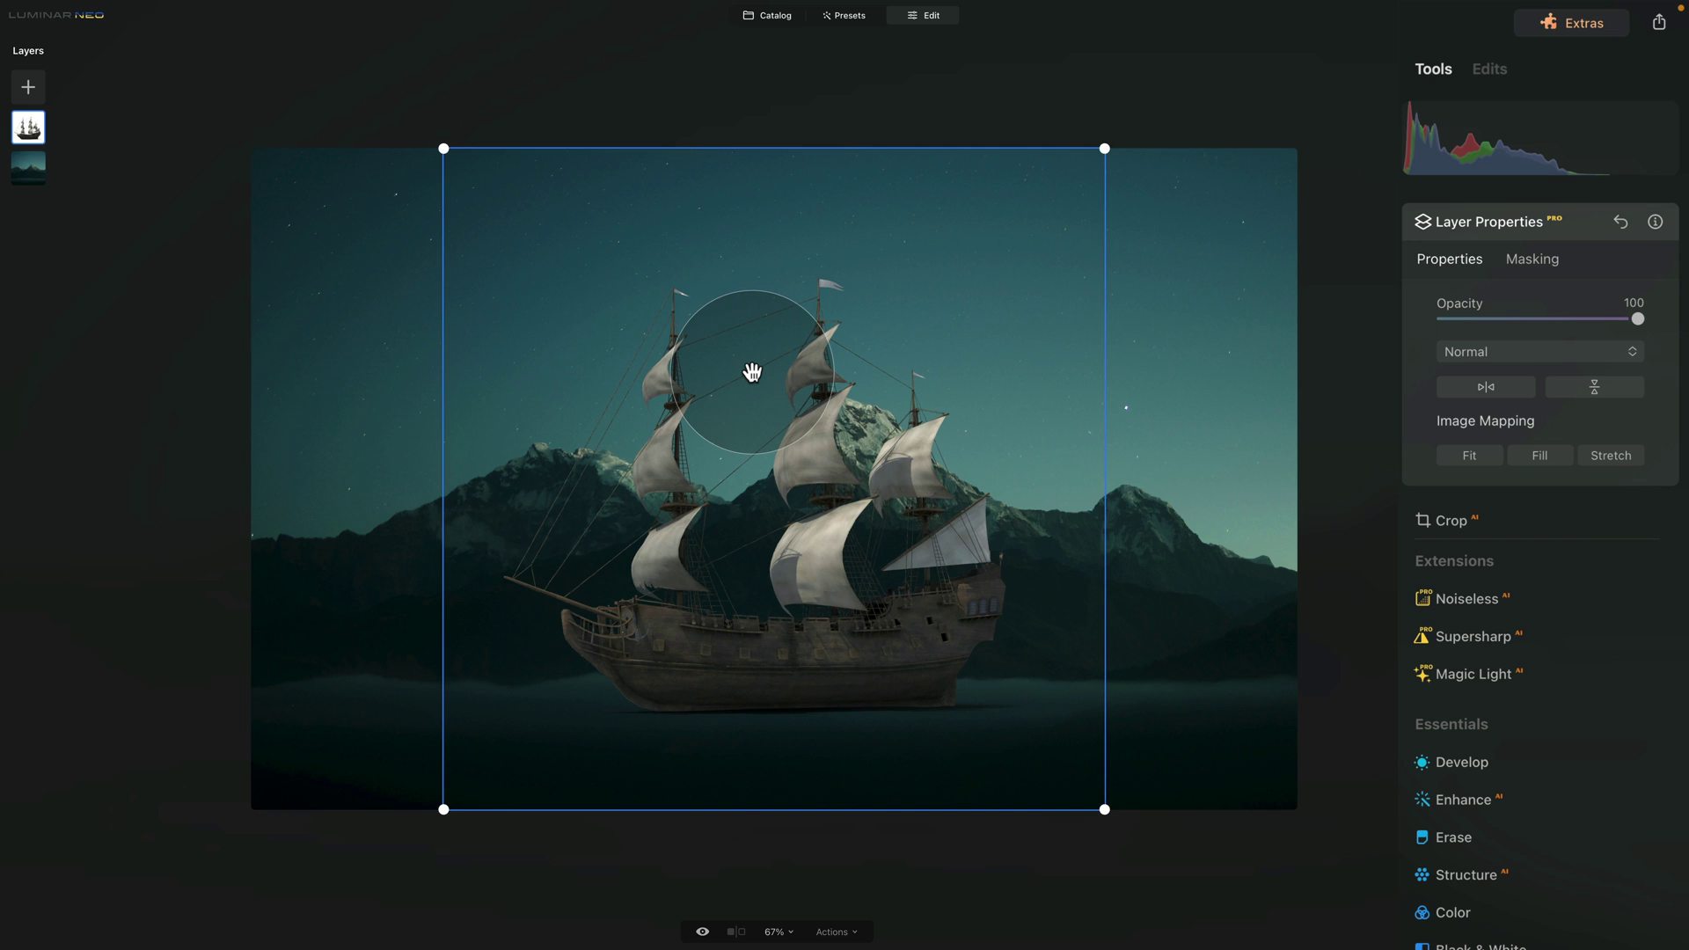
left_click(752, 372)
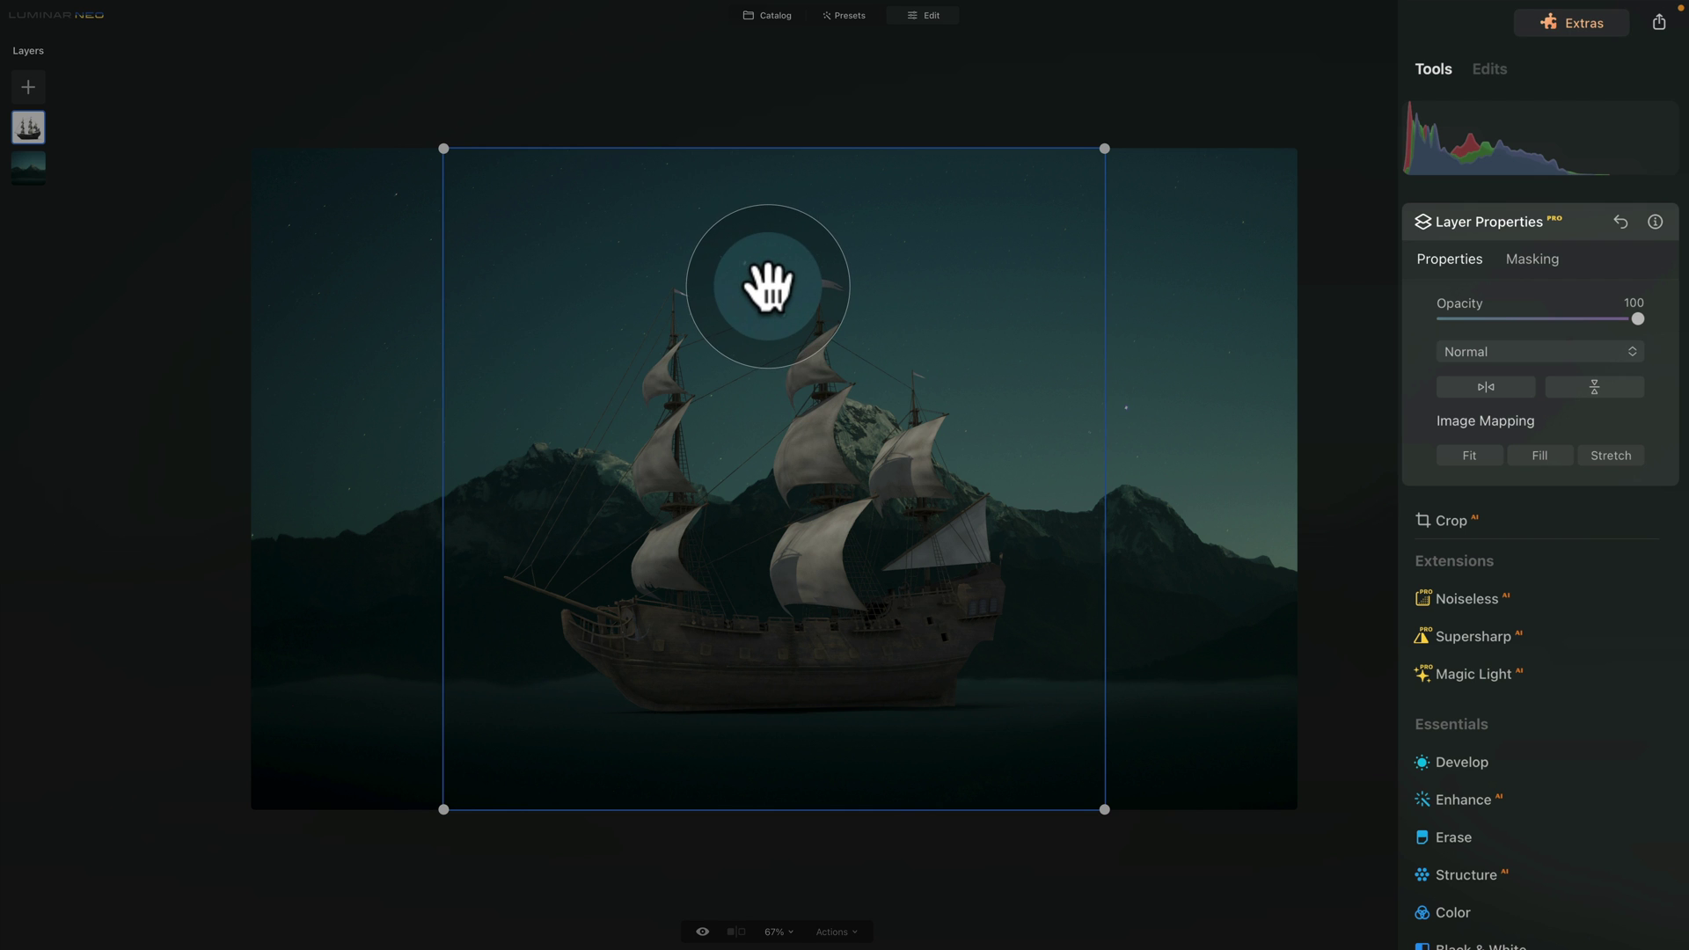
mouse_move(768, 287)
left_mouse_down()
mouse_move(853, 226)
mouse_move(792, 302)
mouse_move(746, 199)
mouse_move(678, 276)
mouse_move(774, 272)
mouse_move(781, 255)
mouse_move(784, 276)
left_mouse_up()
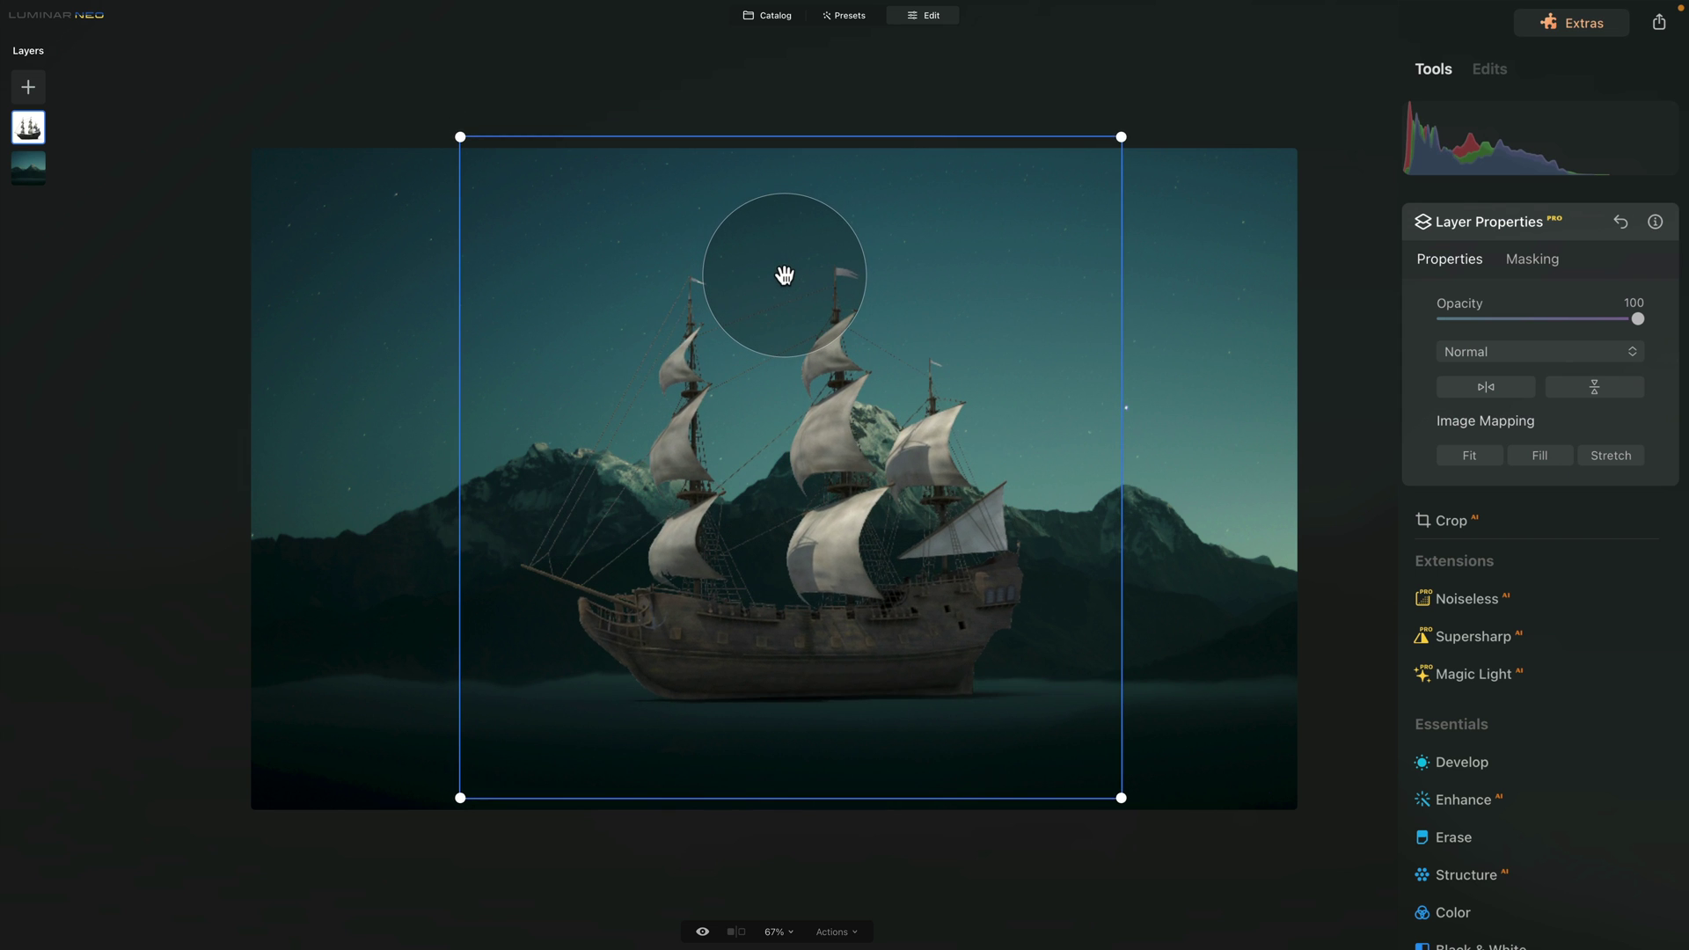
- Shrink the ship layer proportionally from a corner, undoing a trial stretch
left_click(1119, 138)
left_click_drag(1120, 138, 1040, 235)
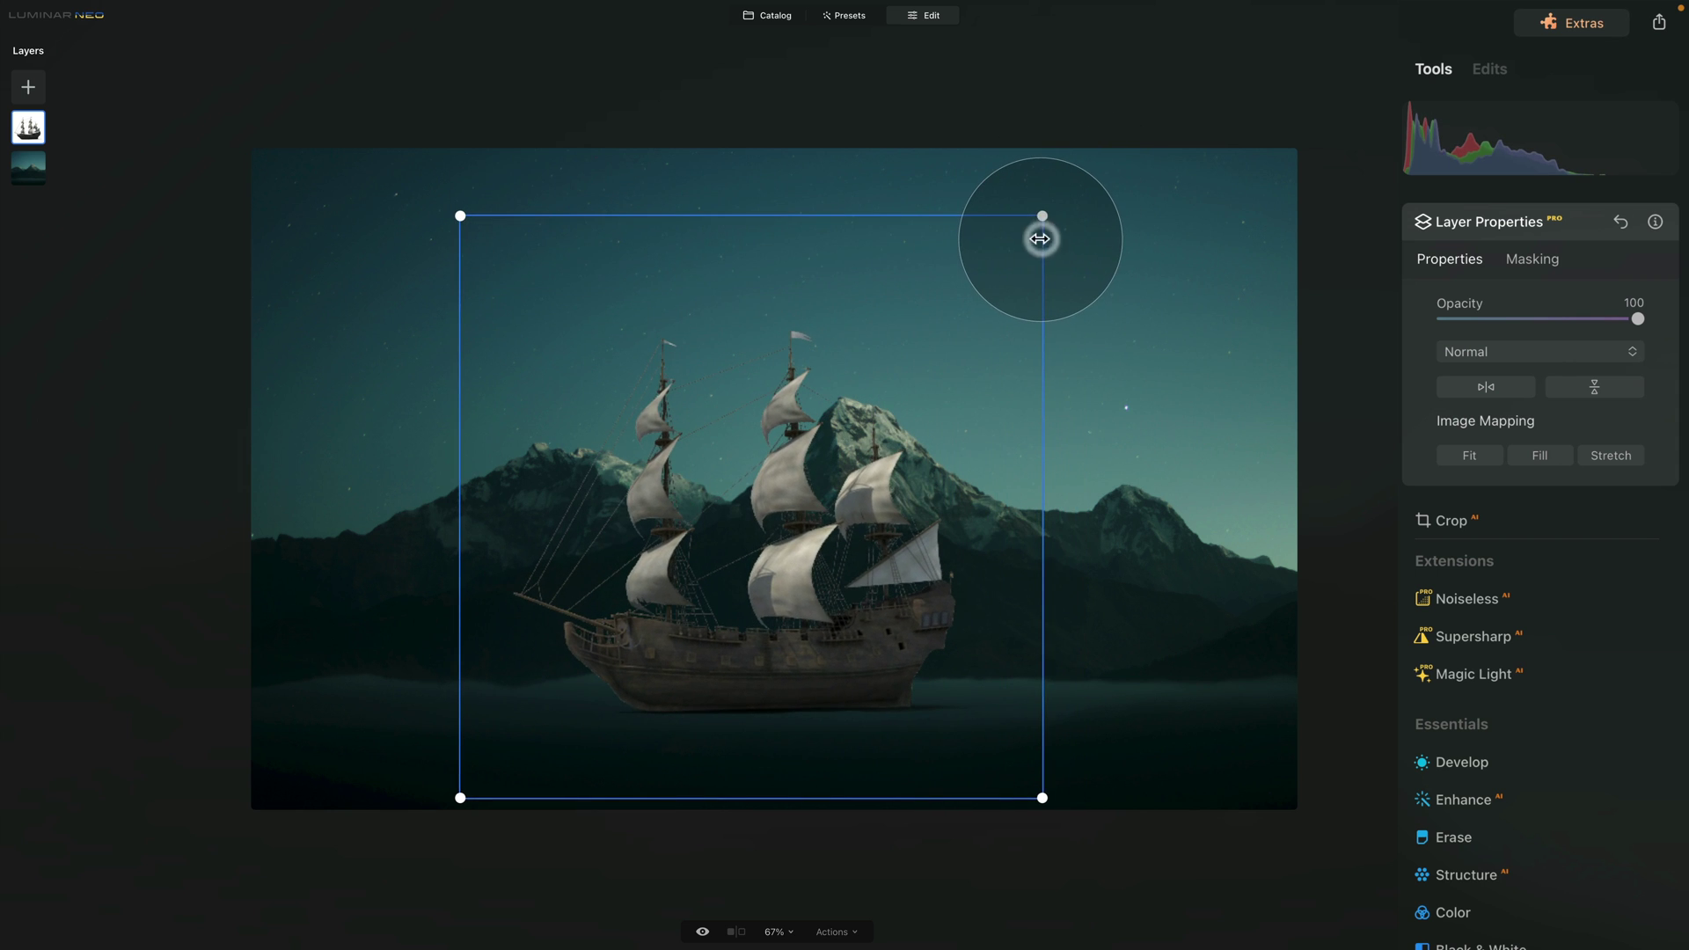
left_click(838, 214)
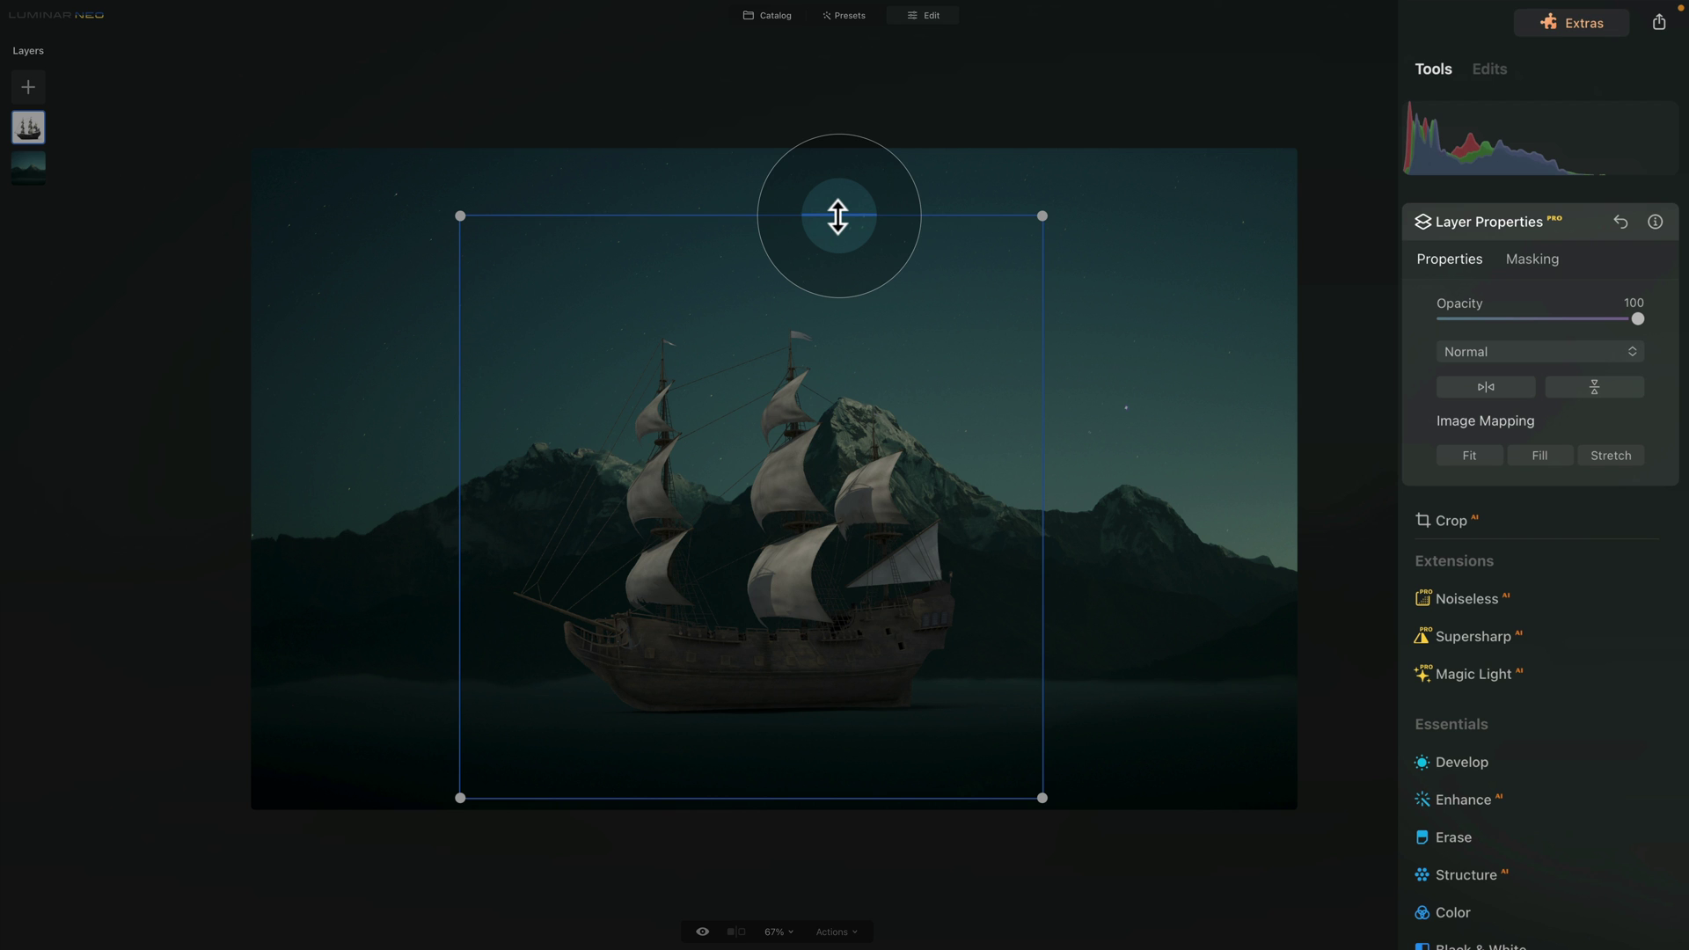
left_click_drag(838, 214, 842, 173)
left_click_drag(1044, 364, 1085, 362)
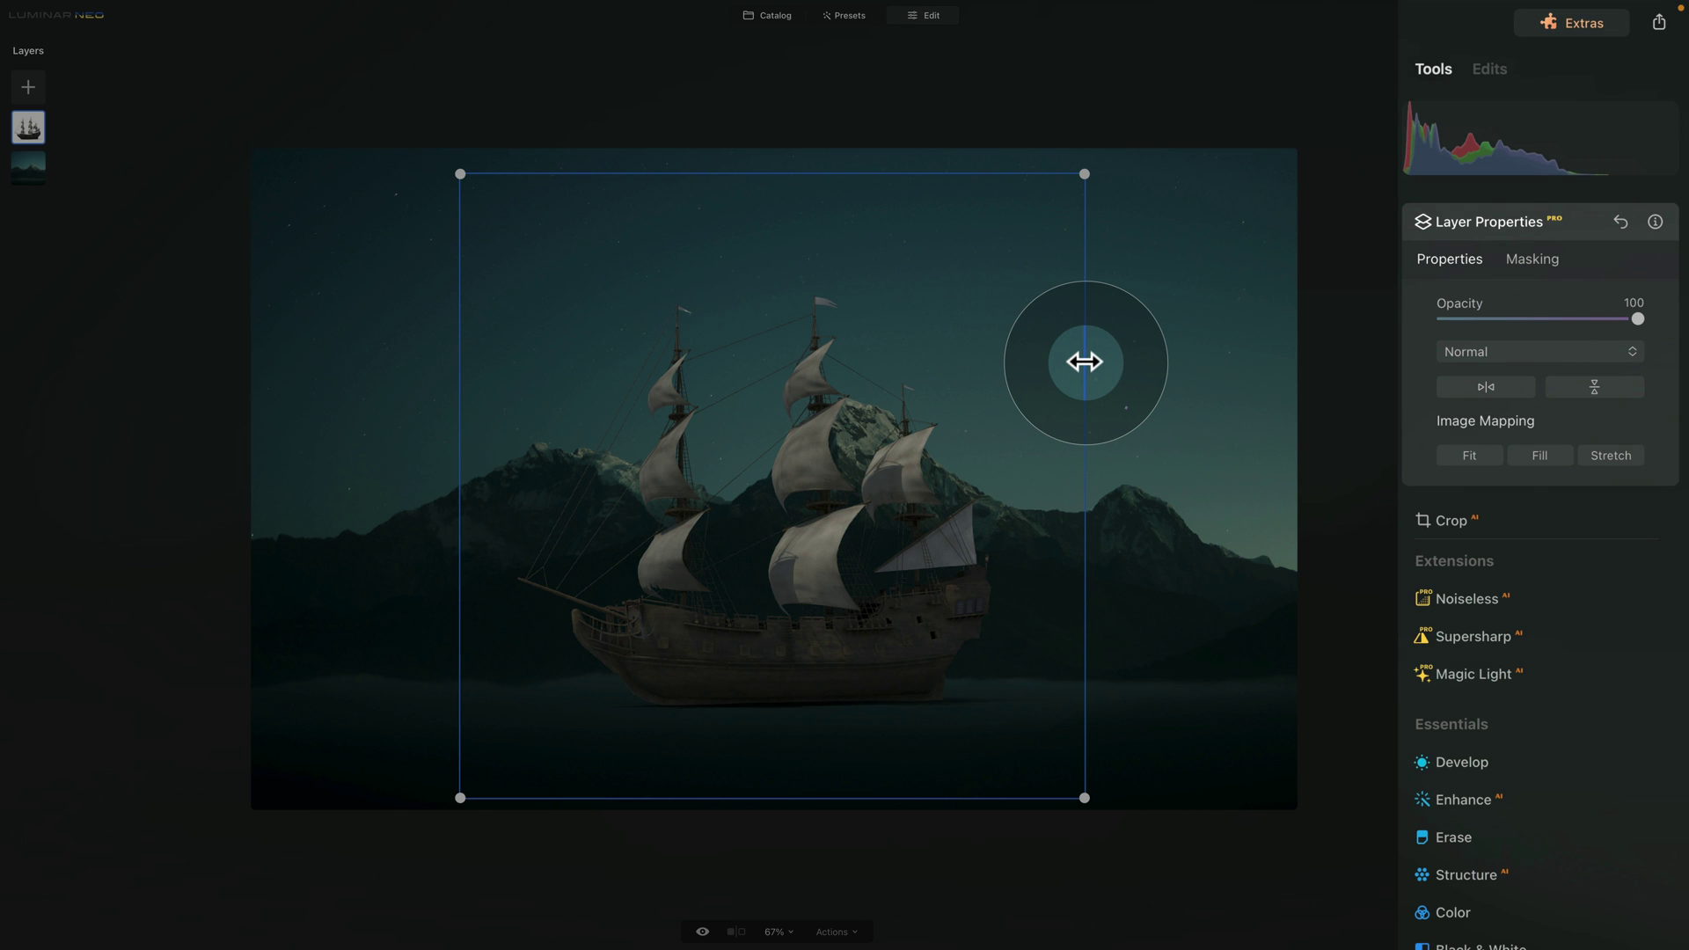
key("ctrl+z")
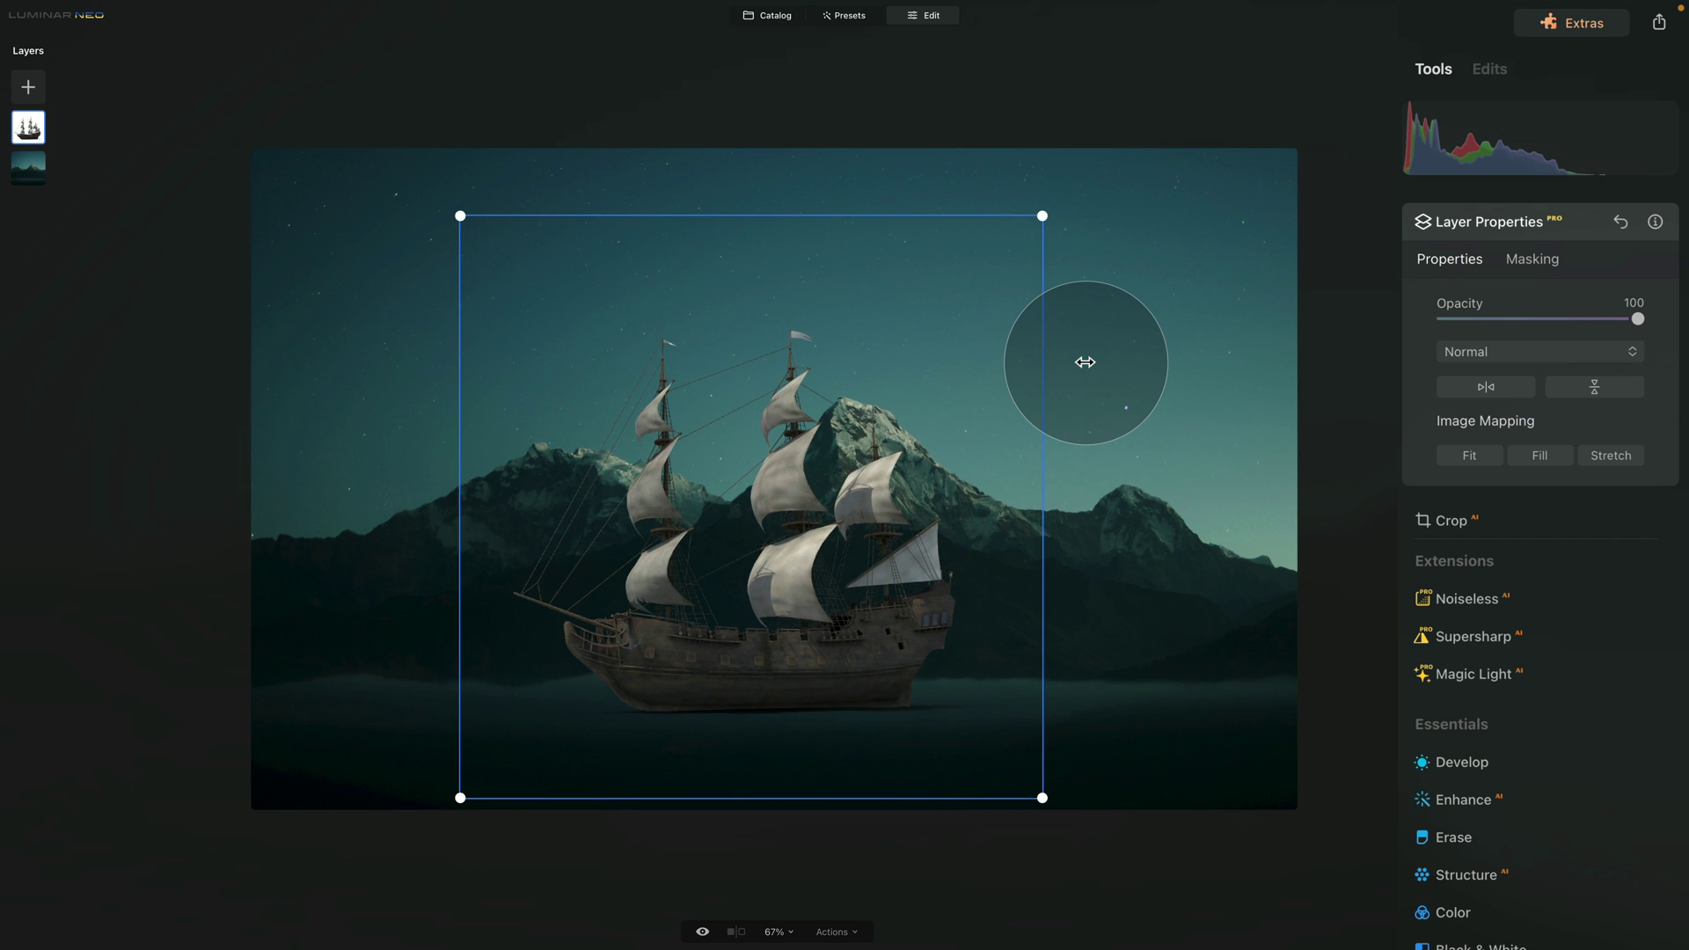
- Shrink the ship further, move it right under the tallest peak, and try rotating it
left_click_drag(834, 440, 874, 404)
left_click_drag(1086, 177, 919, 313)
left_click_drag(699, 699, 819, 703)
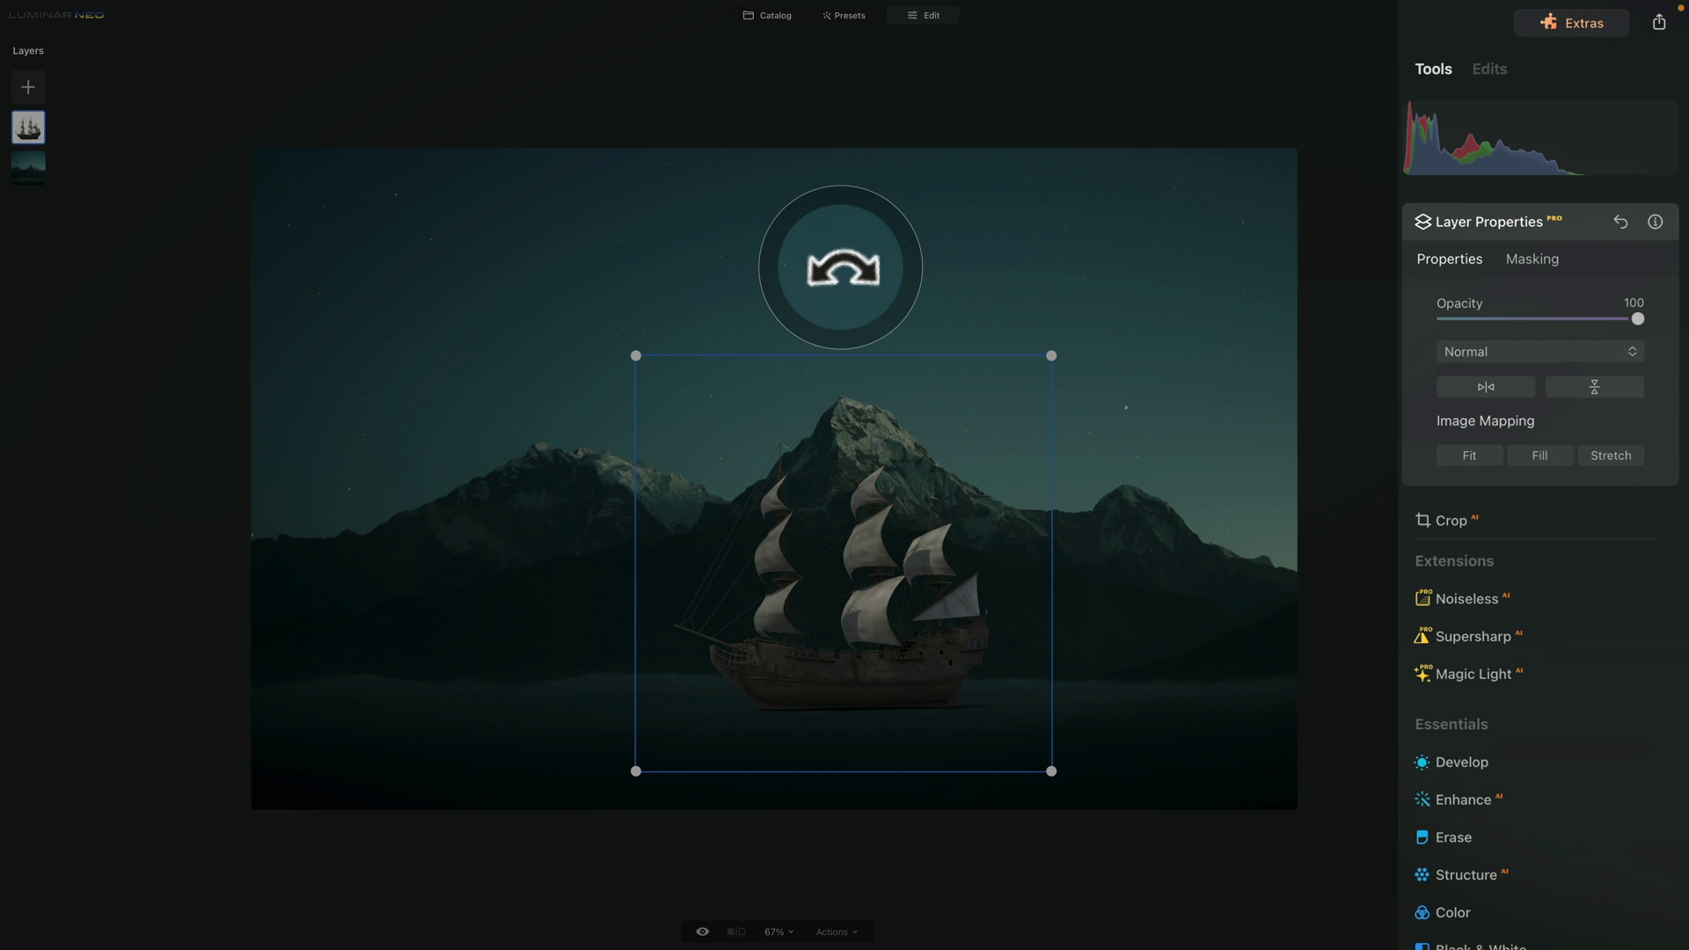
left_click_drag(842, 268, 824, 234)
- Undo the ship's rotation and move it up and left over the mountain slopes
key("ctrl+z")
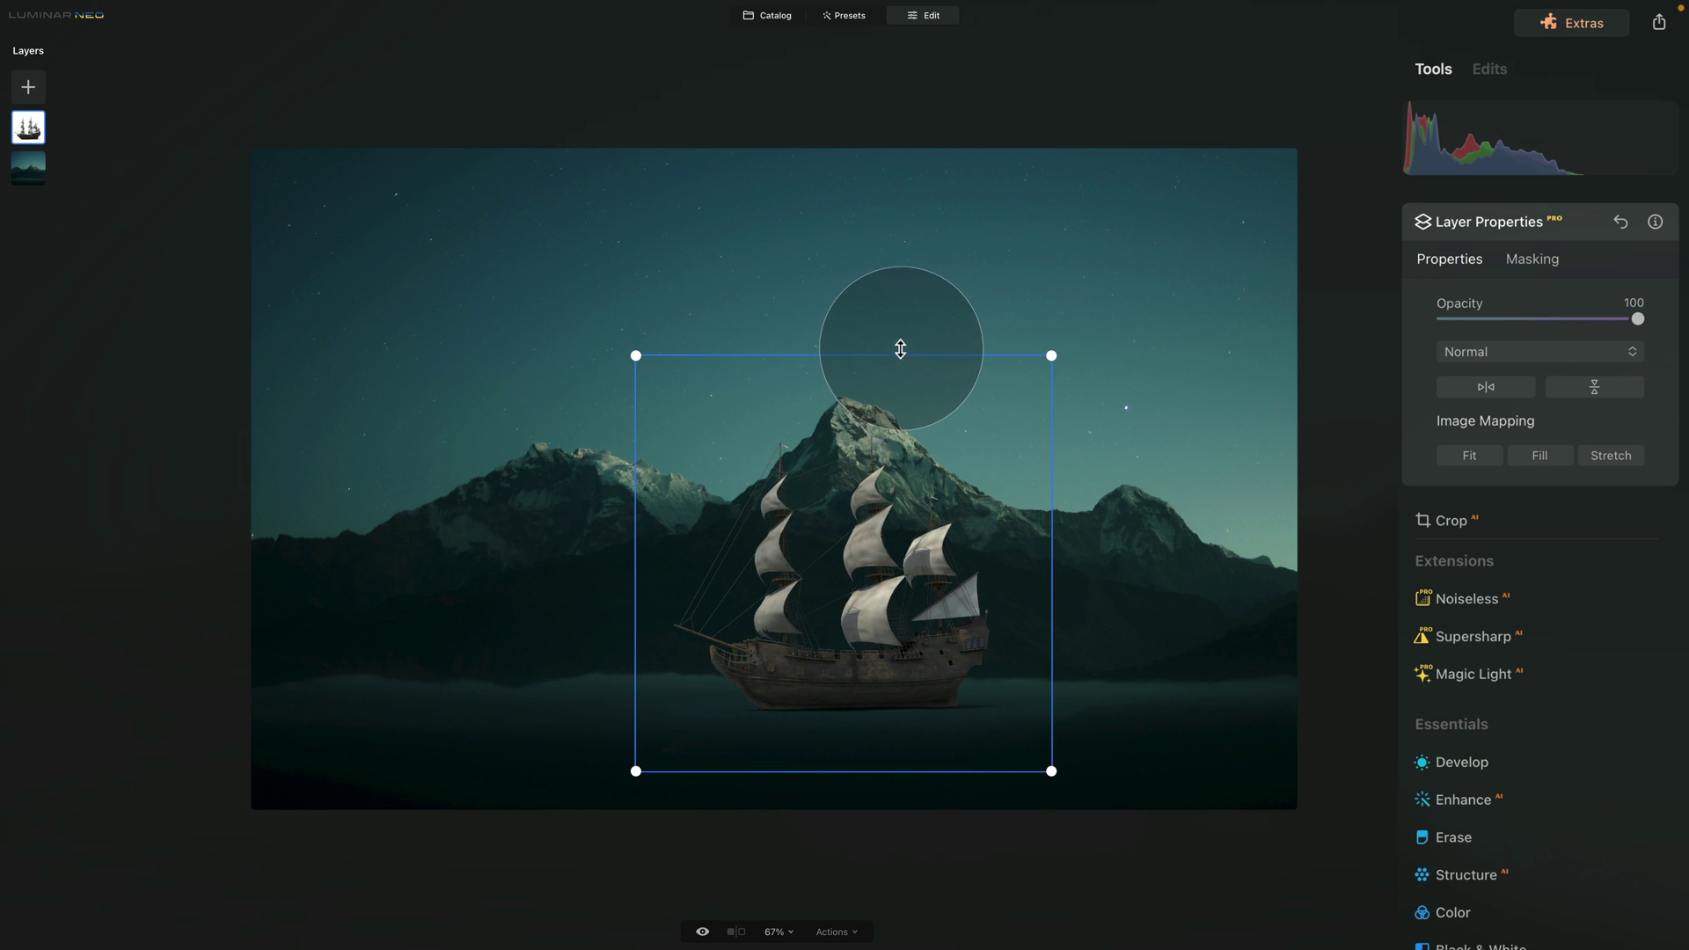
left_click_drag(869, 601, 799, 464)
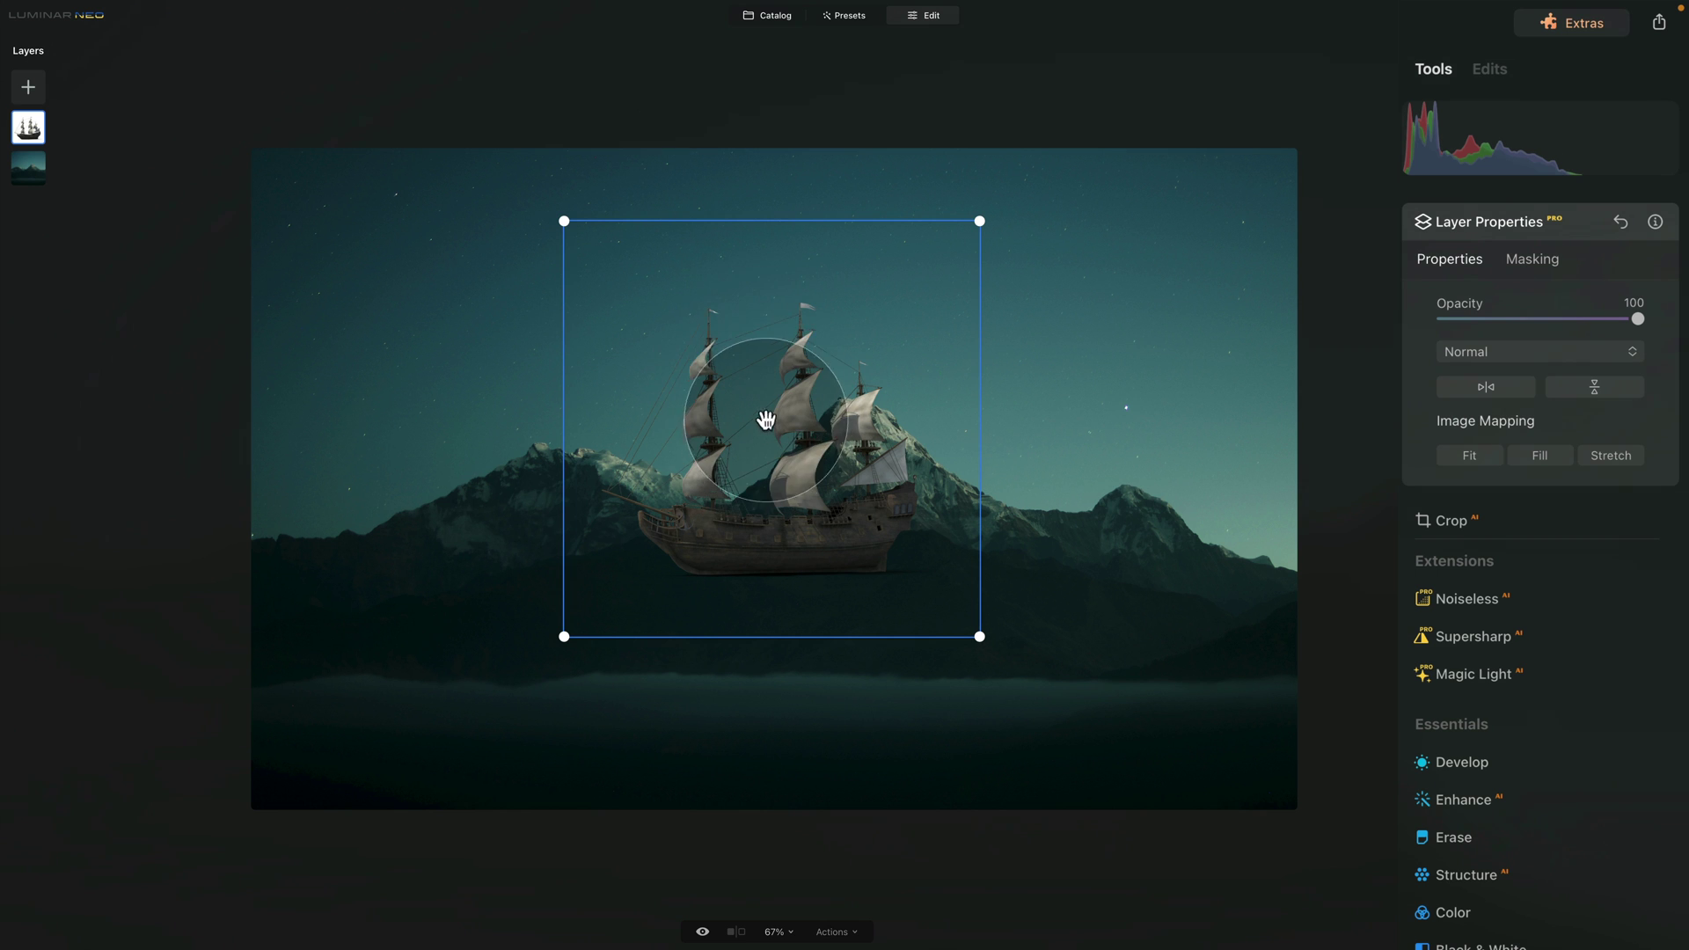
mouse_move(759, 379)
left_mouse_down()
mouse_move(721, 399)
mouse_move(769, 404)
left_mouse_up()
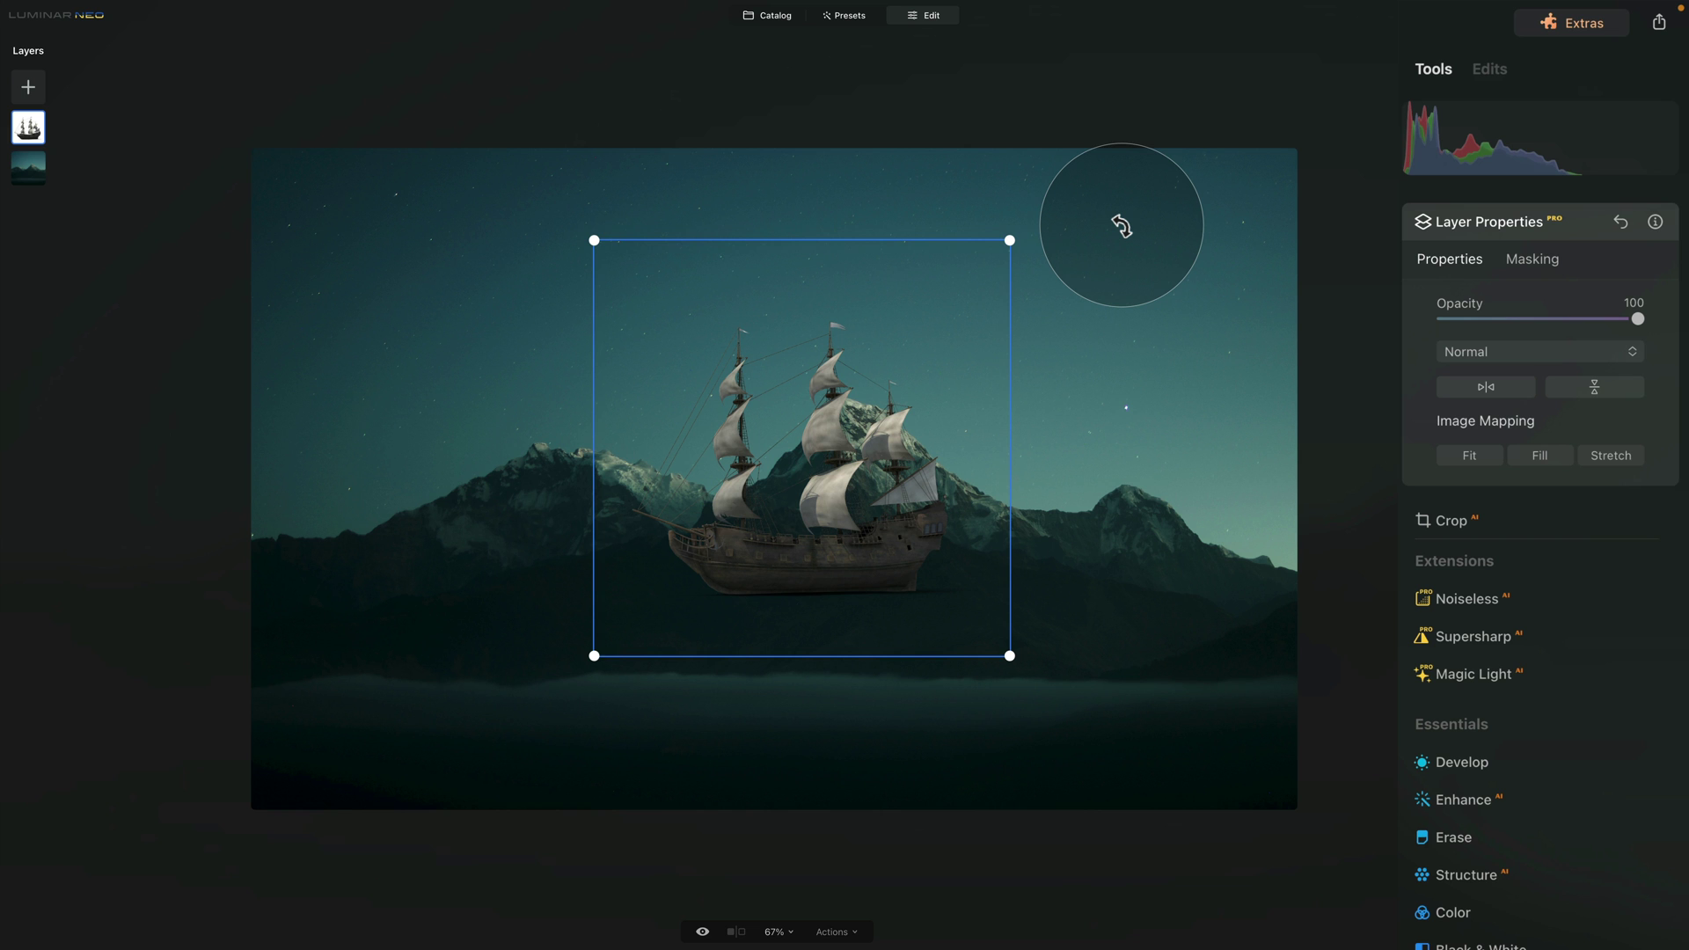
- Move the ship down onto the water, shrink it repeatedly, and nudge it left under the peak
left_click_drag(878, 384, 915, 509)
left_click_drag(632, 360, 724, 392)
left_click_drag(900, 645, 897, 626)
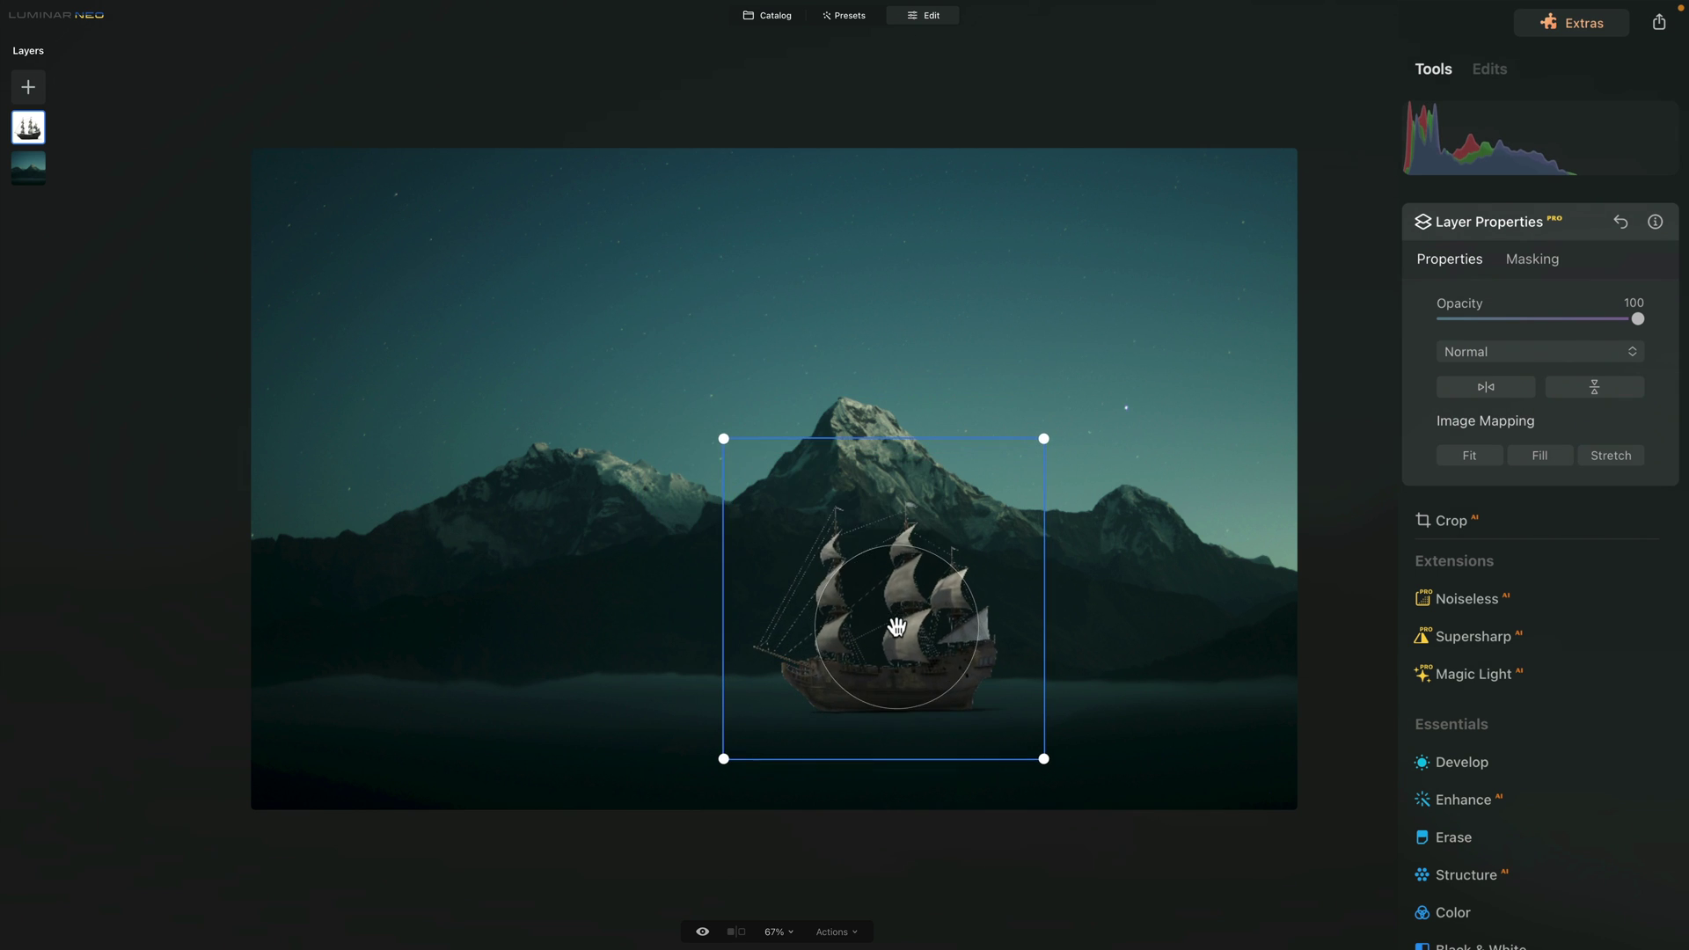
left_click_drag(726, 434, 751, 465)
mouse_move(930, 652)
left_mouse_down()
mouse_move(909, 652)
mouse_move(922, 657)
left_mouse_up()
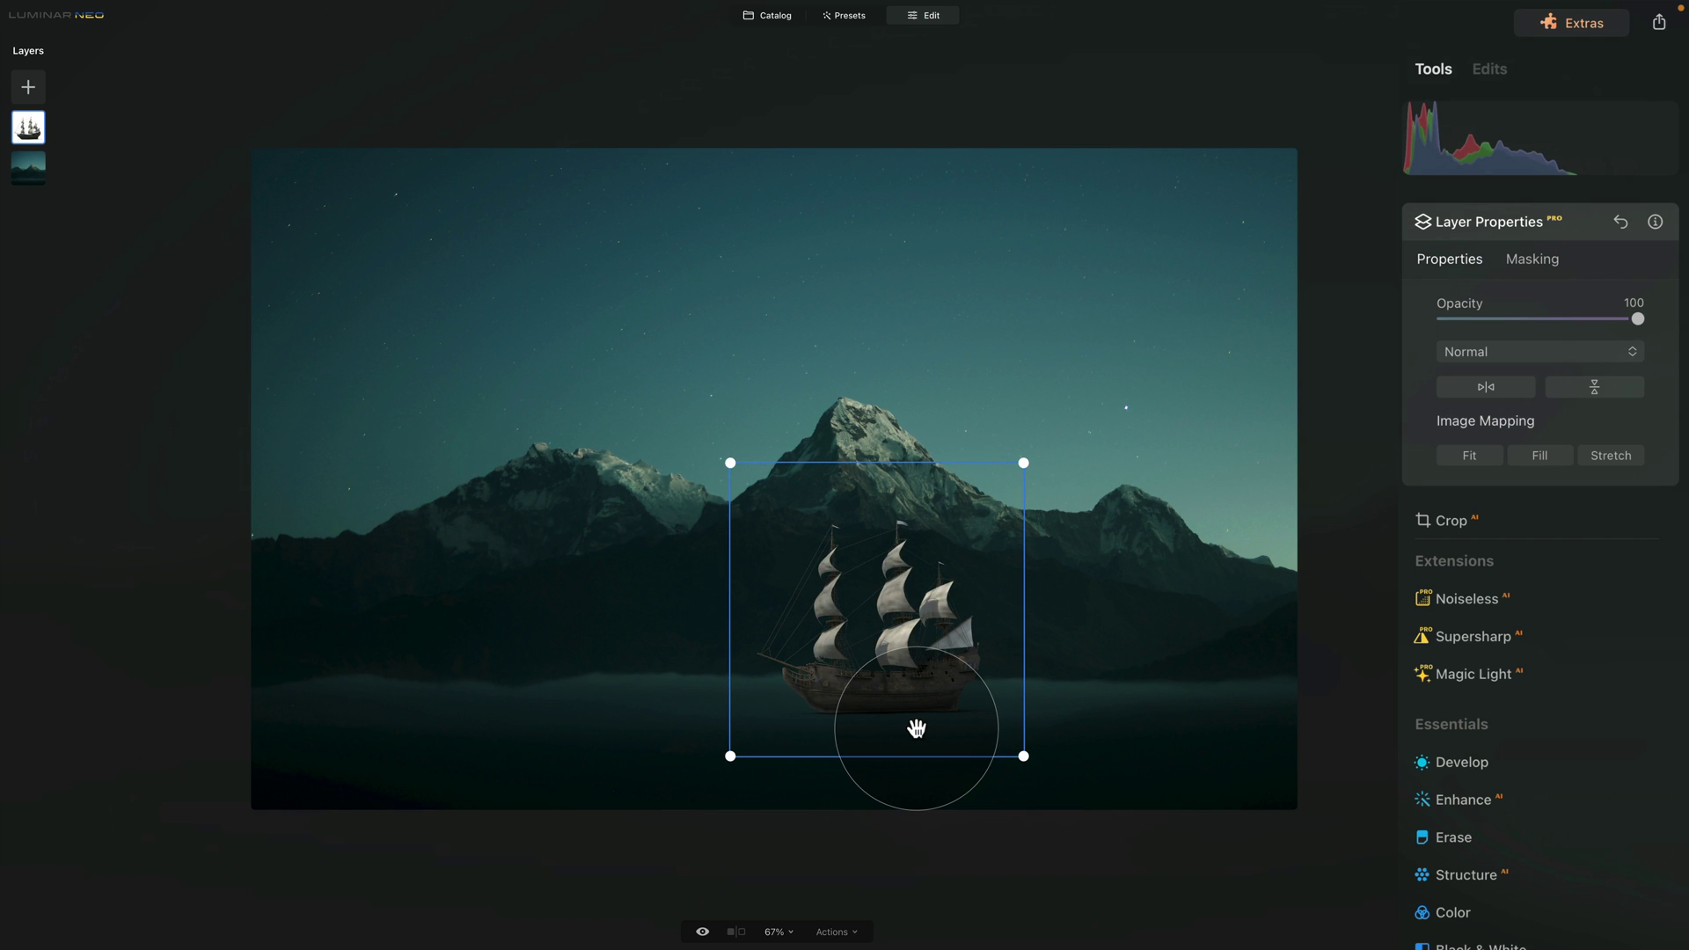
scroll(965, 781, "up", 5)
scroll(971, 785, "up", 6)
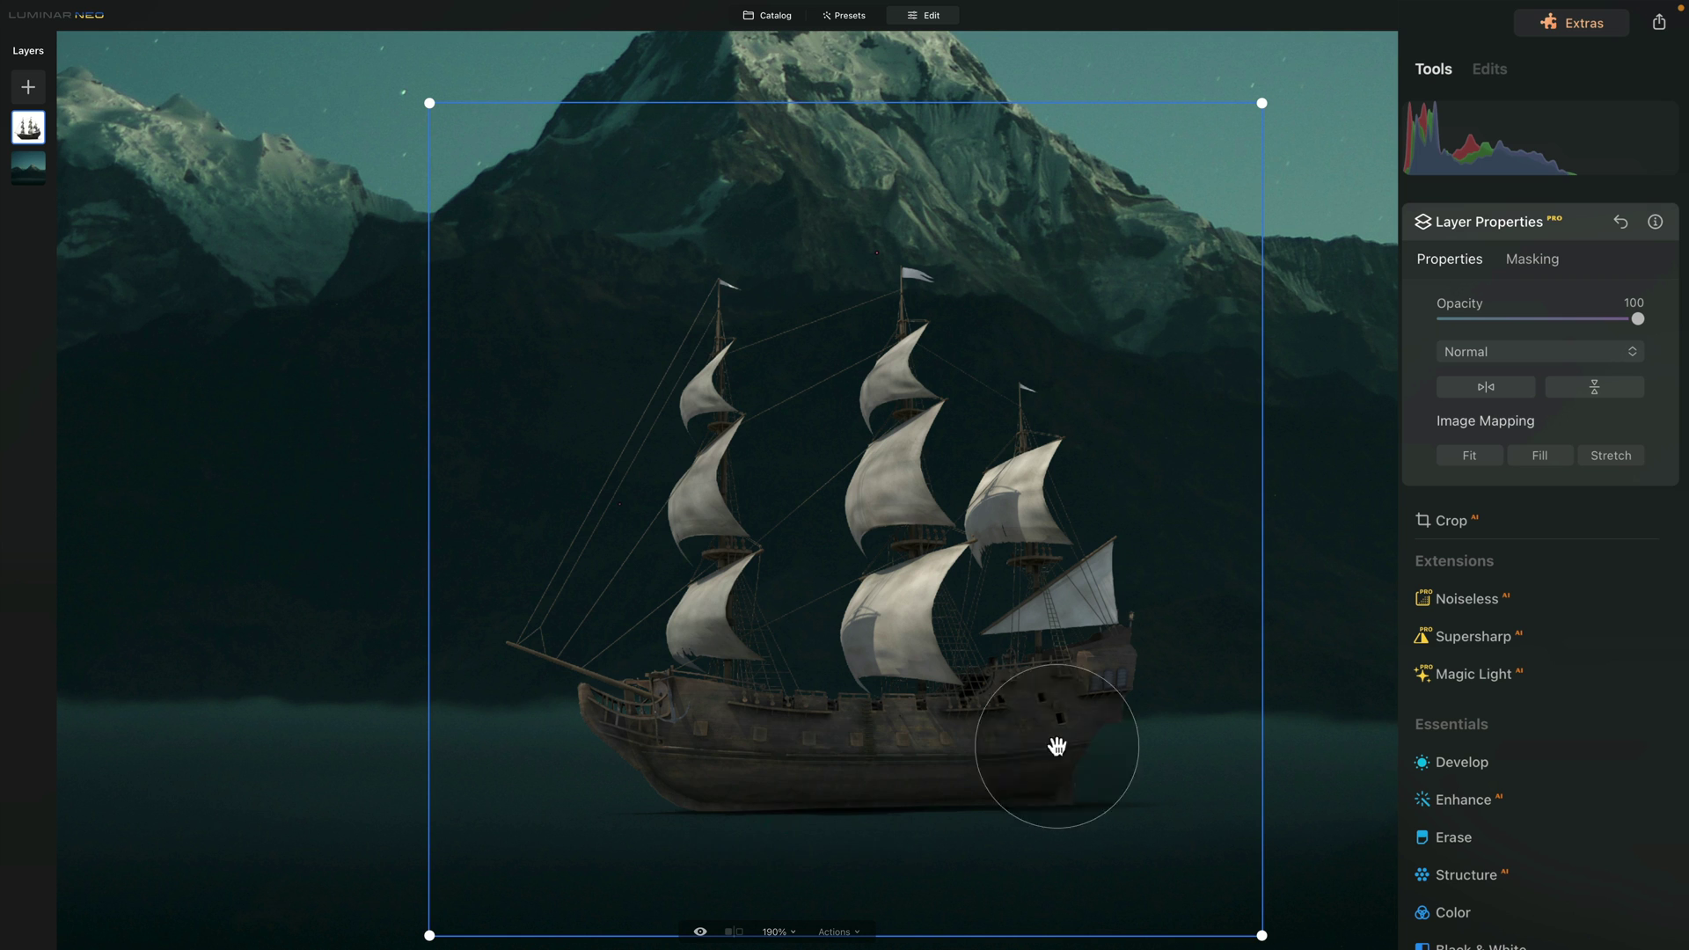
- Set up an Erase mask brush on the ship layer with size about 110 and strength 70
left_click(1531, 258)
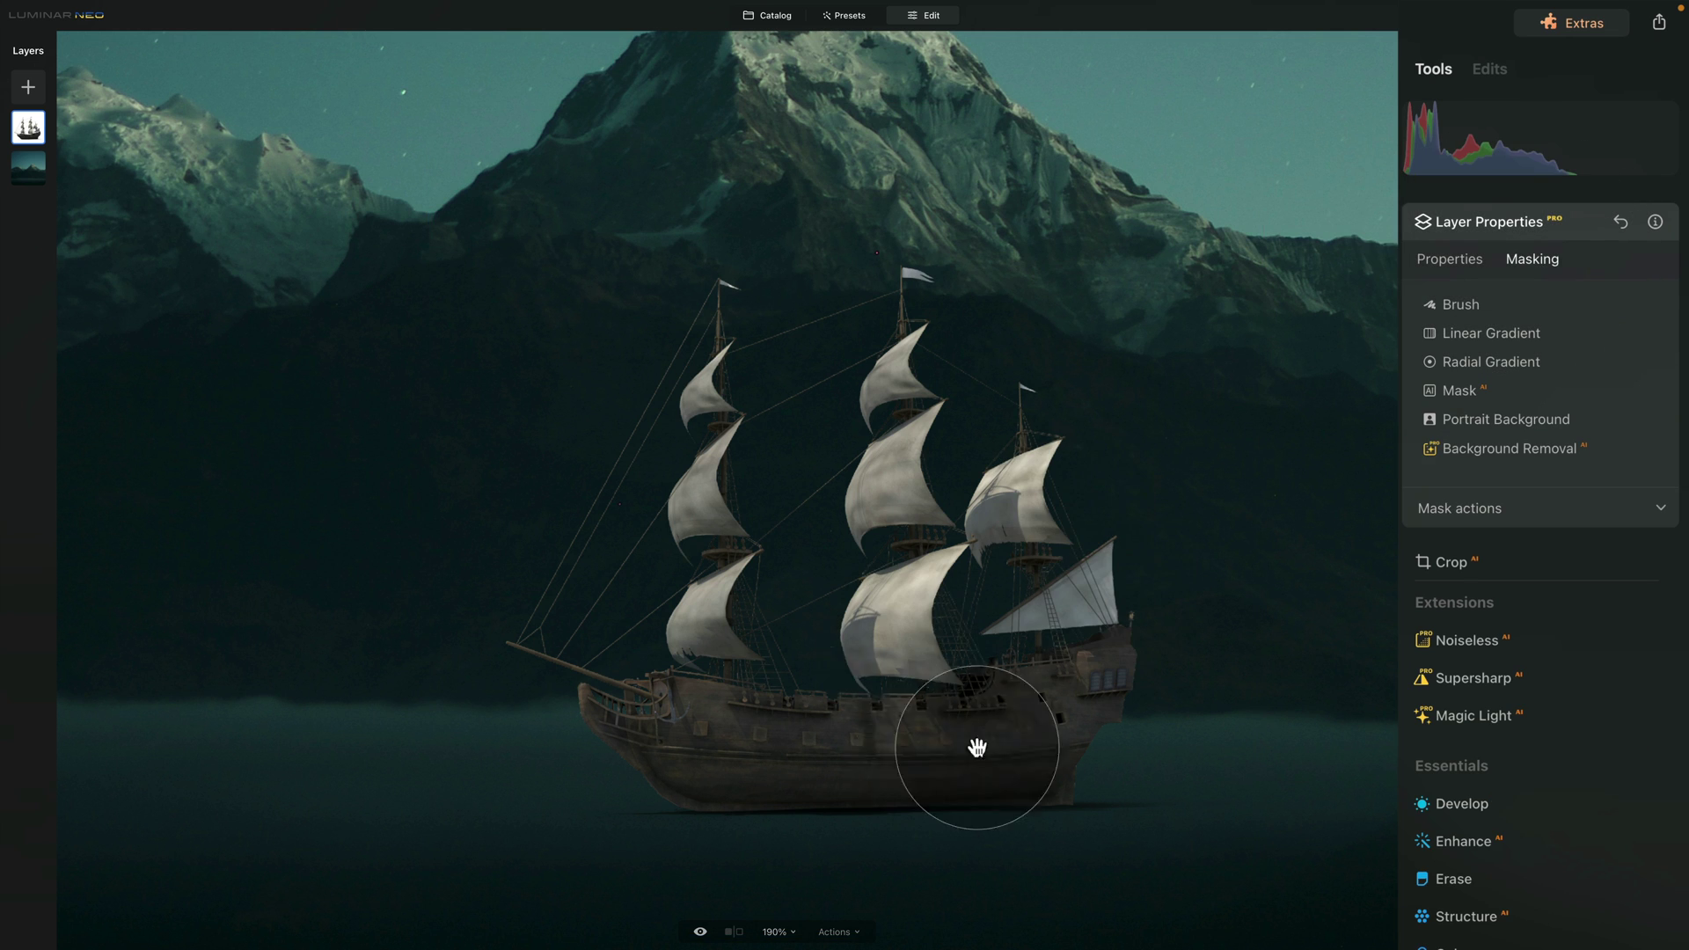
left_click(1453, 305)
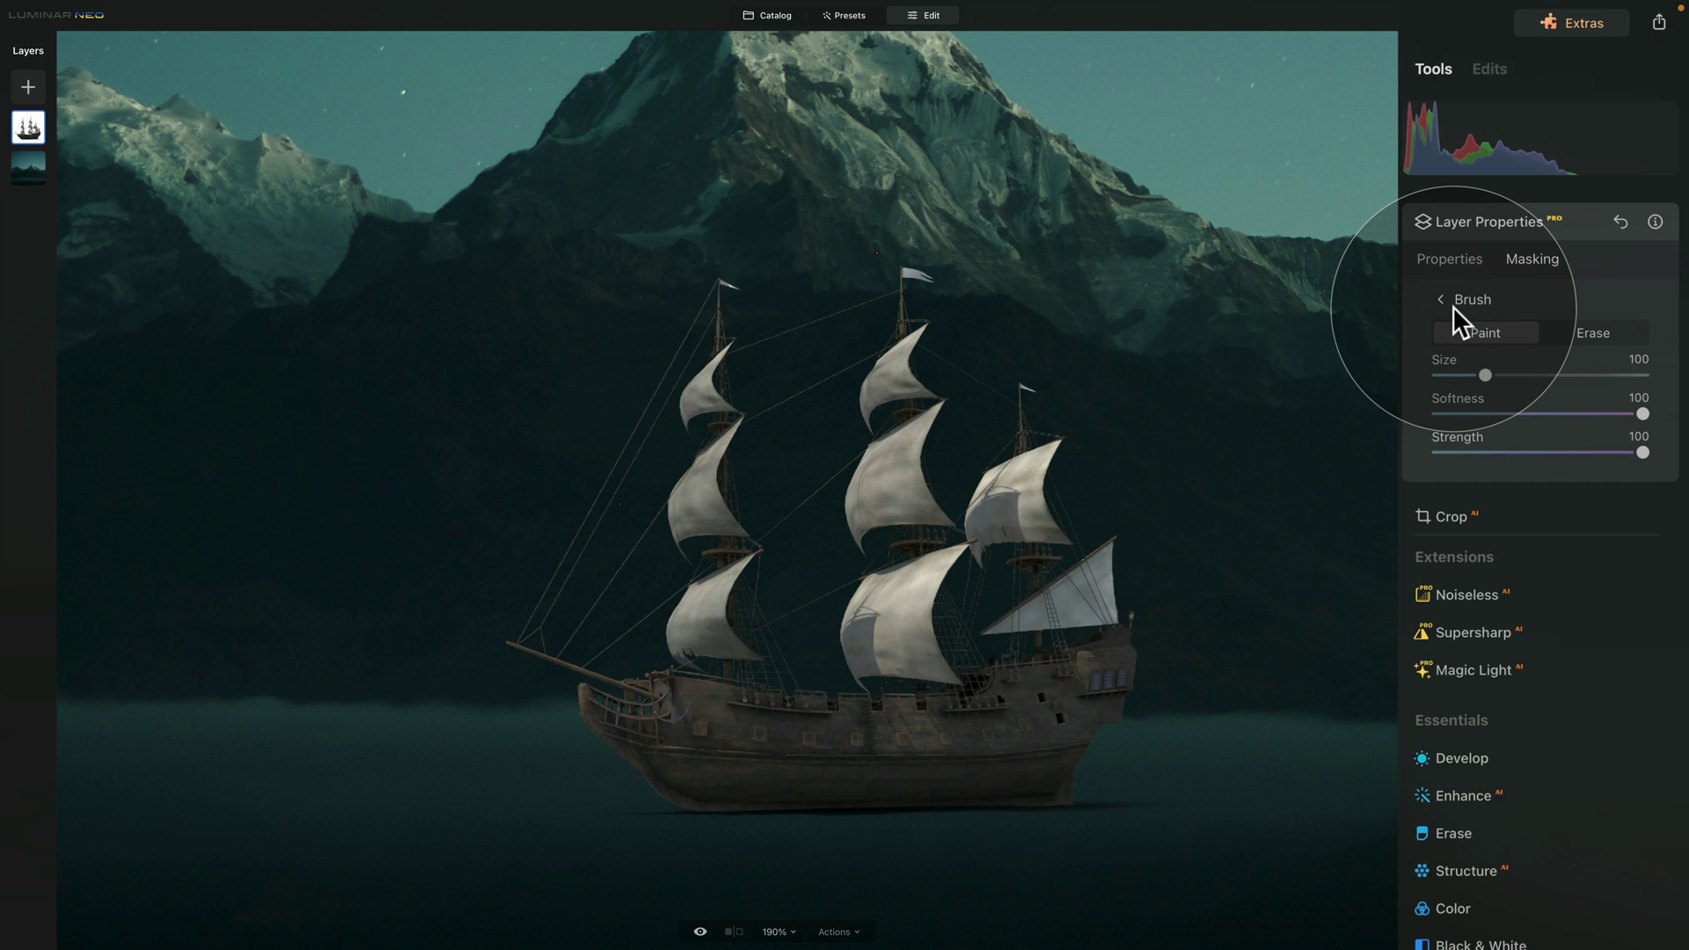
left_click(1601, 331)
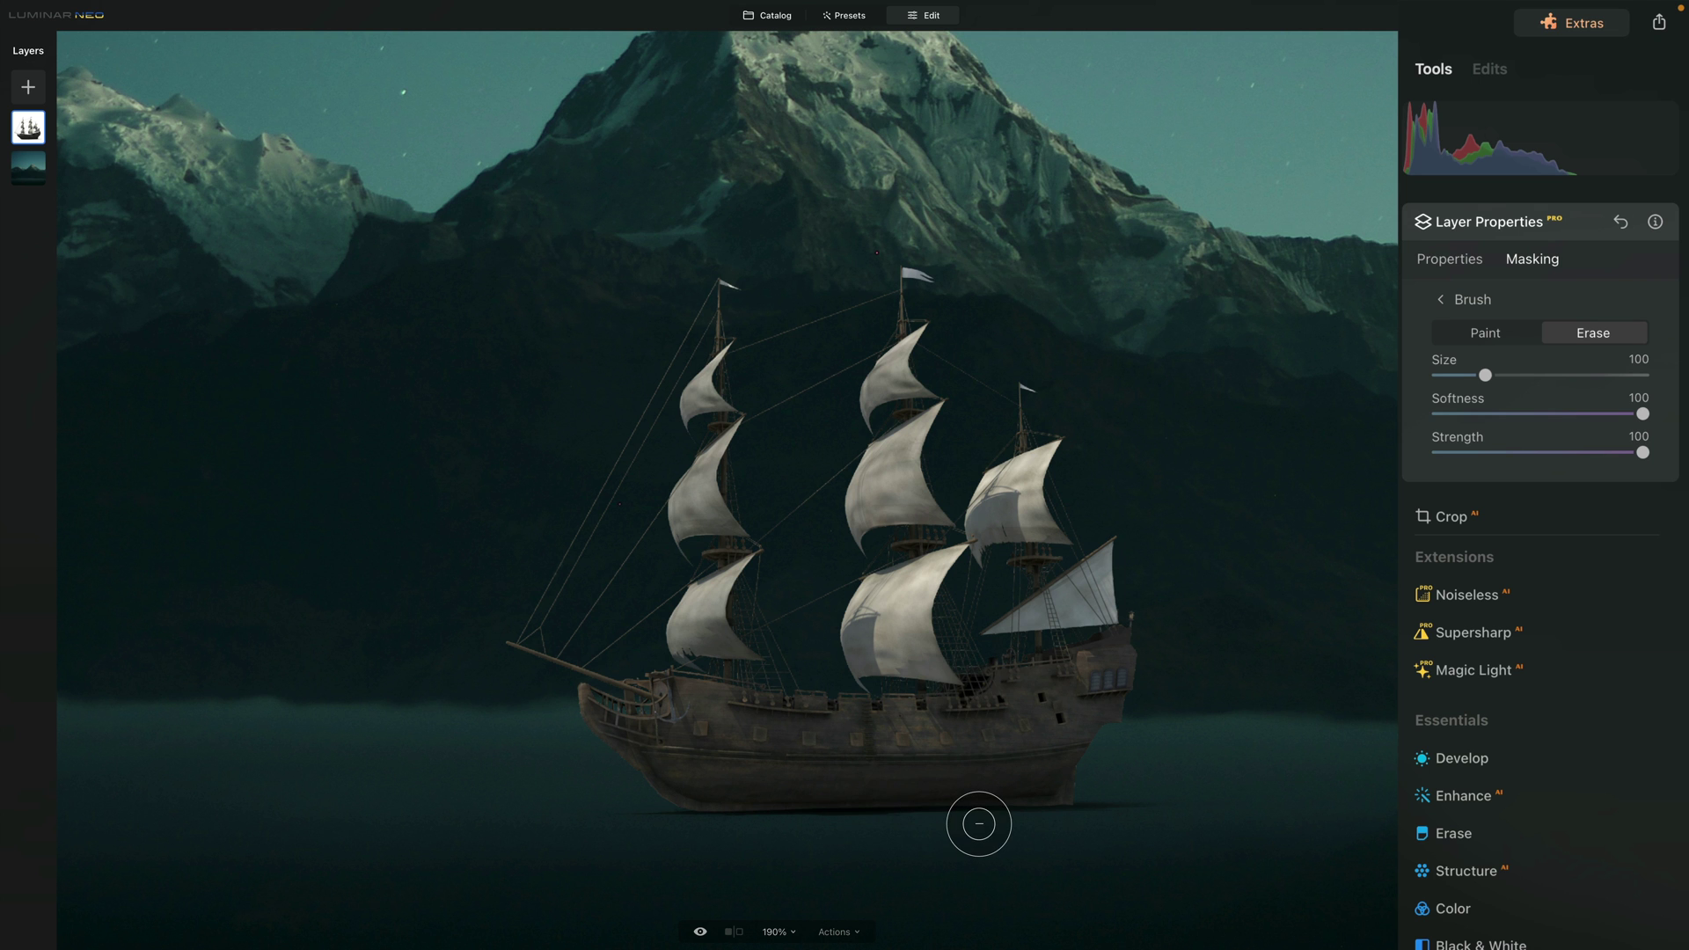
key("ctrl+equal")
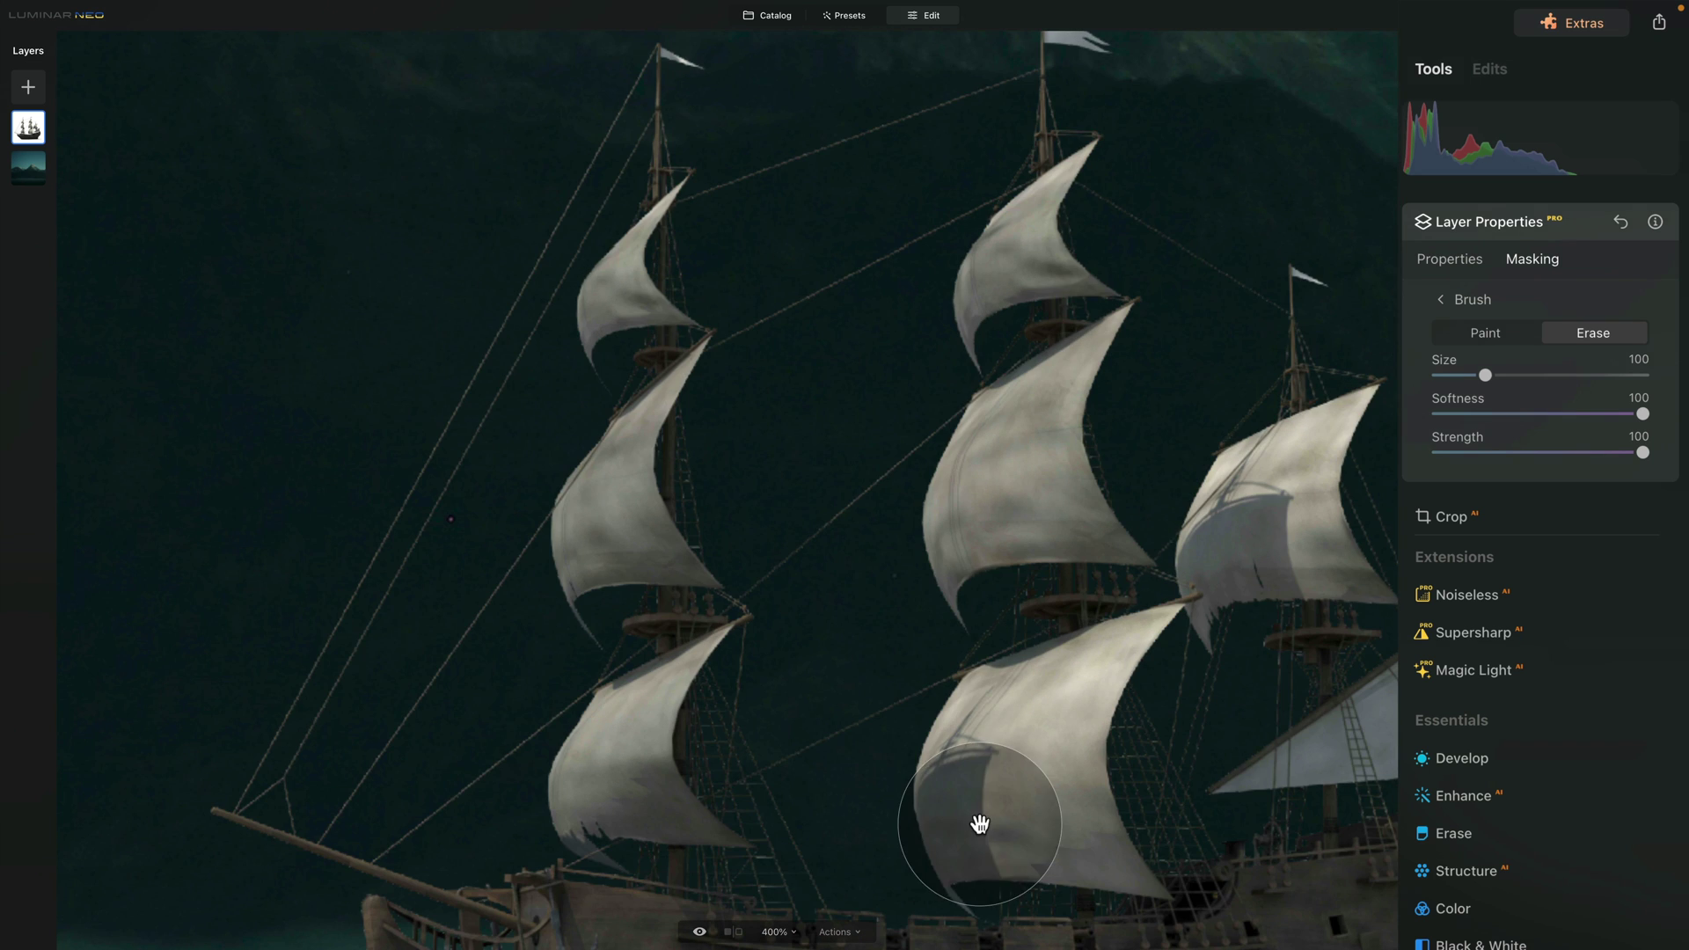
left_click_drag(980, 821, 846, 376)
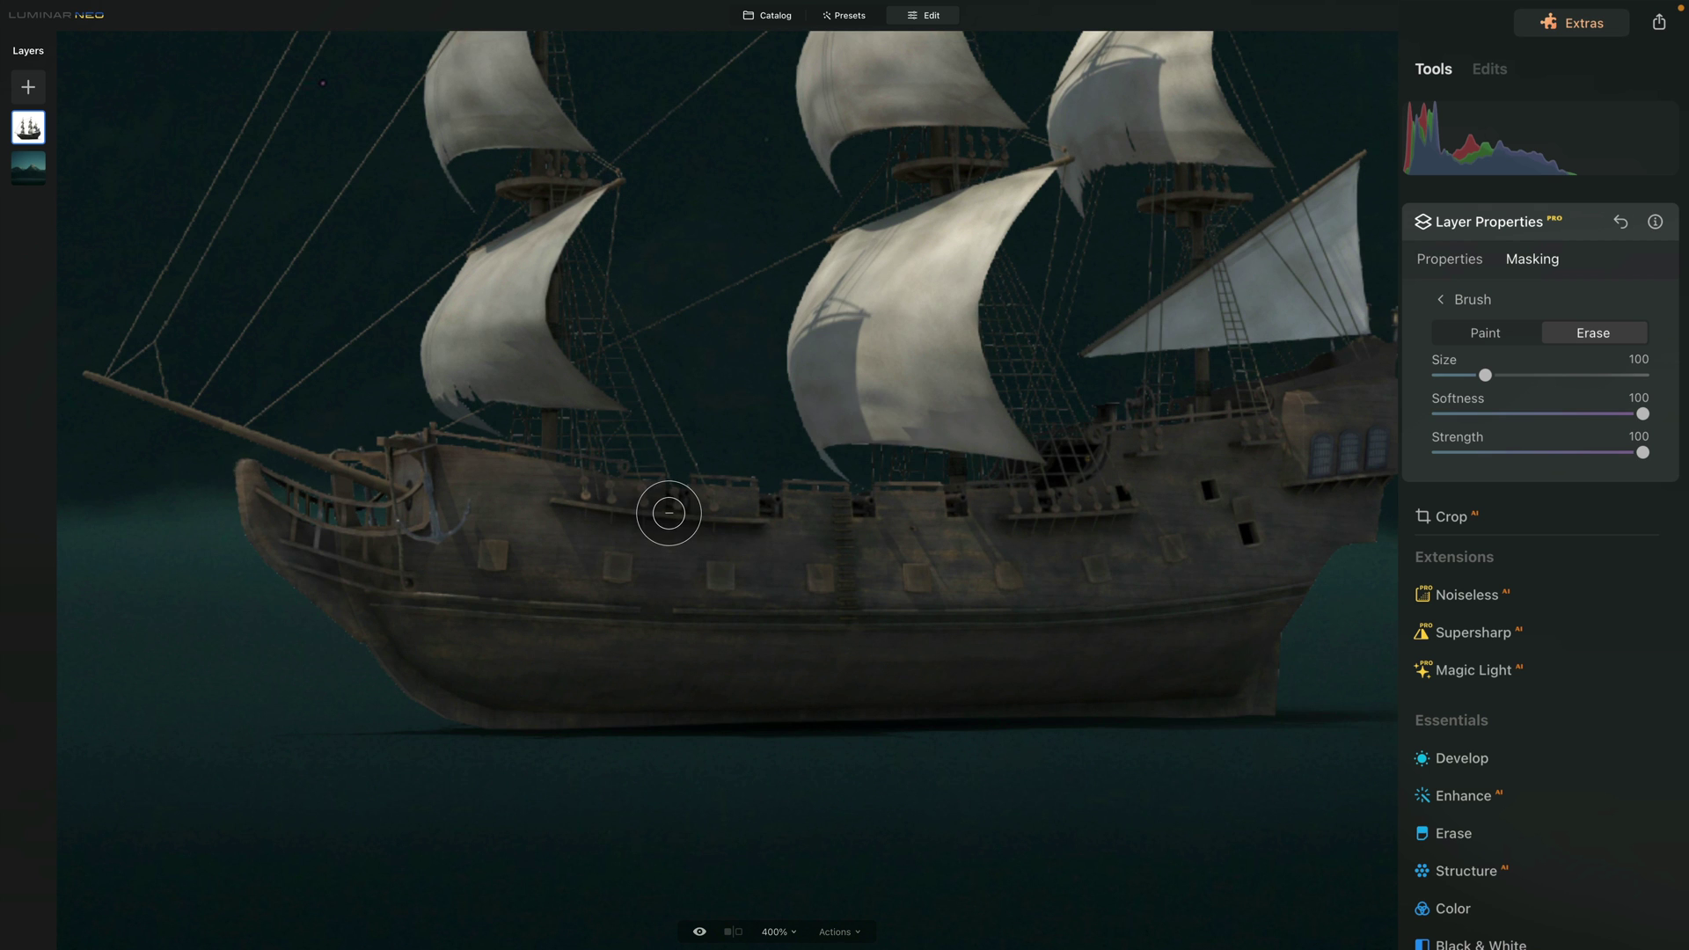
left_click_drag(671, 513, 684, 481)
scroll(750, 666, "down", 2)
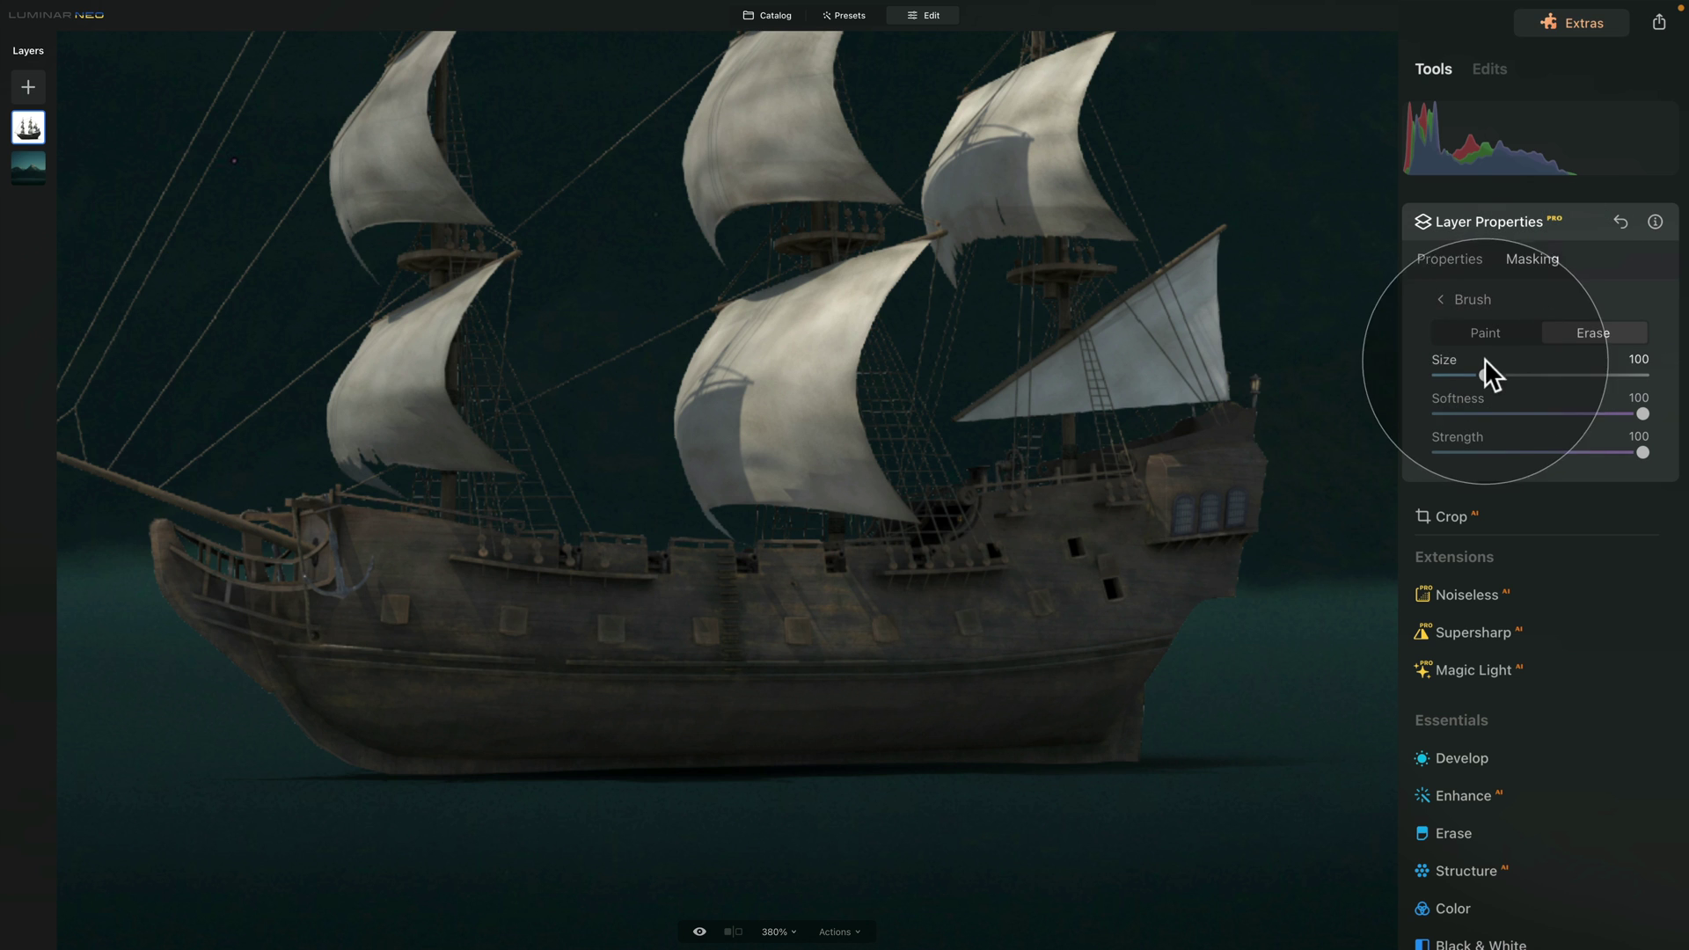
left_click_drag(1485, 376, 1519, 376)
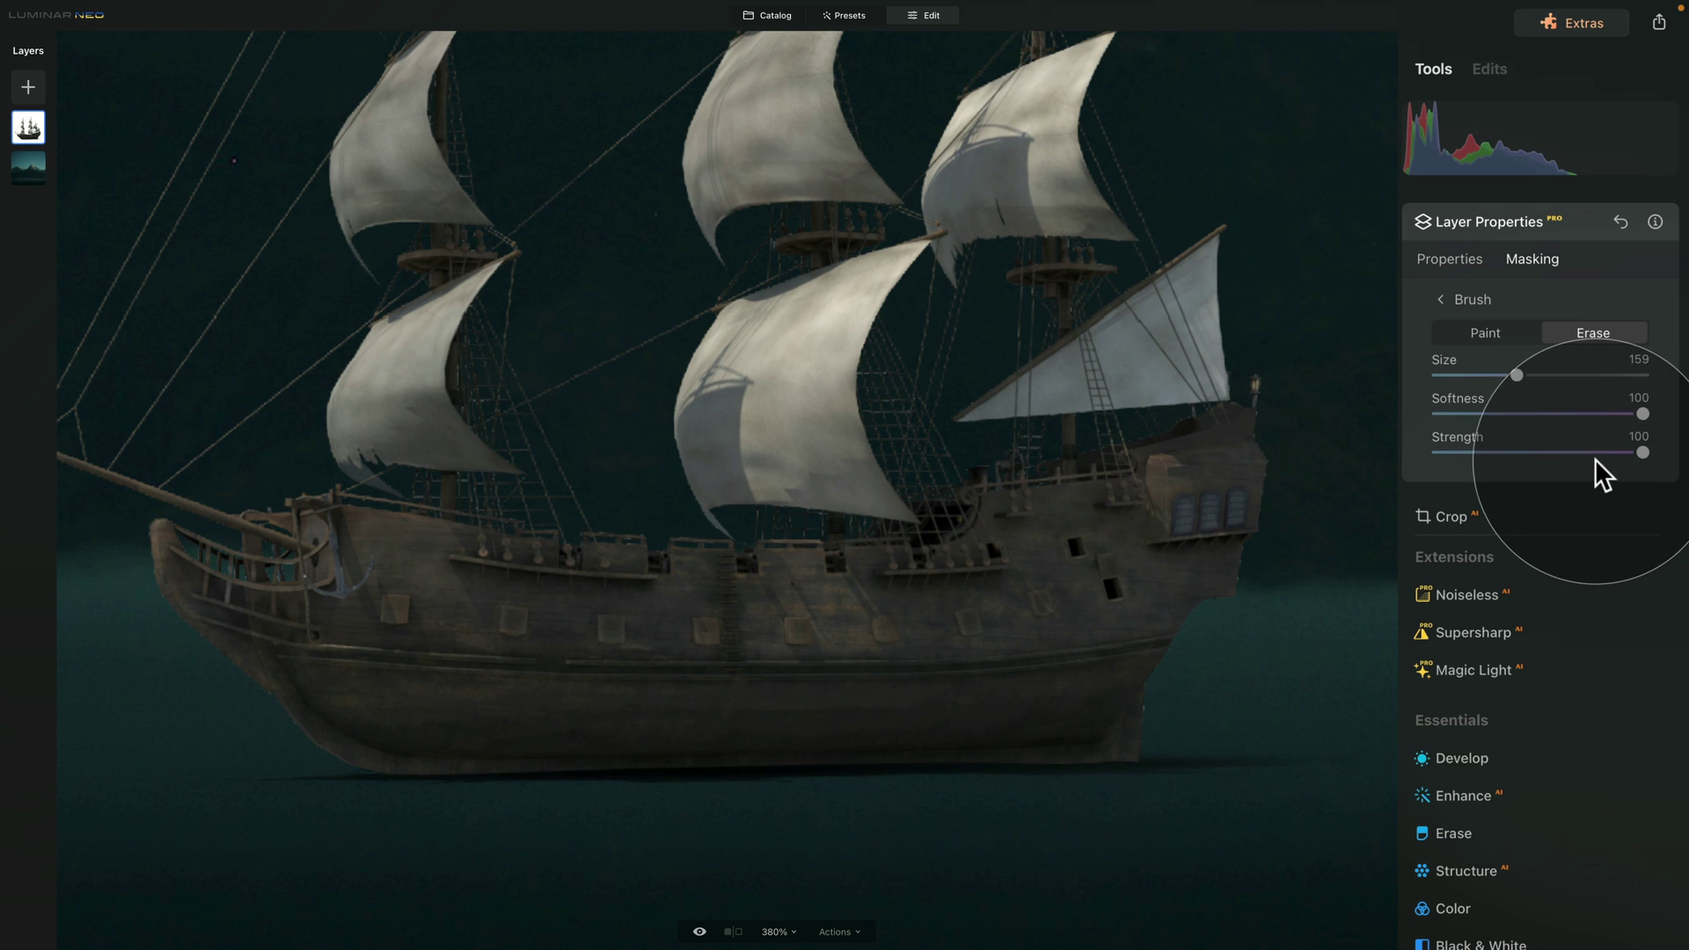
left_click_drag(1575, 452, 1583, 453)
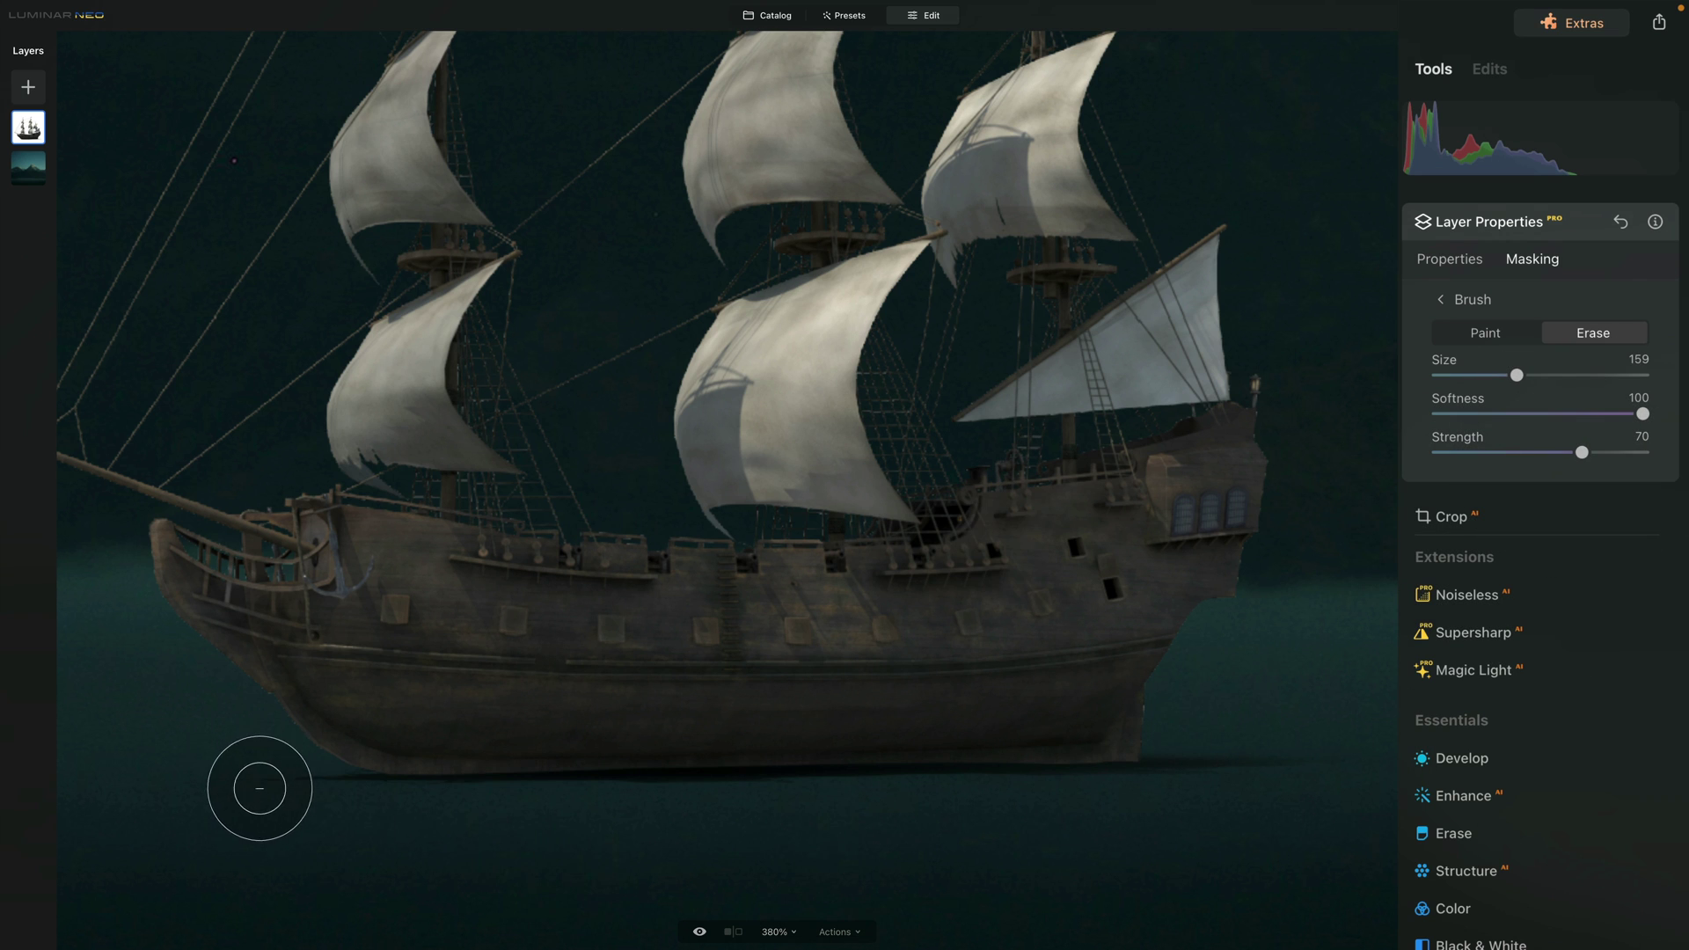
- Erase the lower band of the ship's hull so it fades into the water
mouse_move(244, 786)
left_mouse_down()
mouse_move(523, 790)
mouse_move(485, 789)
left_mouse_up()
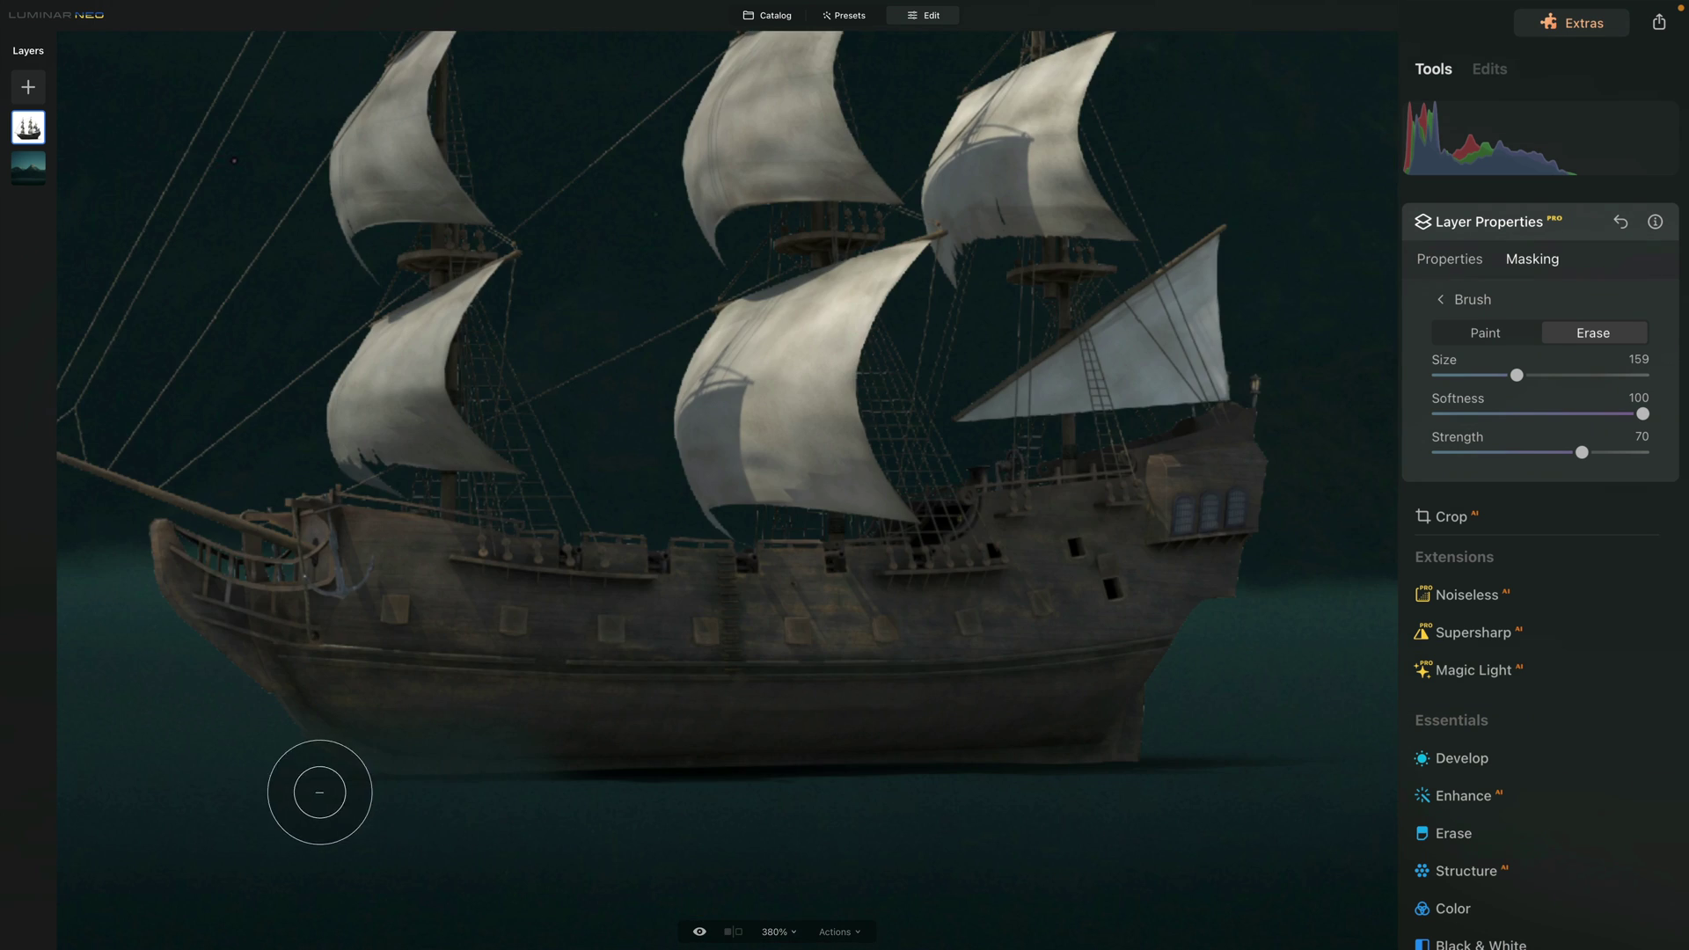
mouse_move(320, 793)
left_mouse_down()
mouse_move(1245, 788)
mouse_move(762, 810)
mouse_move(204, 799)
mouse_move(1214, 797)
mouse_move(1209, 830)
left_mouse_up()
key("bracketleft")
key("bracketleft")
key("bracketleft")
key("bracketleft")
key("bracketleft")
left_click_drag(1244, 771, 1075, 765)
mouse_move(453, 767)
left_mouse_down()
mouse_move(348, 801)
mouse_move(295, 743)
left_mouse_up()
left_click_drag(1183, 781, 1160, 748)
mouse_move(164, 813)
left_mouse_down()
mouse_move(162, 795)
mouse_move(404, 844)
mouse_move(1319, 819)
mouse_move(1117, 816)
left_mouse_up()
key("ctrl+0")
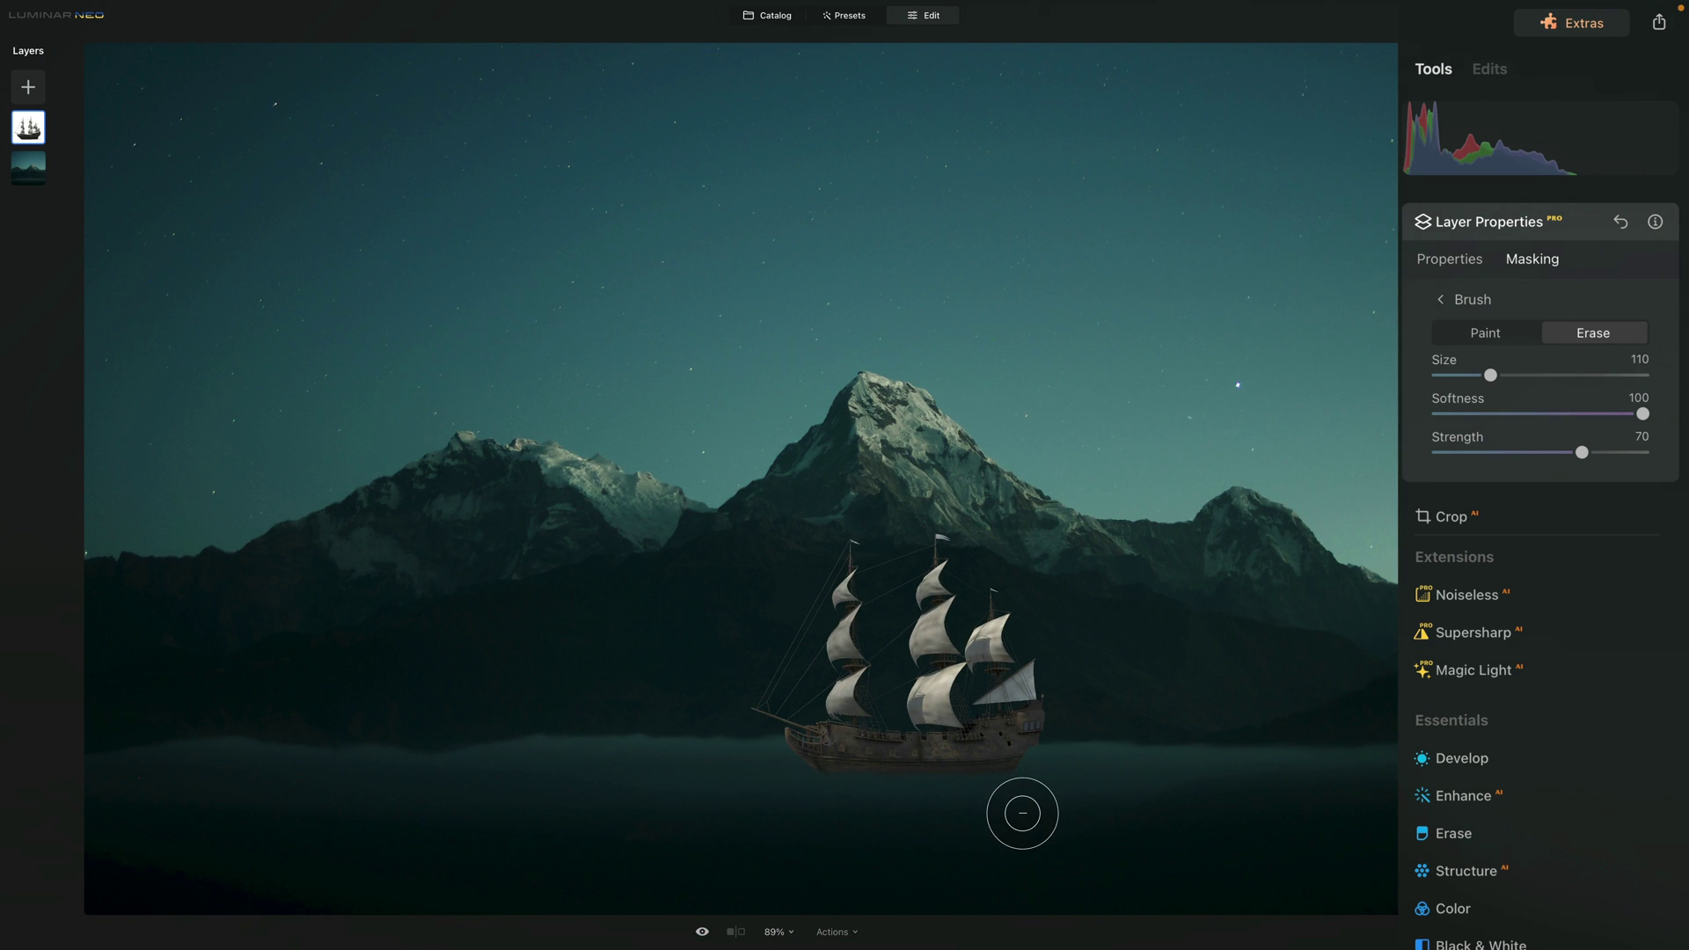
- Blend the hull near the bow into the water, then return to layer properties
scroll(979, 830, "up", 5)
left_click_drag(698, 735, 1093, 724)
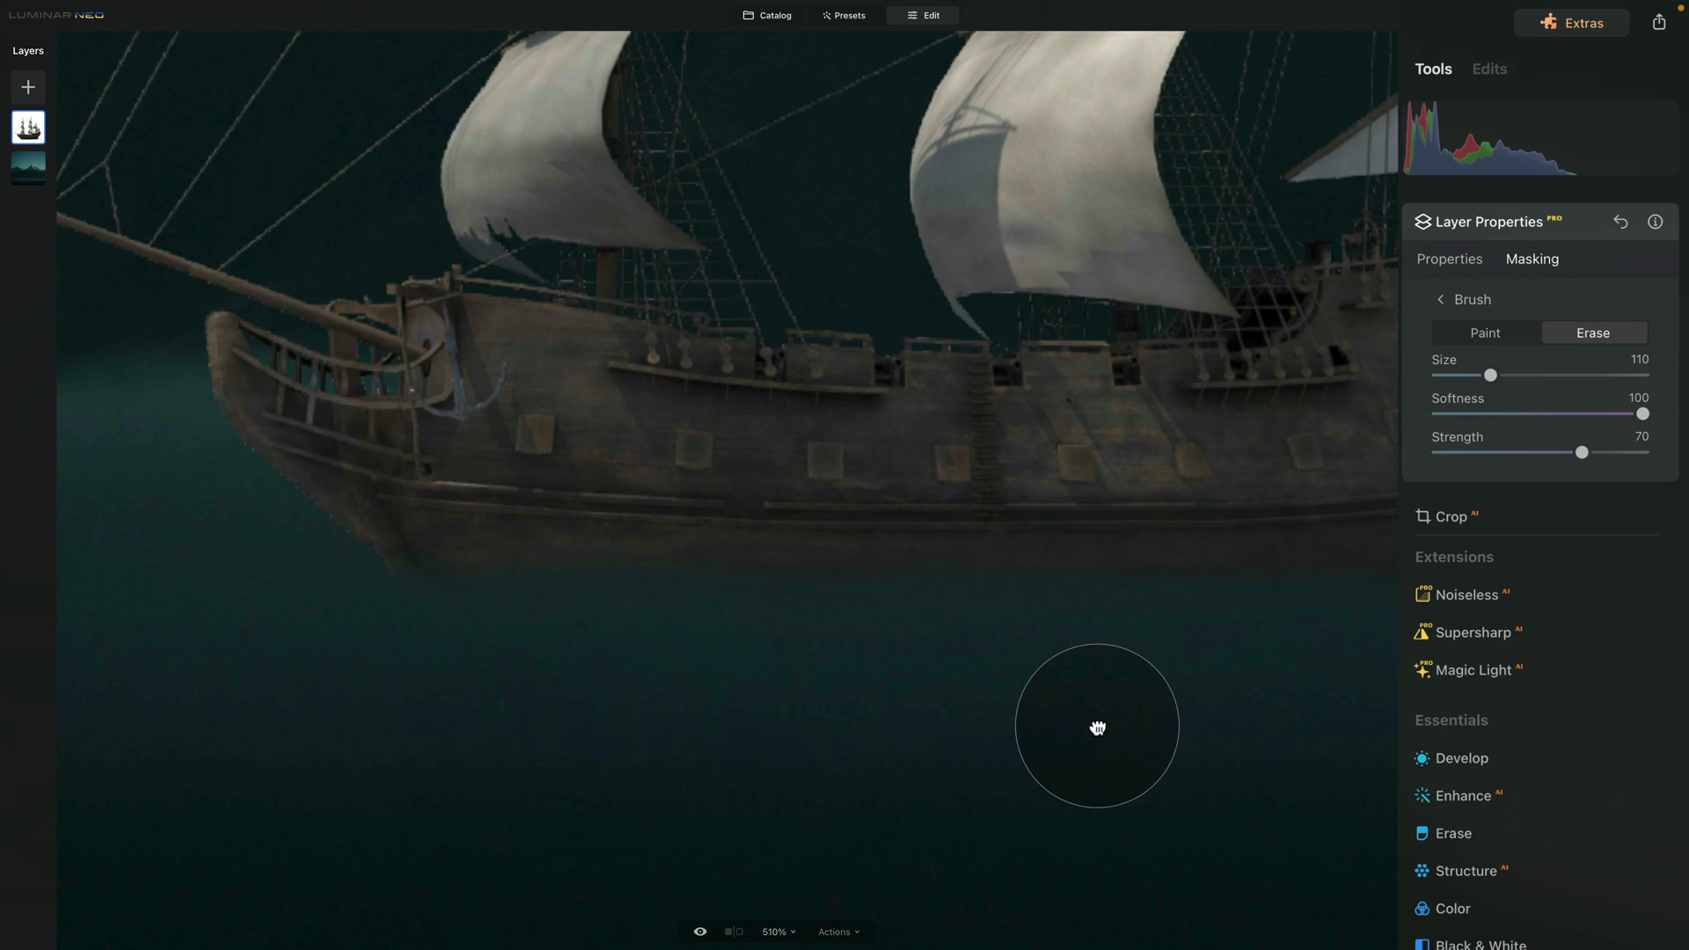
mouse_move(375, 591)
left_mouse_down()
mouse_move(362, 589)
mouse_move(433, 623)
left_mouse_up()
mouse_move(1038, 654)
left_mouse_down()
mouse_move(1018, 698)
mouse_move(599, 558)
mouse_move(637, 520)
mouse_move(655, 553)
left_mouse_up()
key("ctrl+0")
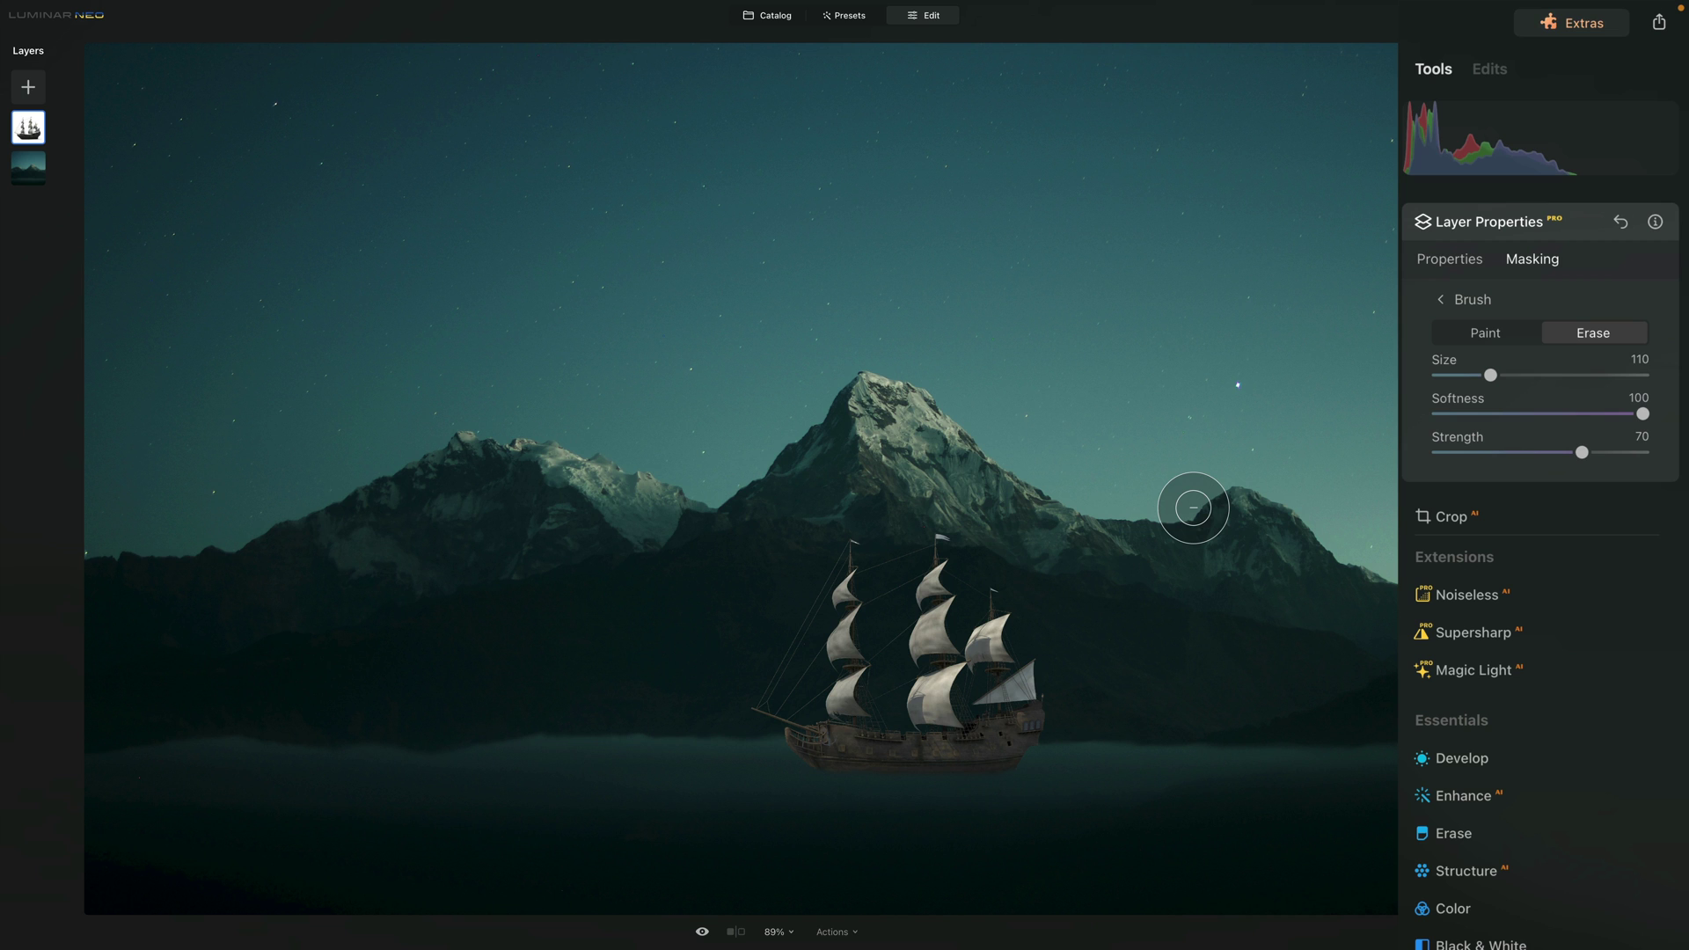
left_click(1455, 255)
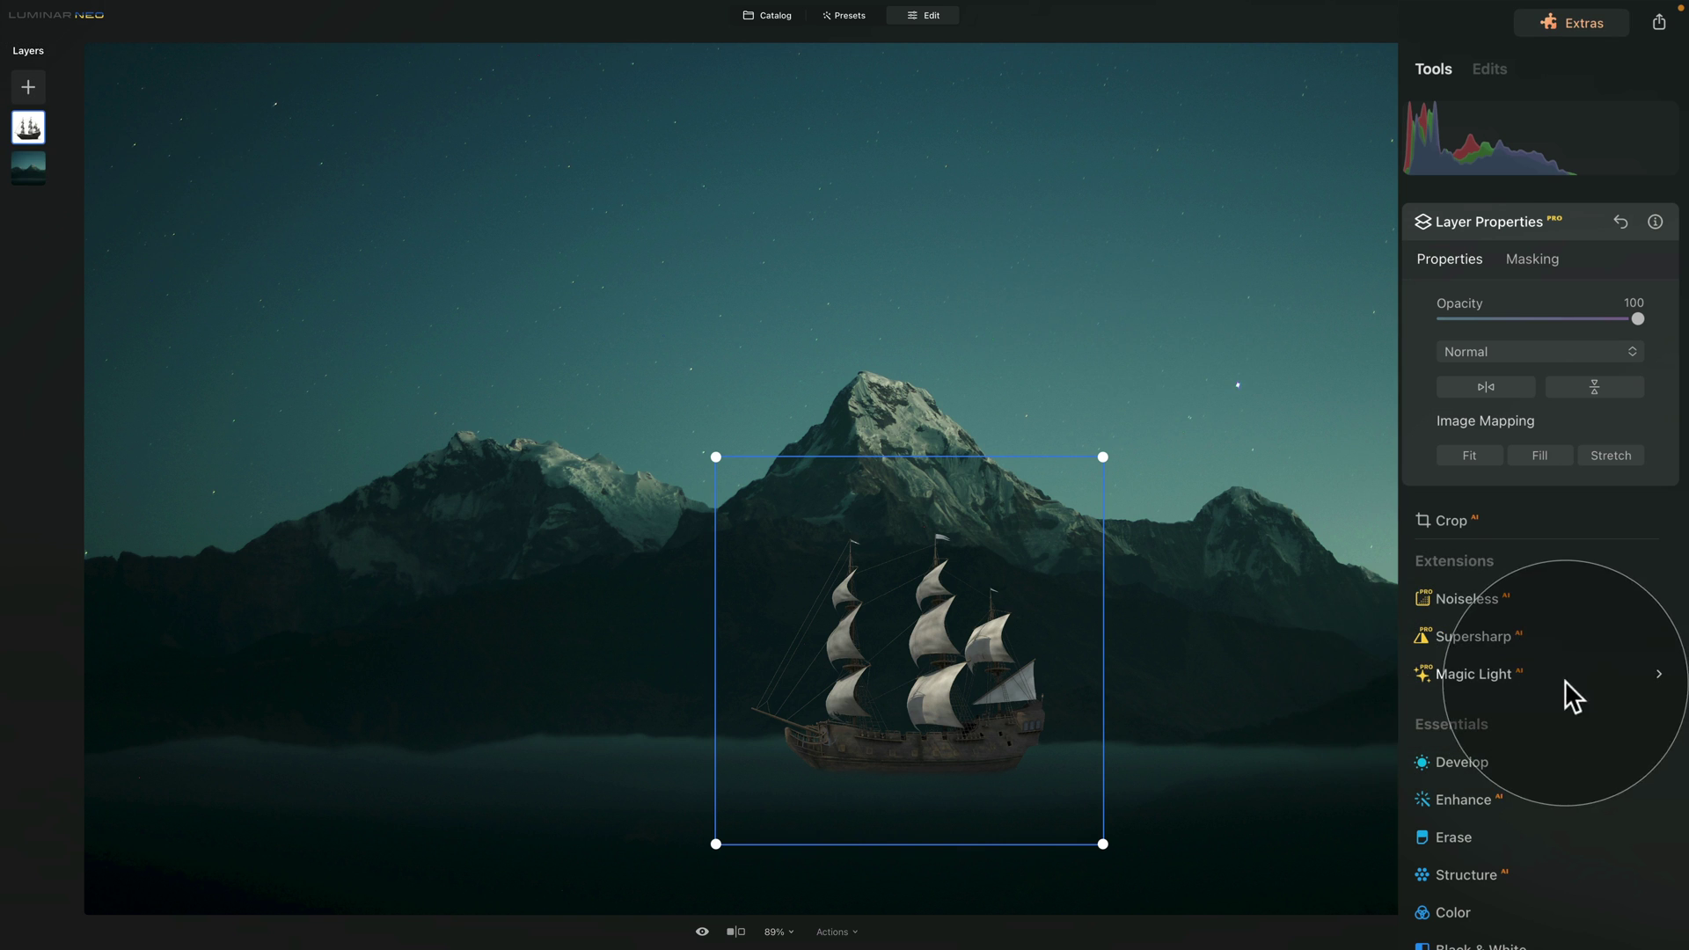
- Darken the ship layer to −2.52 exposure in Develop
scroll(1564, 691, "down", 1)
scroll(1547, 684, "down", 1)
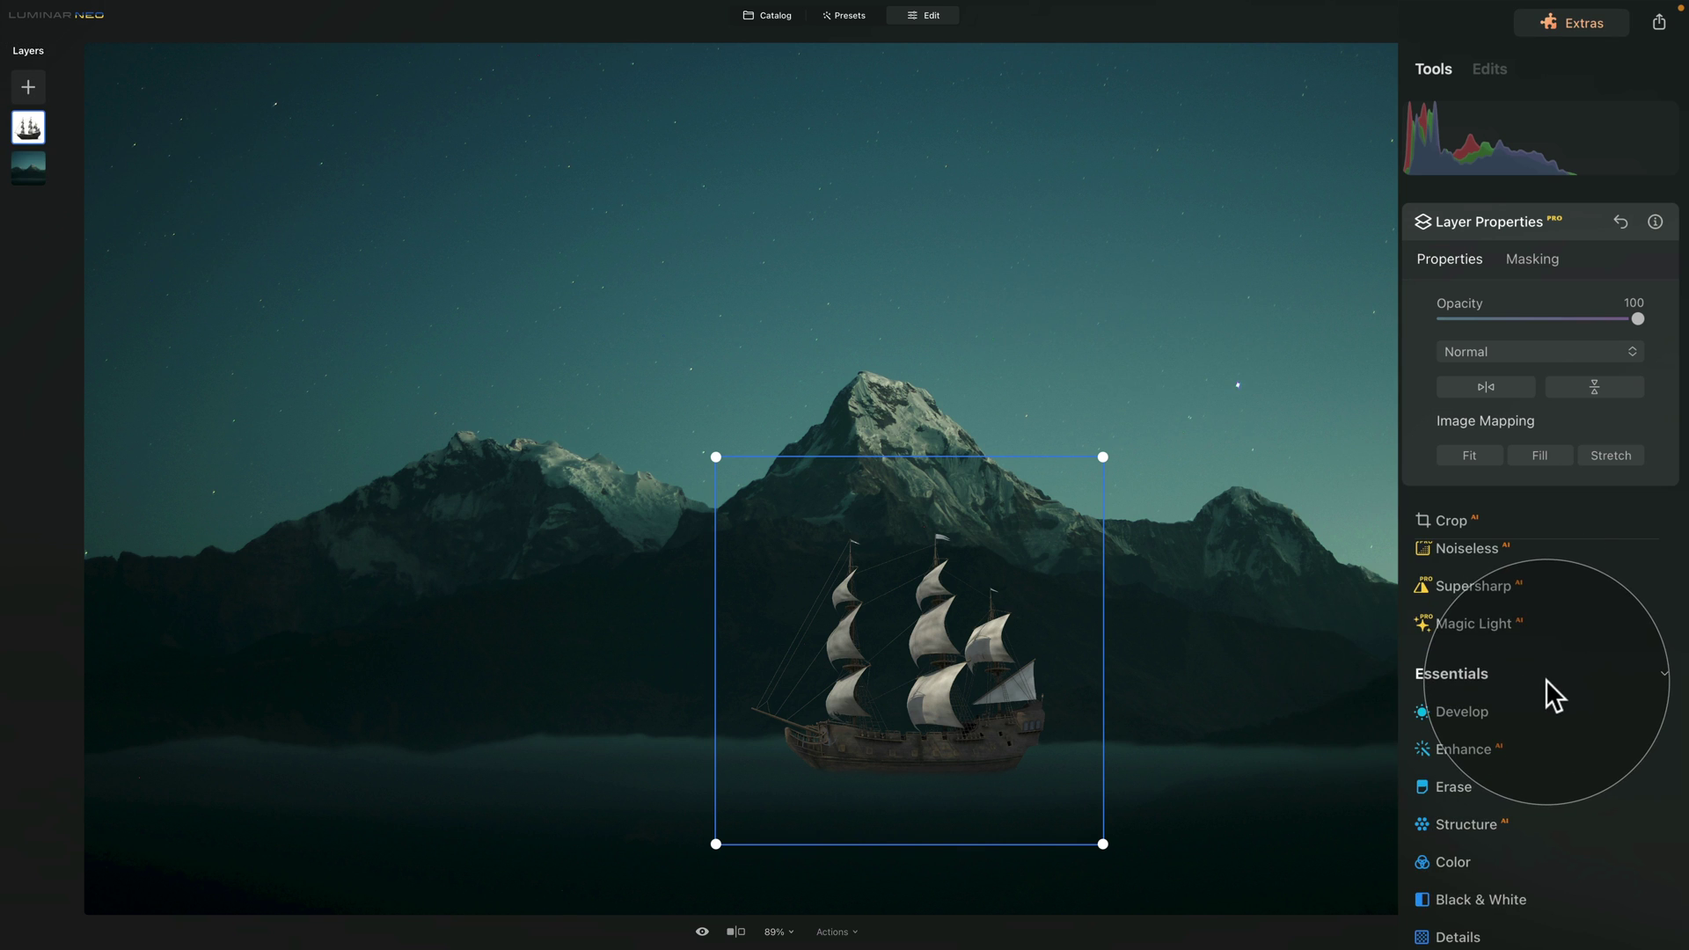
left_click(1484, 713)
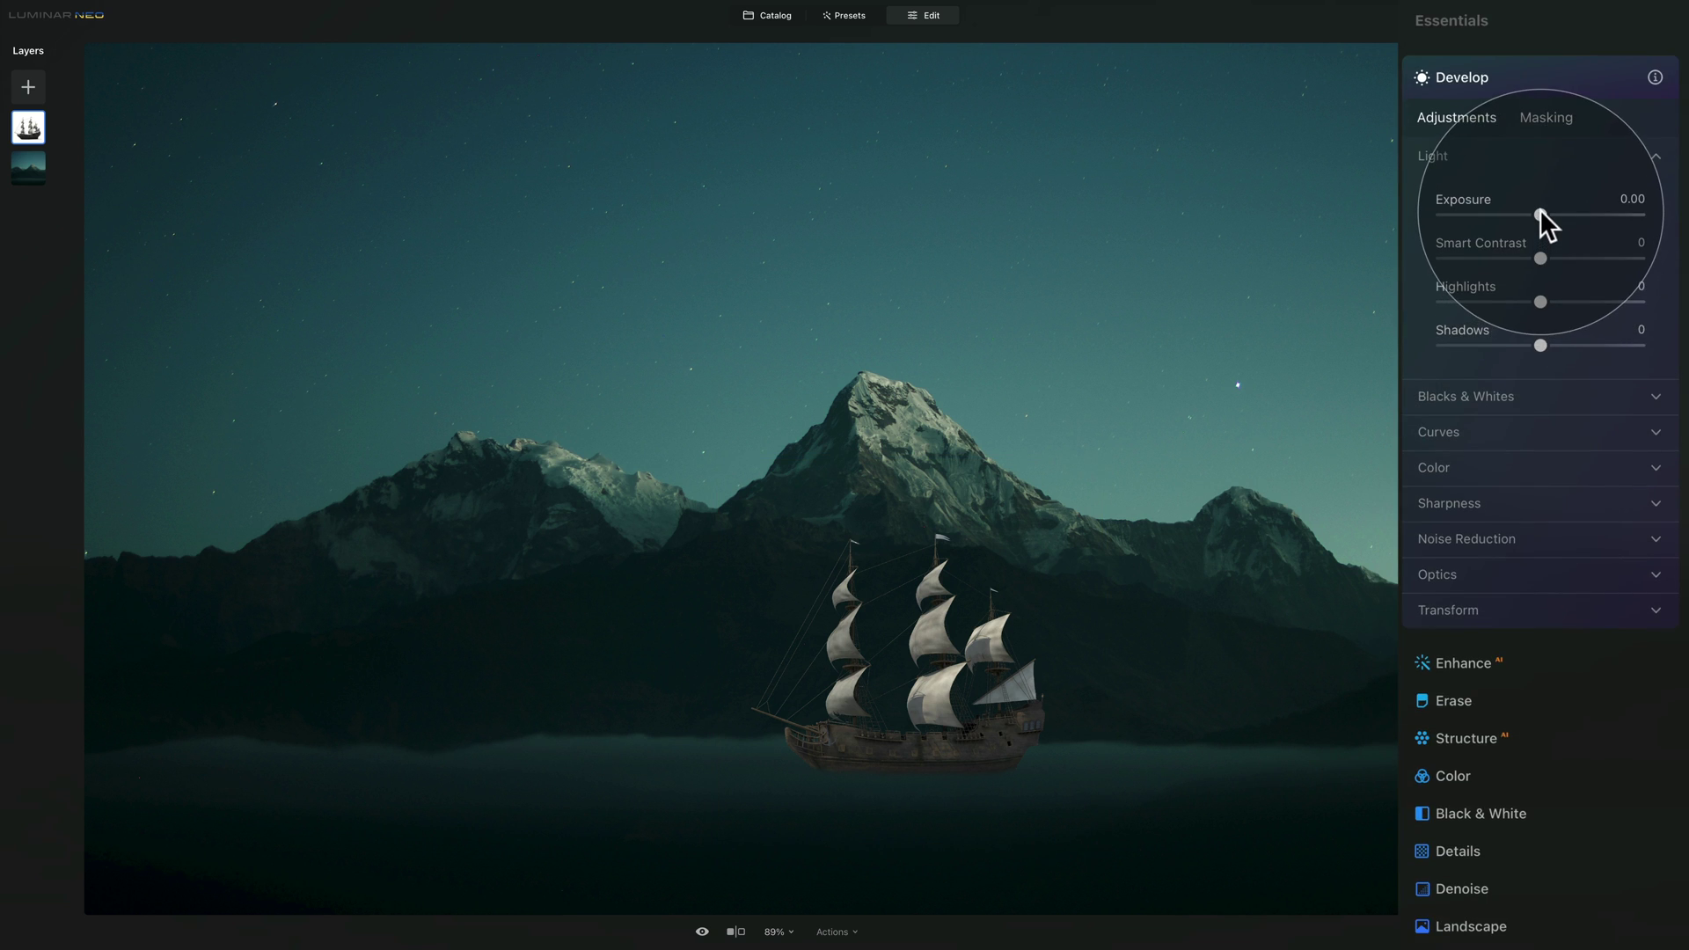
left_click_drag(1540, 208, 1489, 215)
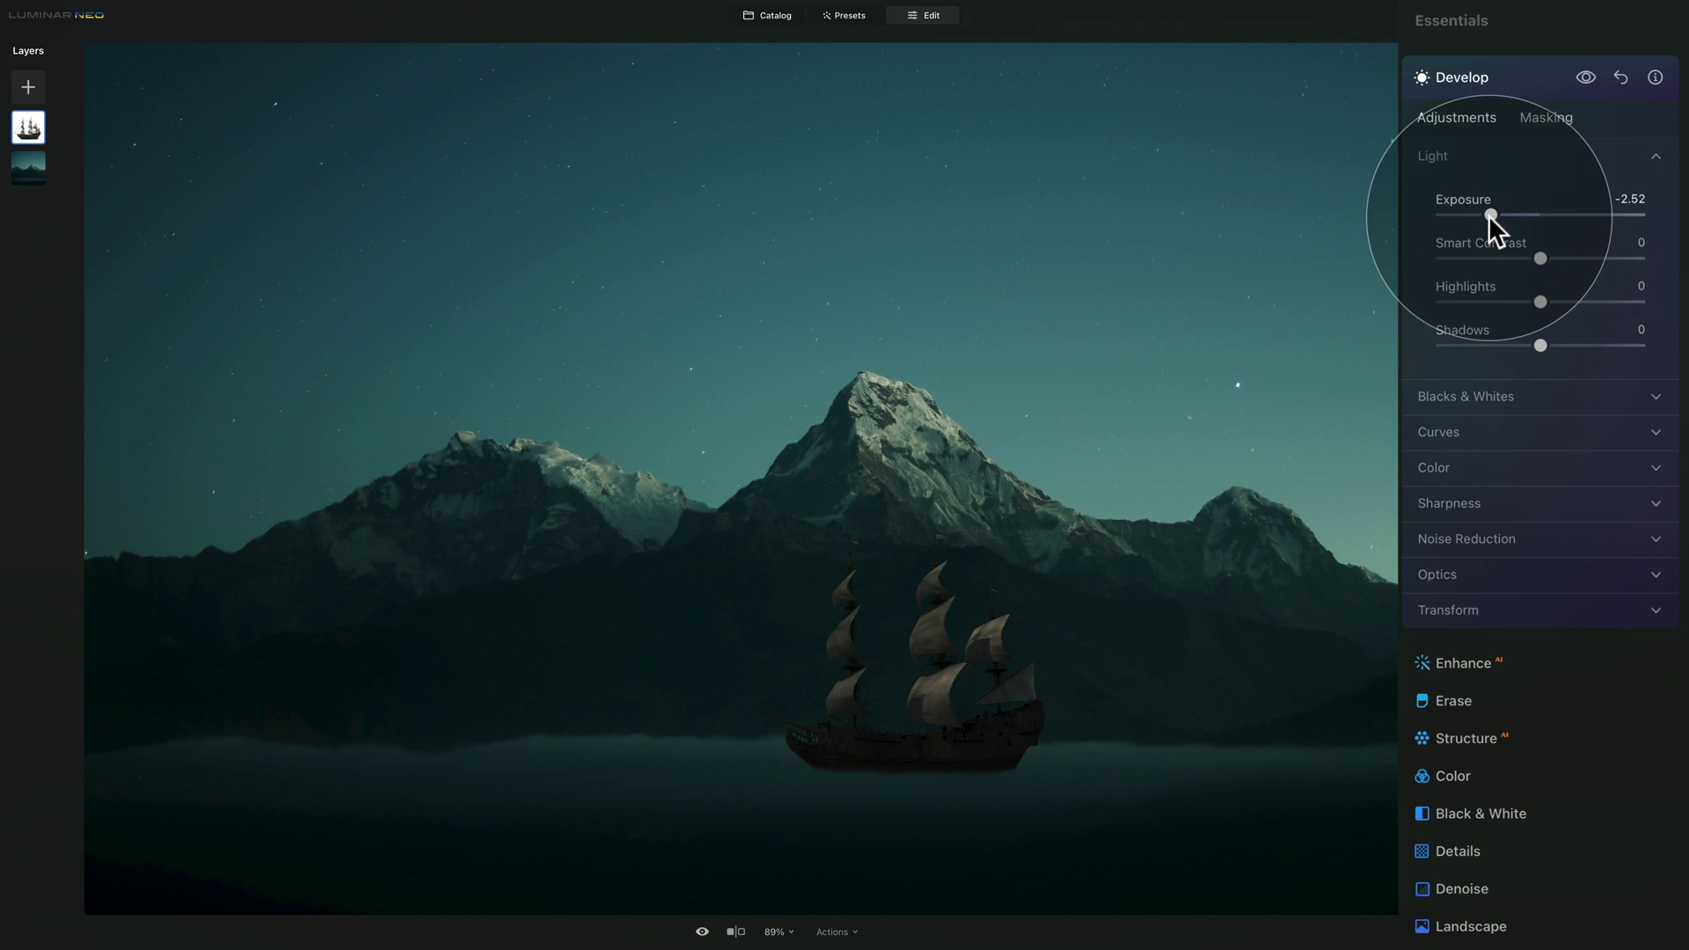
- Cool the ship with Temperature −35 and Tint −16, comparing against the unedited look
left_click(1488, 473)
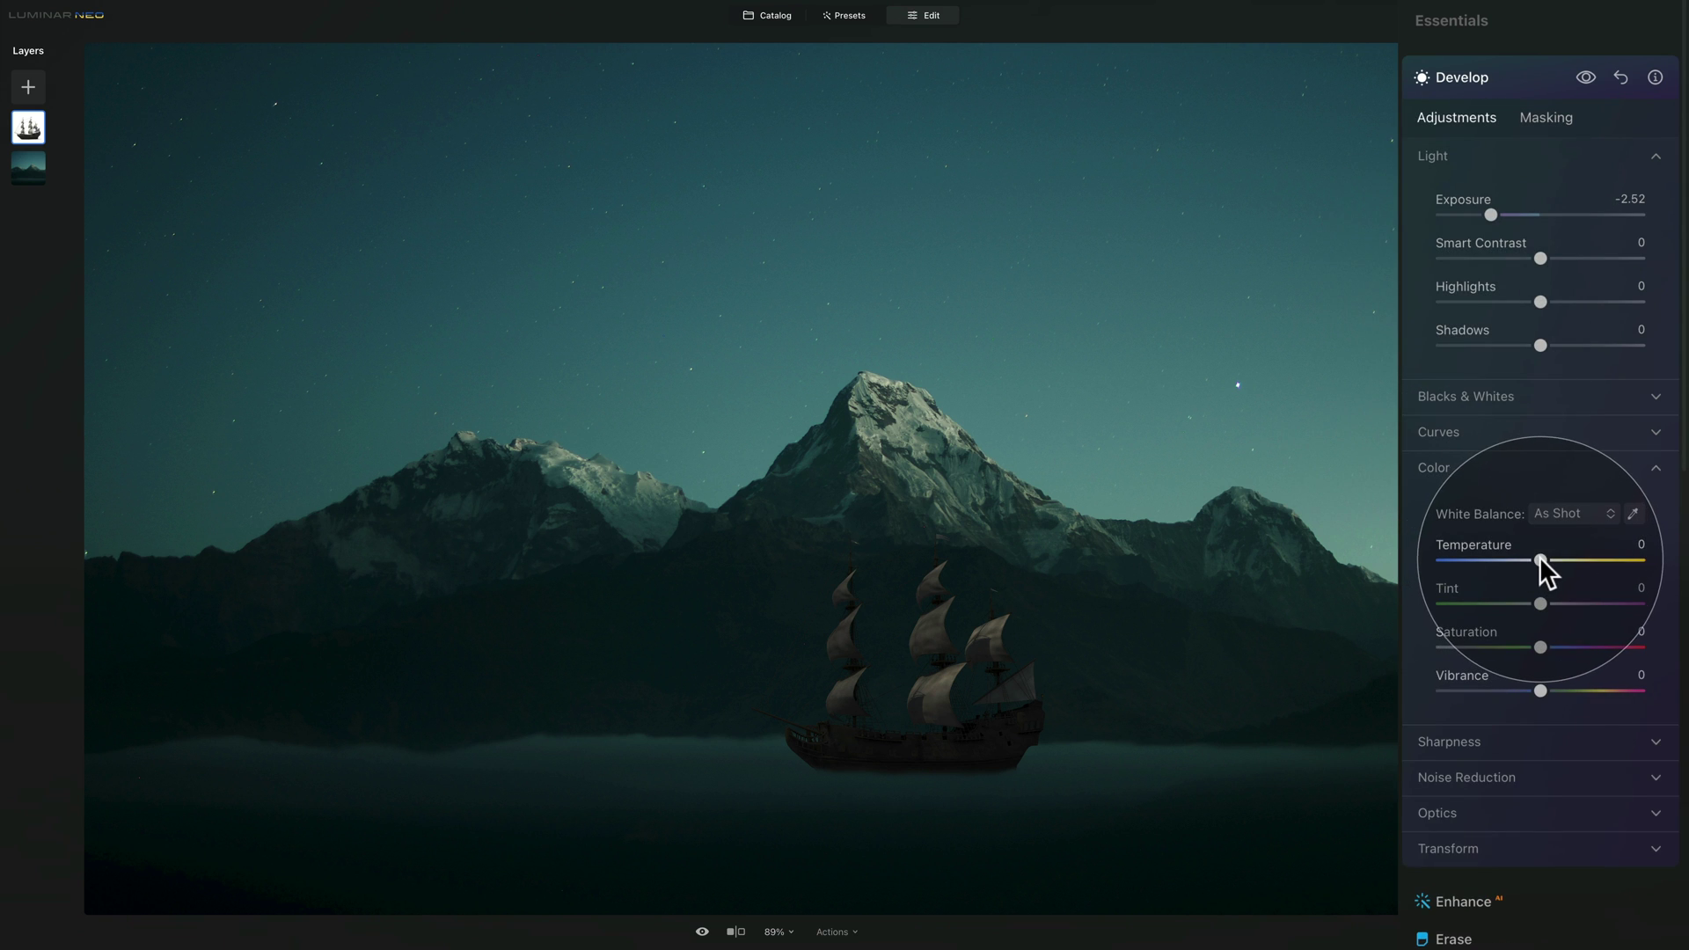
left_click_drag(1541, 556, 1523, 603)
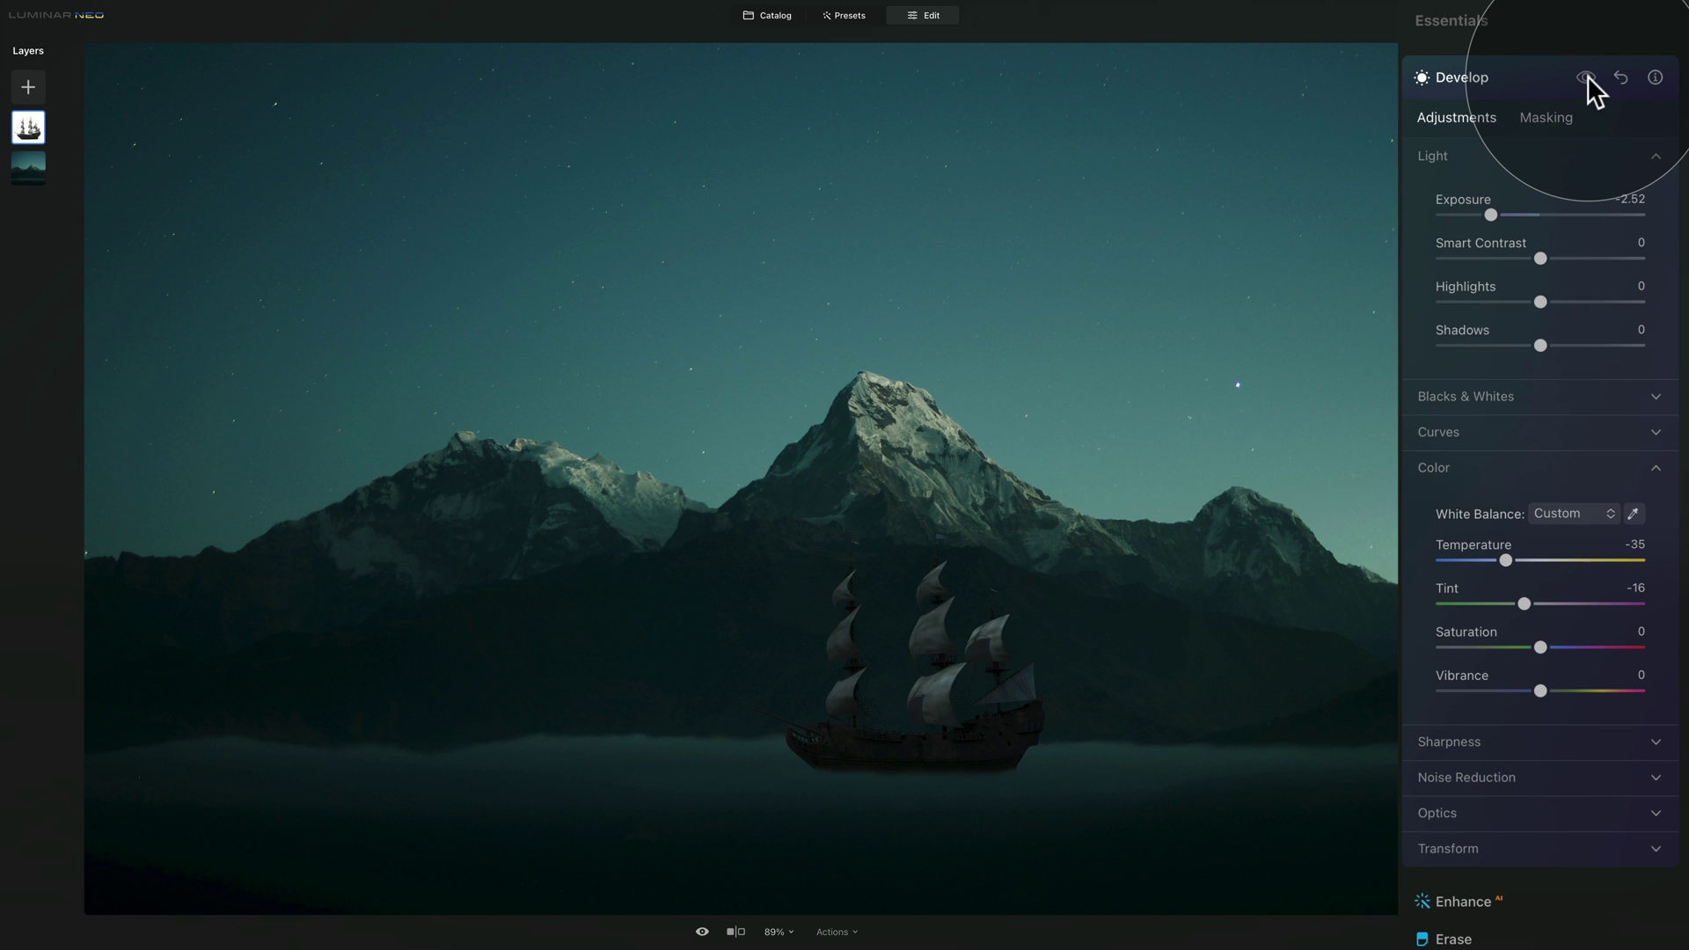
left_click_drag(1587, 75, 1587, 78)
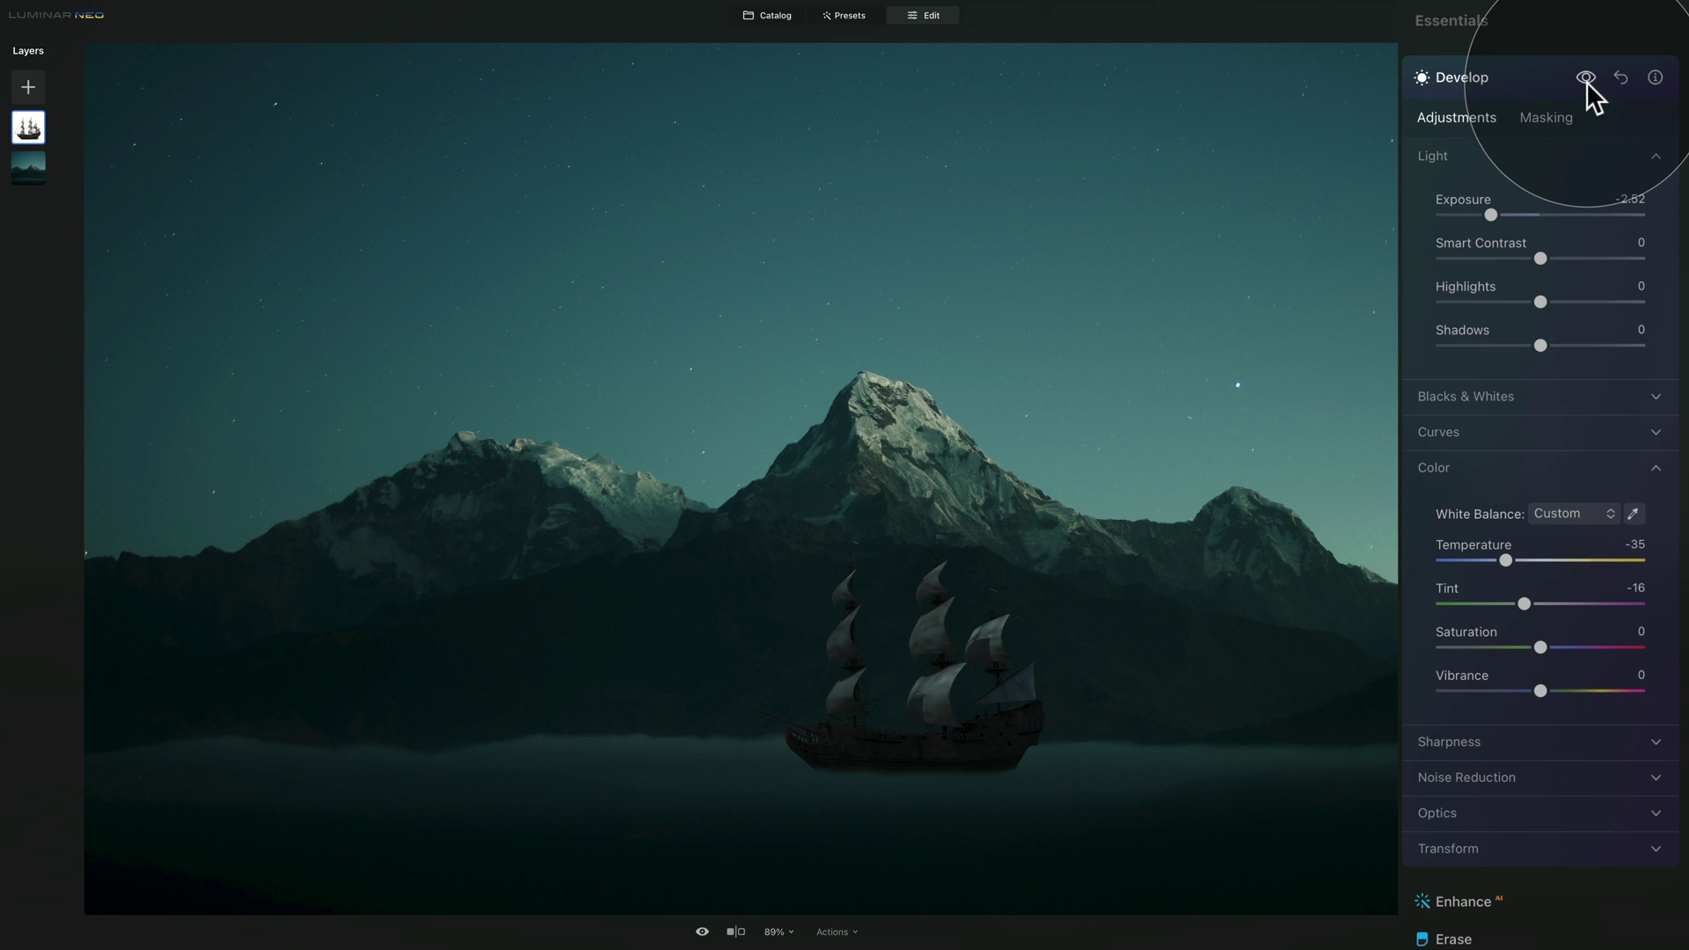
left_click(1524, 77)
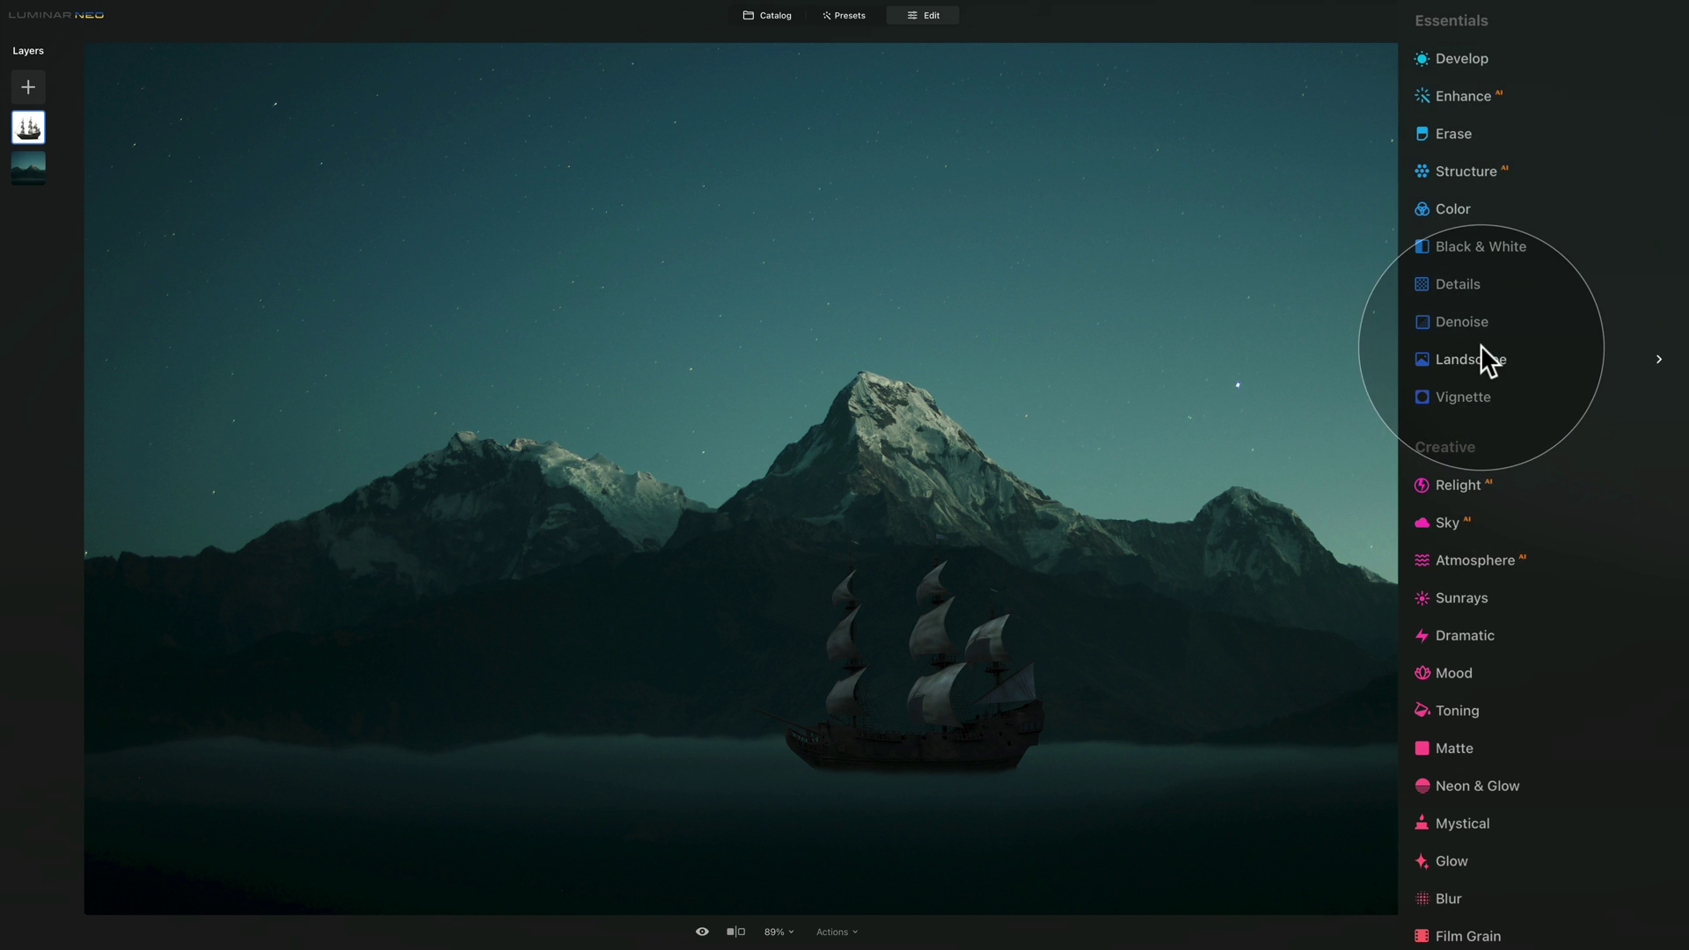
scroll(1480, 345, "up", 5)
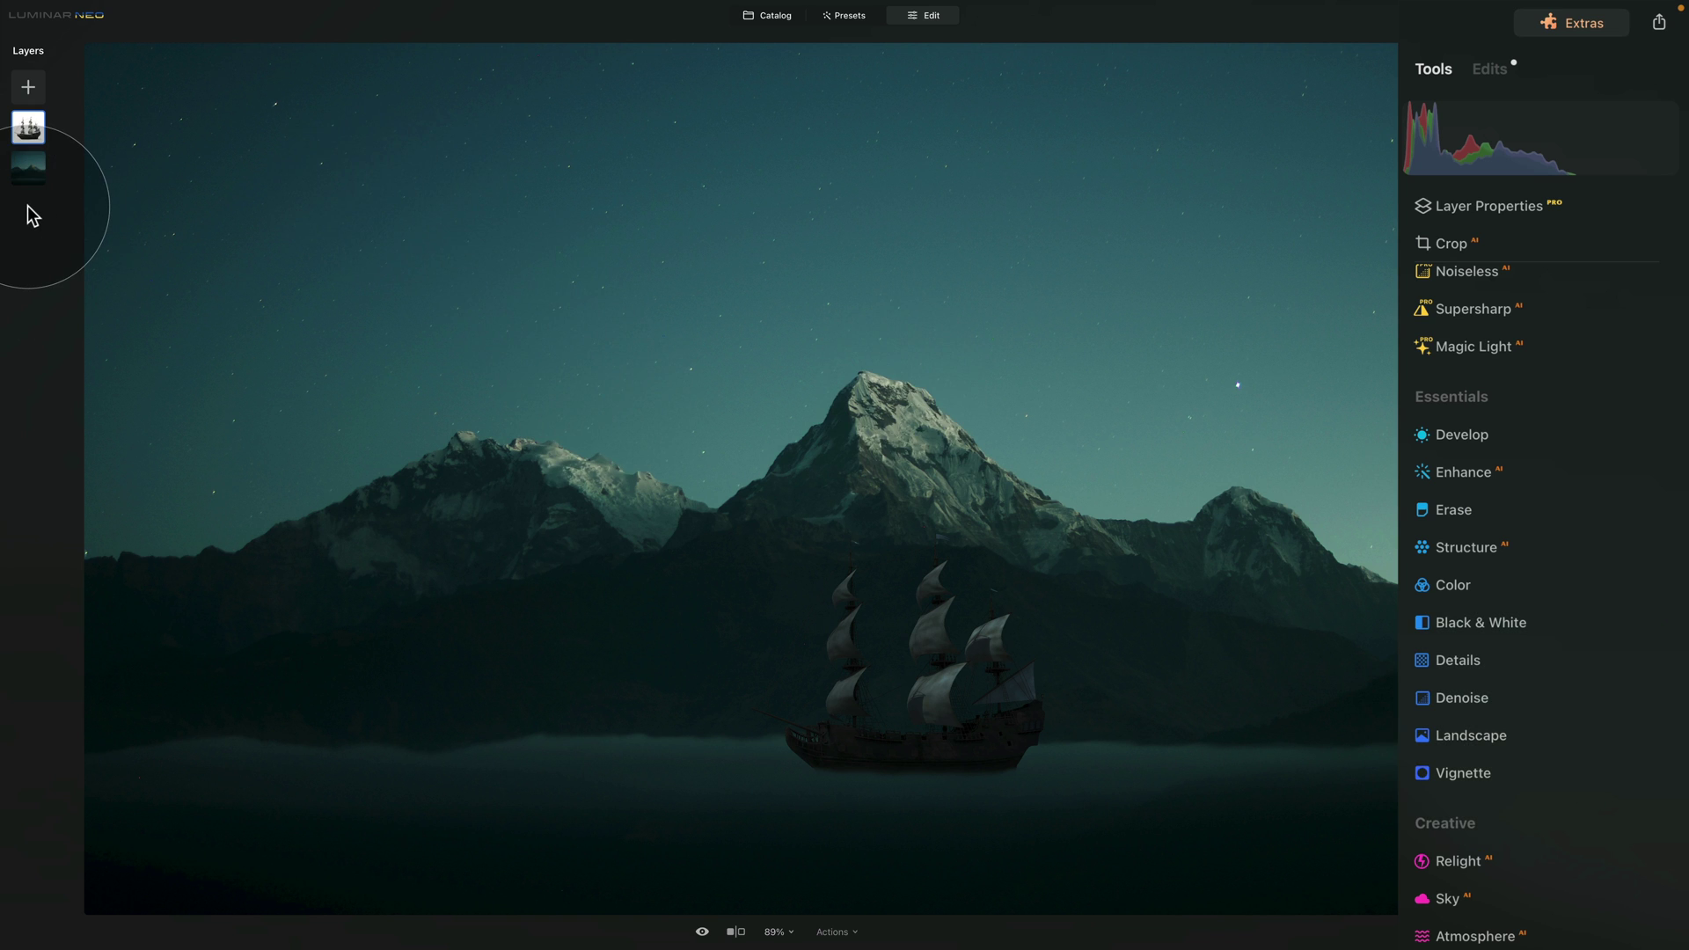
- Add the full-moon image from My Images as a new layer and fit it to the canvas
left_click(27, 88)
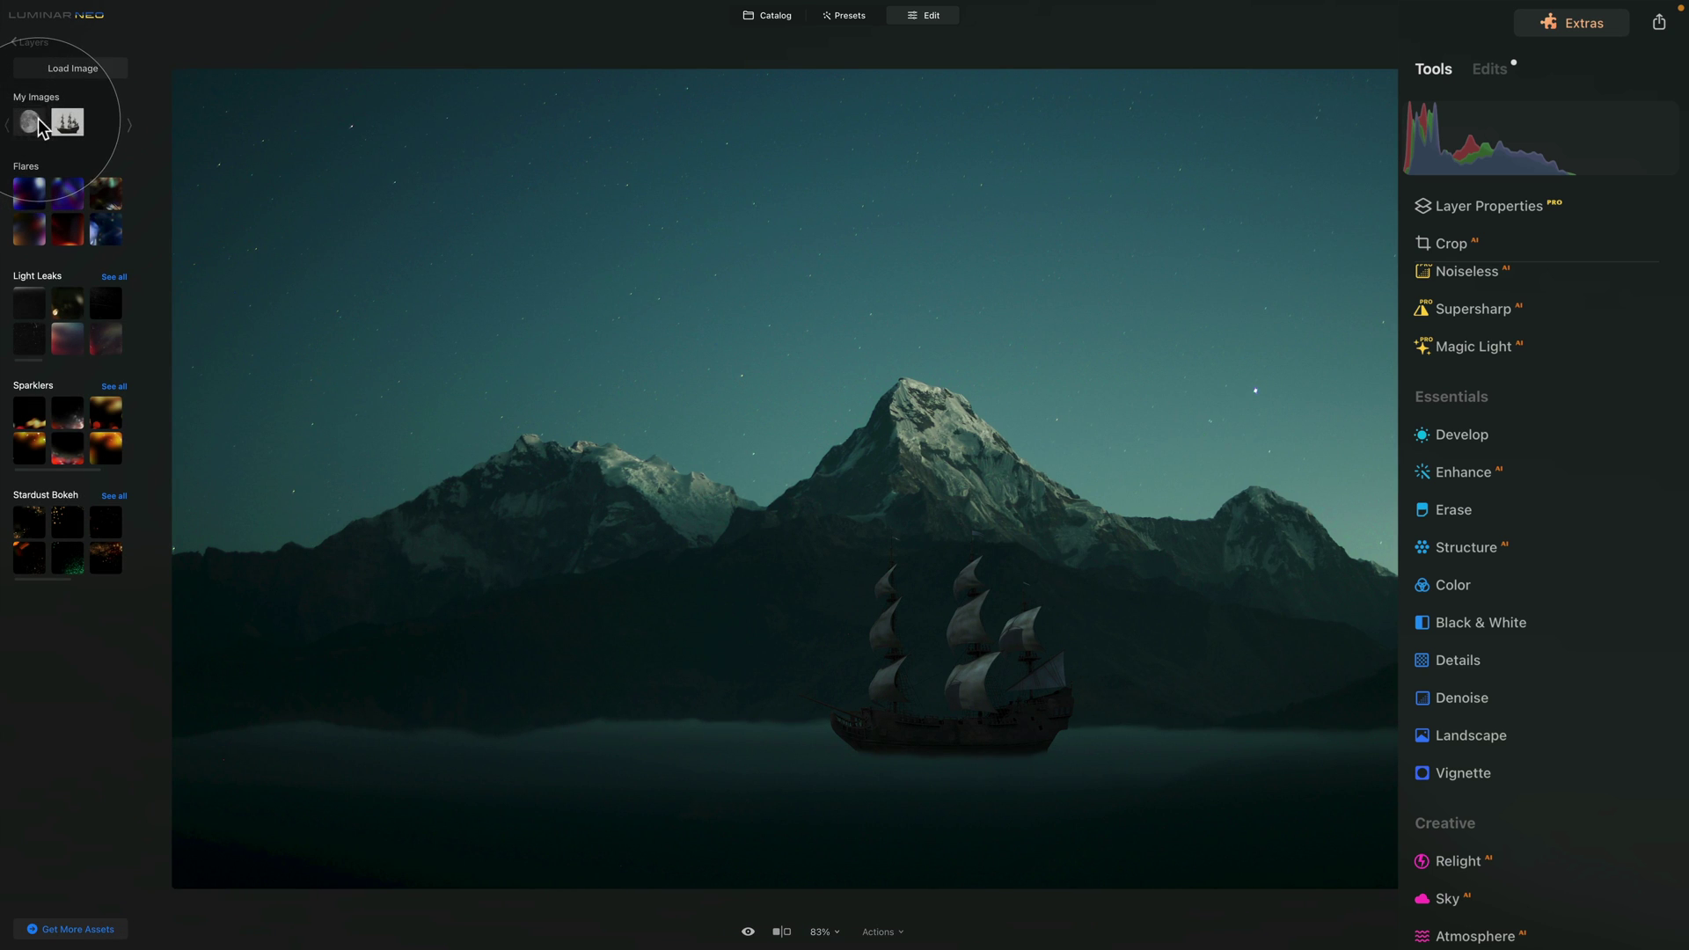
left_click(39, 118)
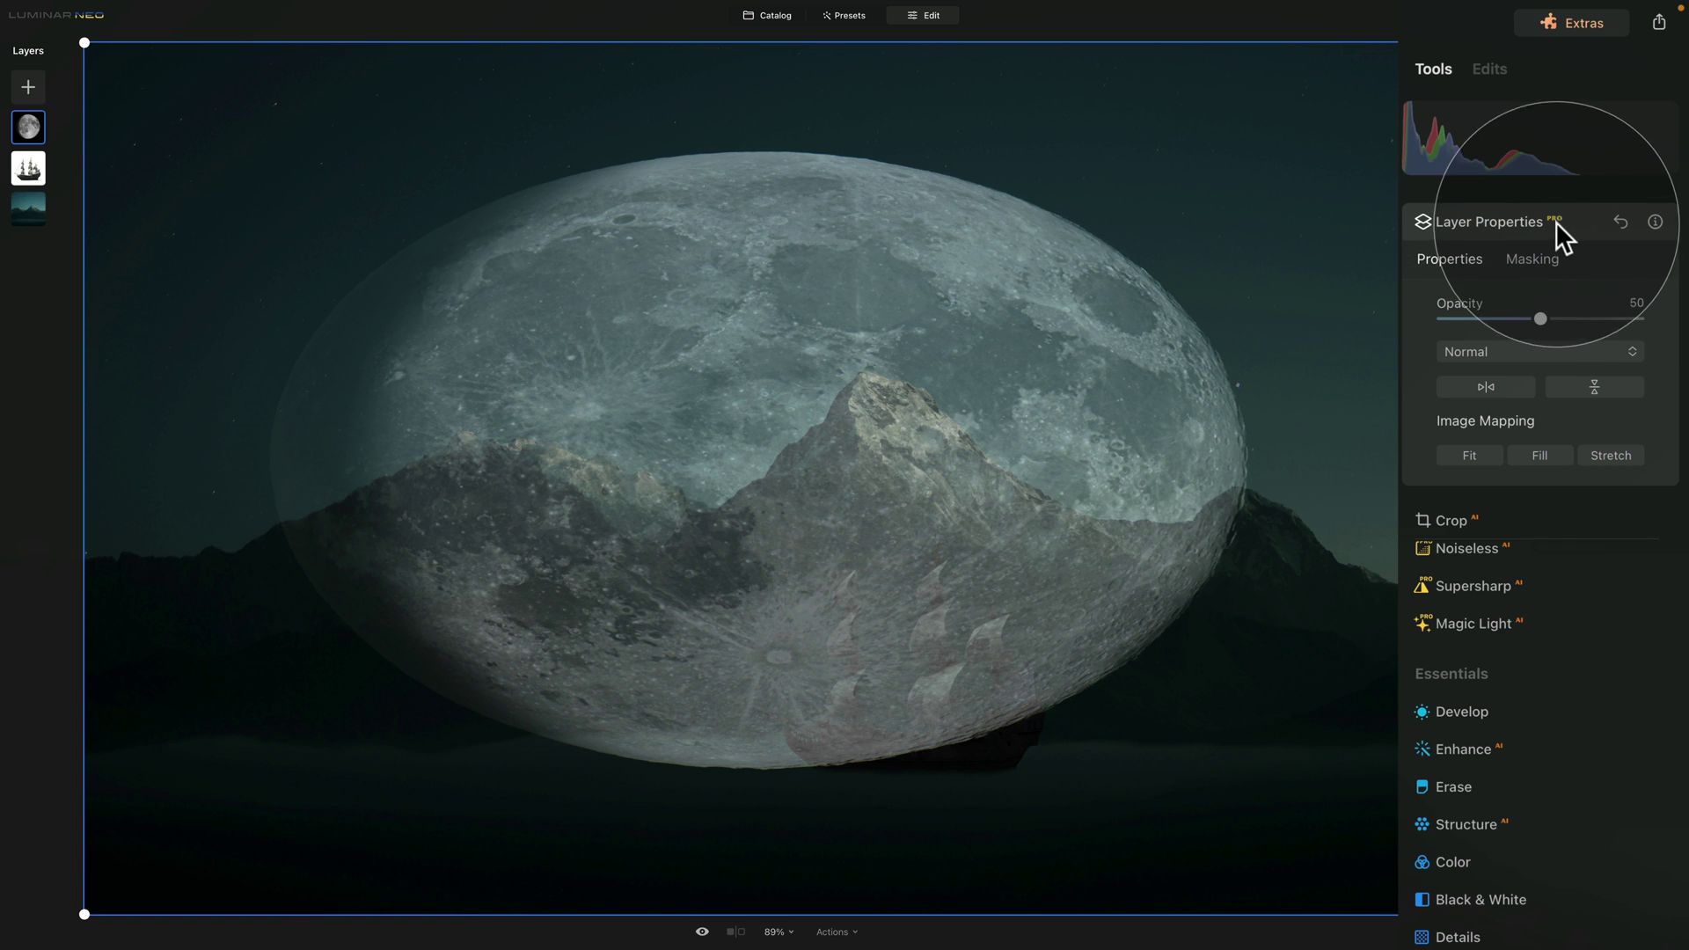
left_click(1464, 455)
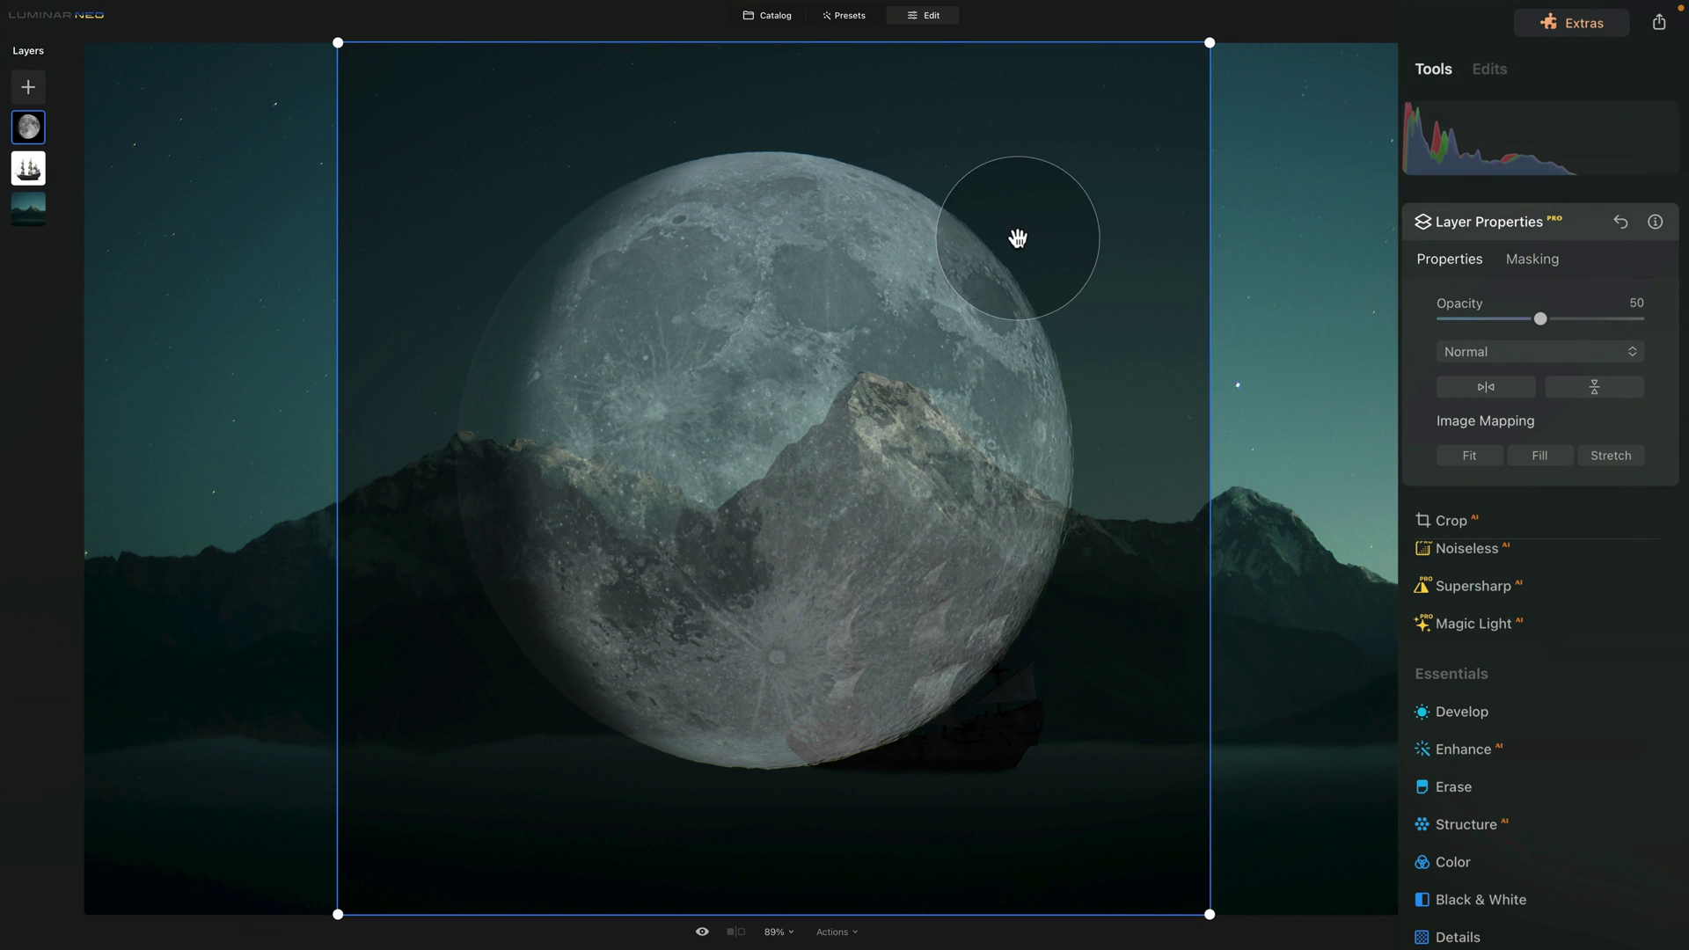
- Shrink the moon and position it in the sky just above the central peak
left_click_drag(1209, 42, 552, 661)
left_click_drag(469, 837, 857, 384)
left_click_drag(932, 251, 909, 273)
left_click_drag(857, 376, 856, 366)
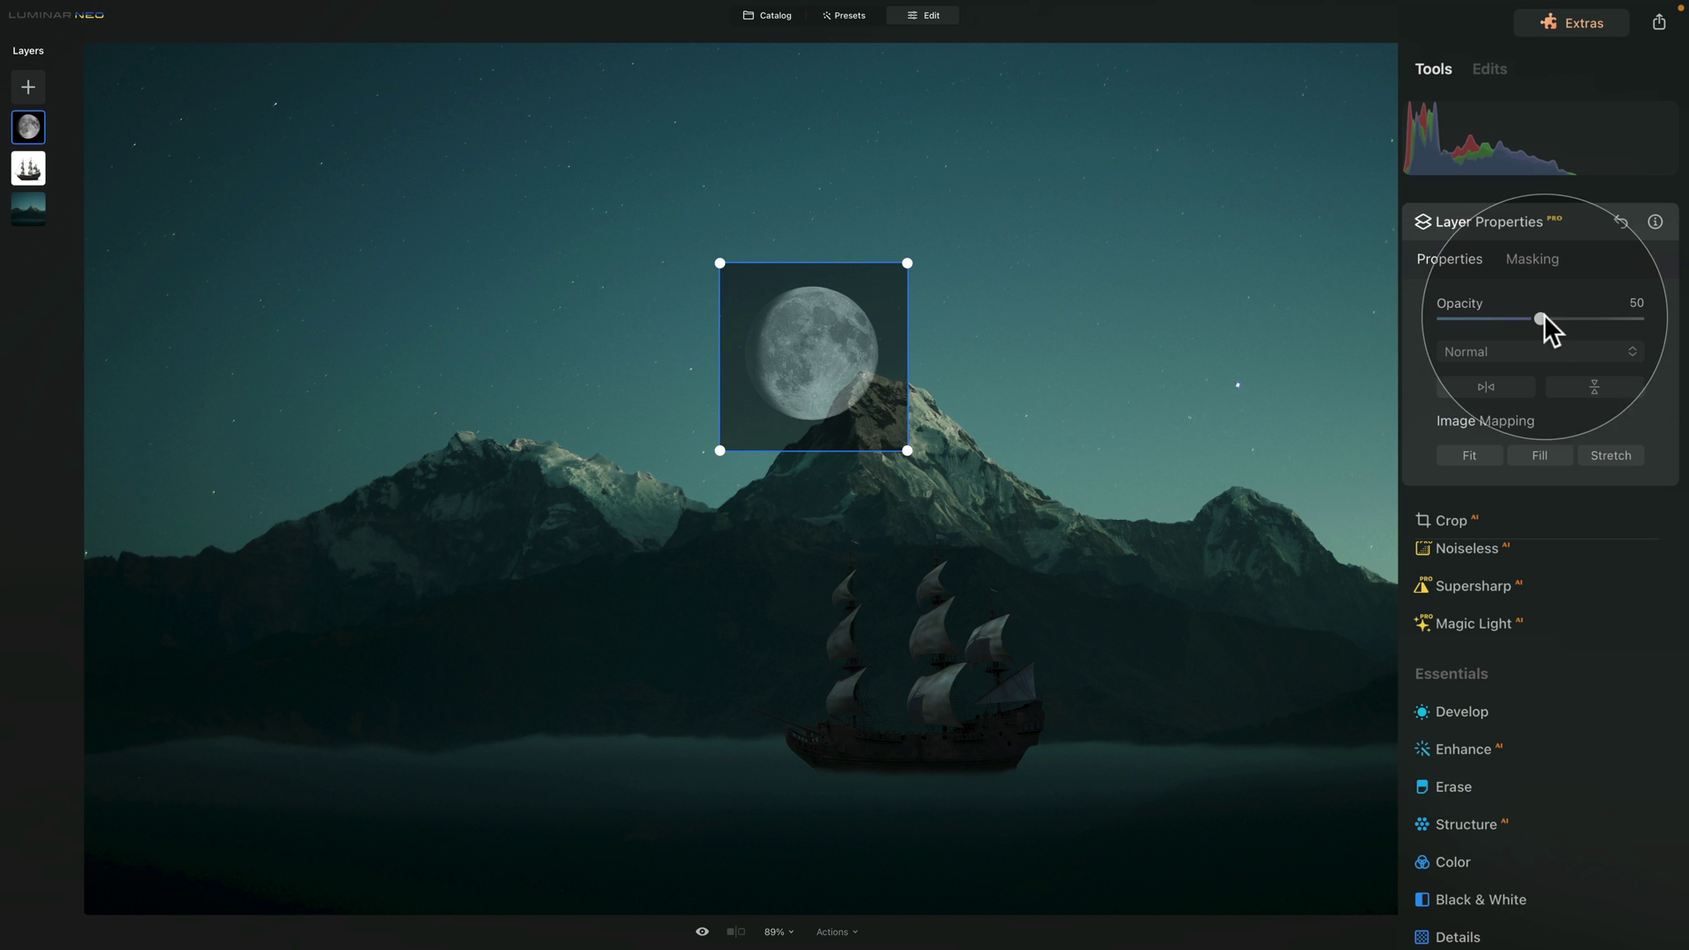
- Raise the moon layer's Opacity from 50 to 100
left_click_drag(1539, 318, 1676, 320)
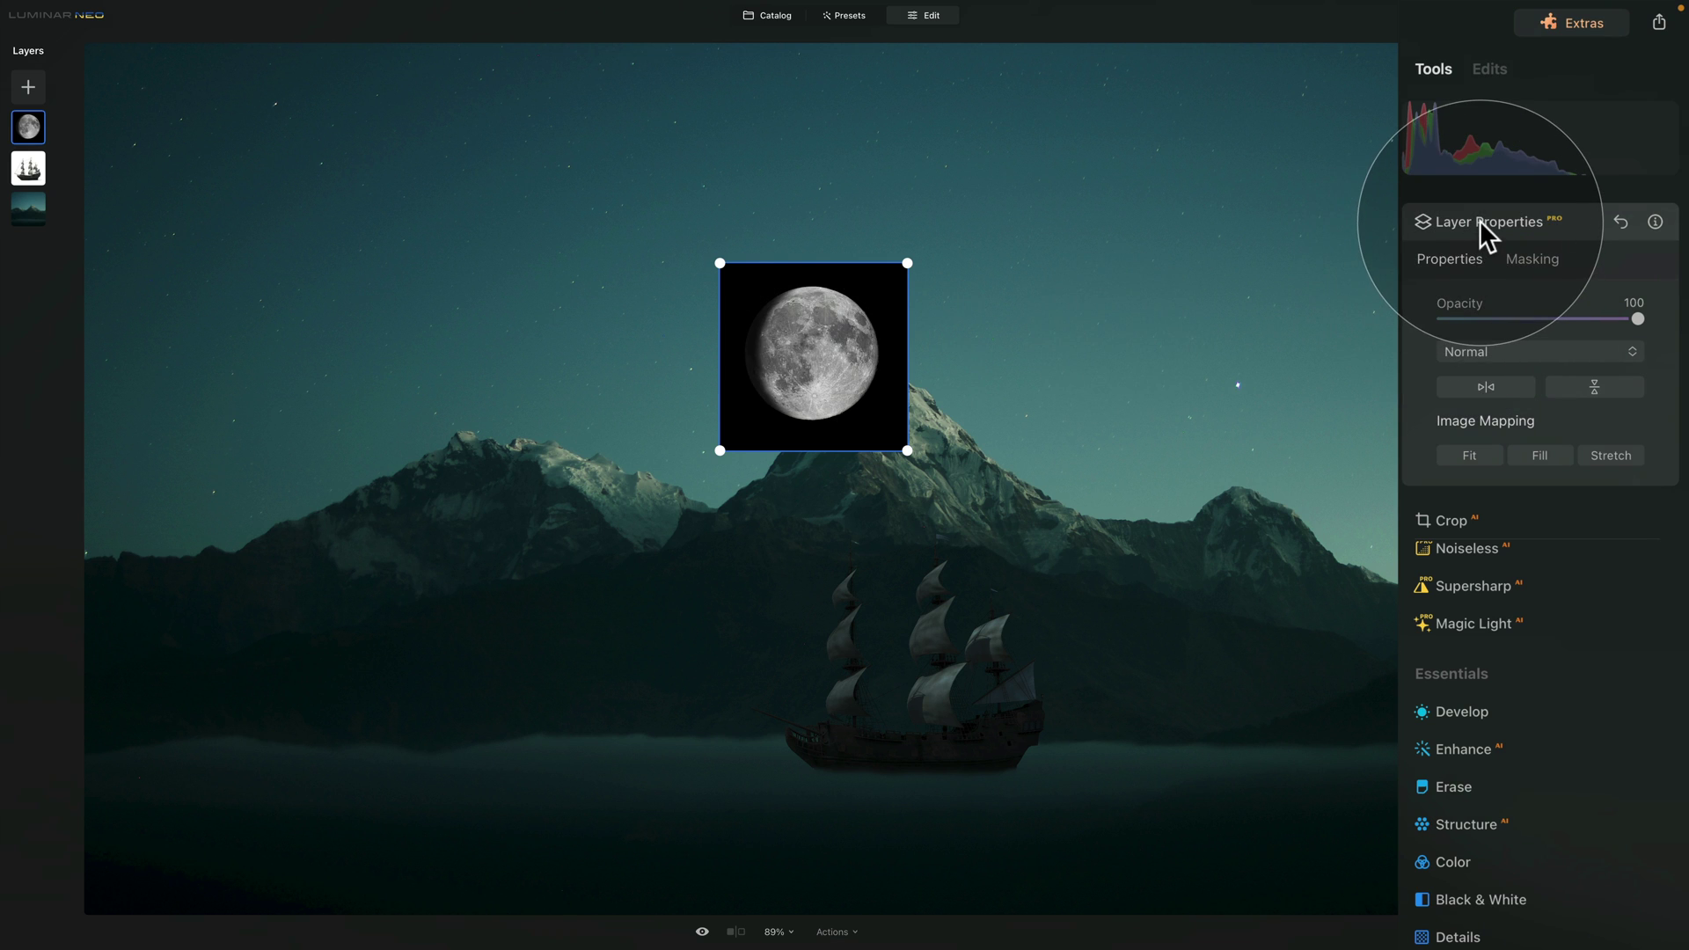
- Set the moon layer's blend mode to Screen
left_click(1508, 349)
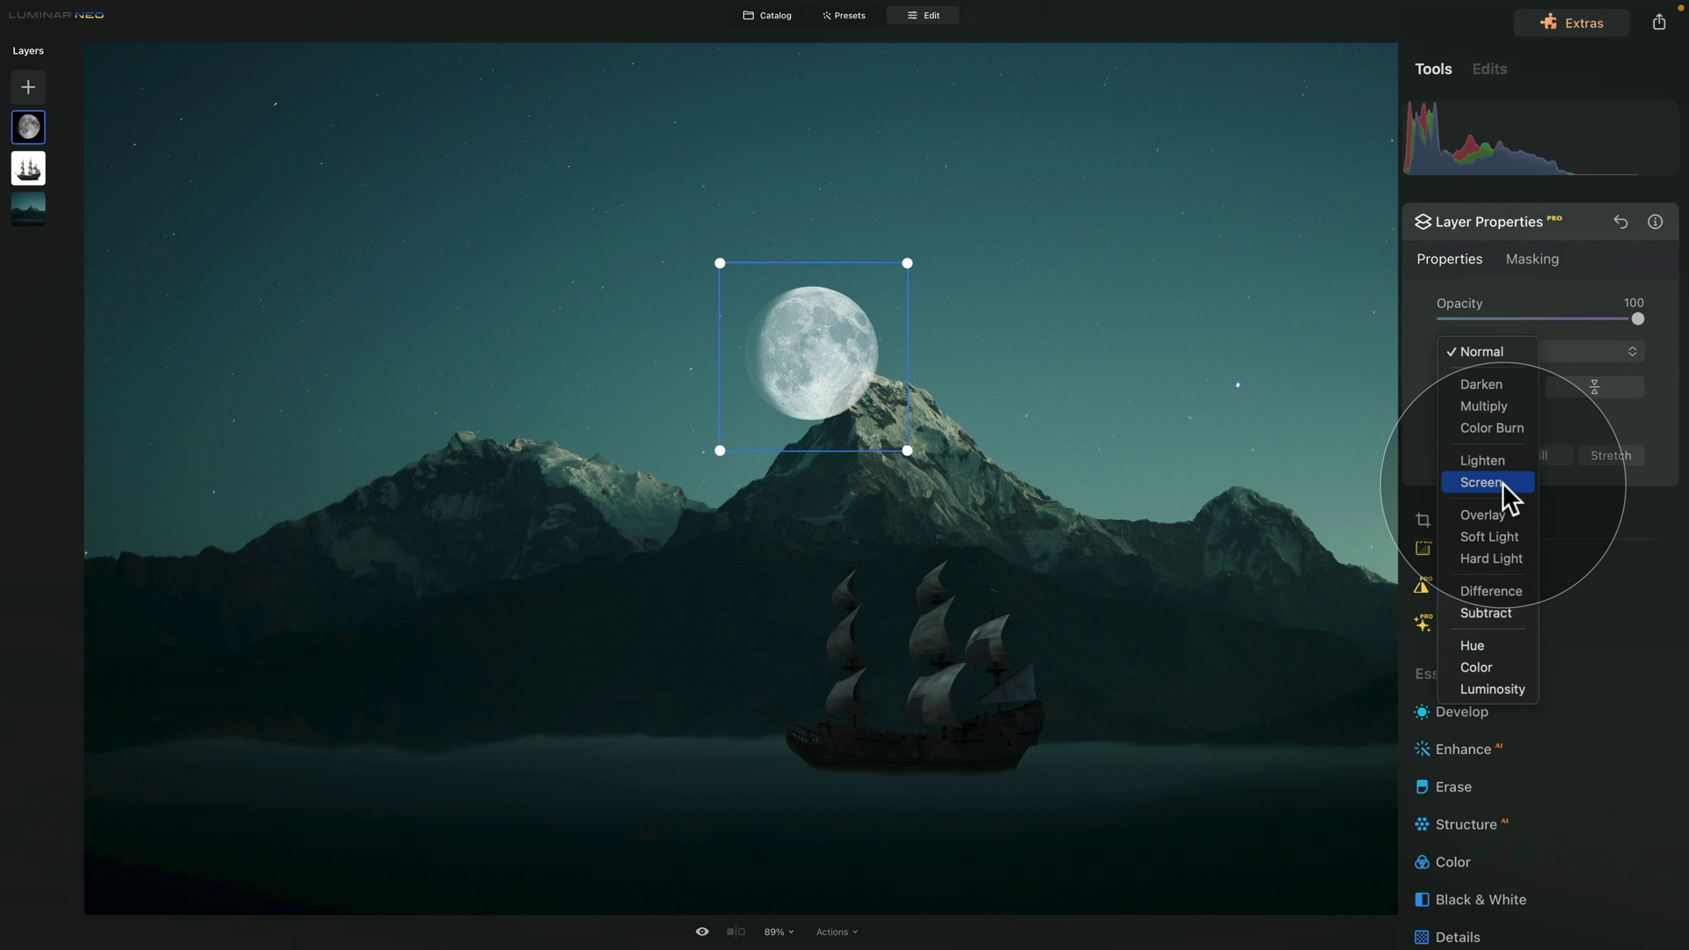
left_click(1508, 482)
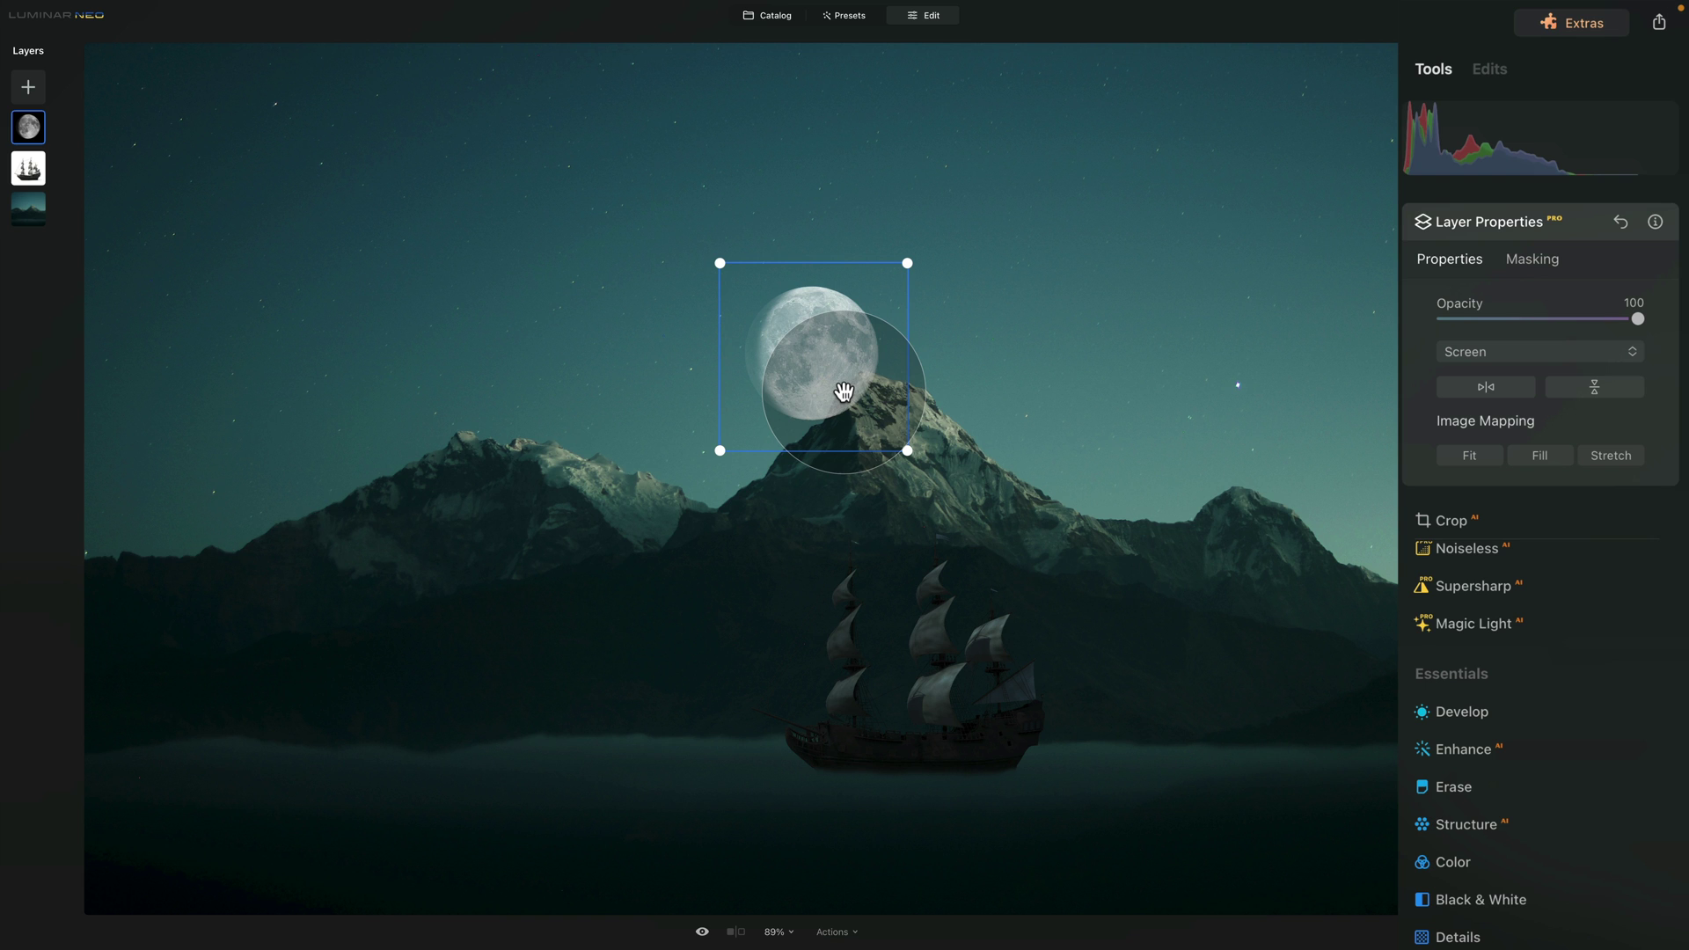
- Set up a mask brush on the moon layer in Erase mode with Softness 57
left_click(1541, 259)
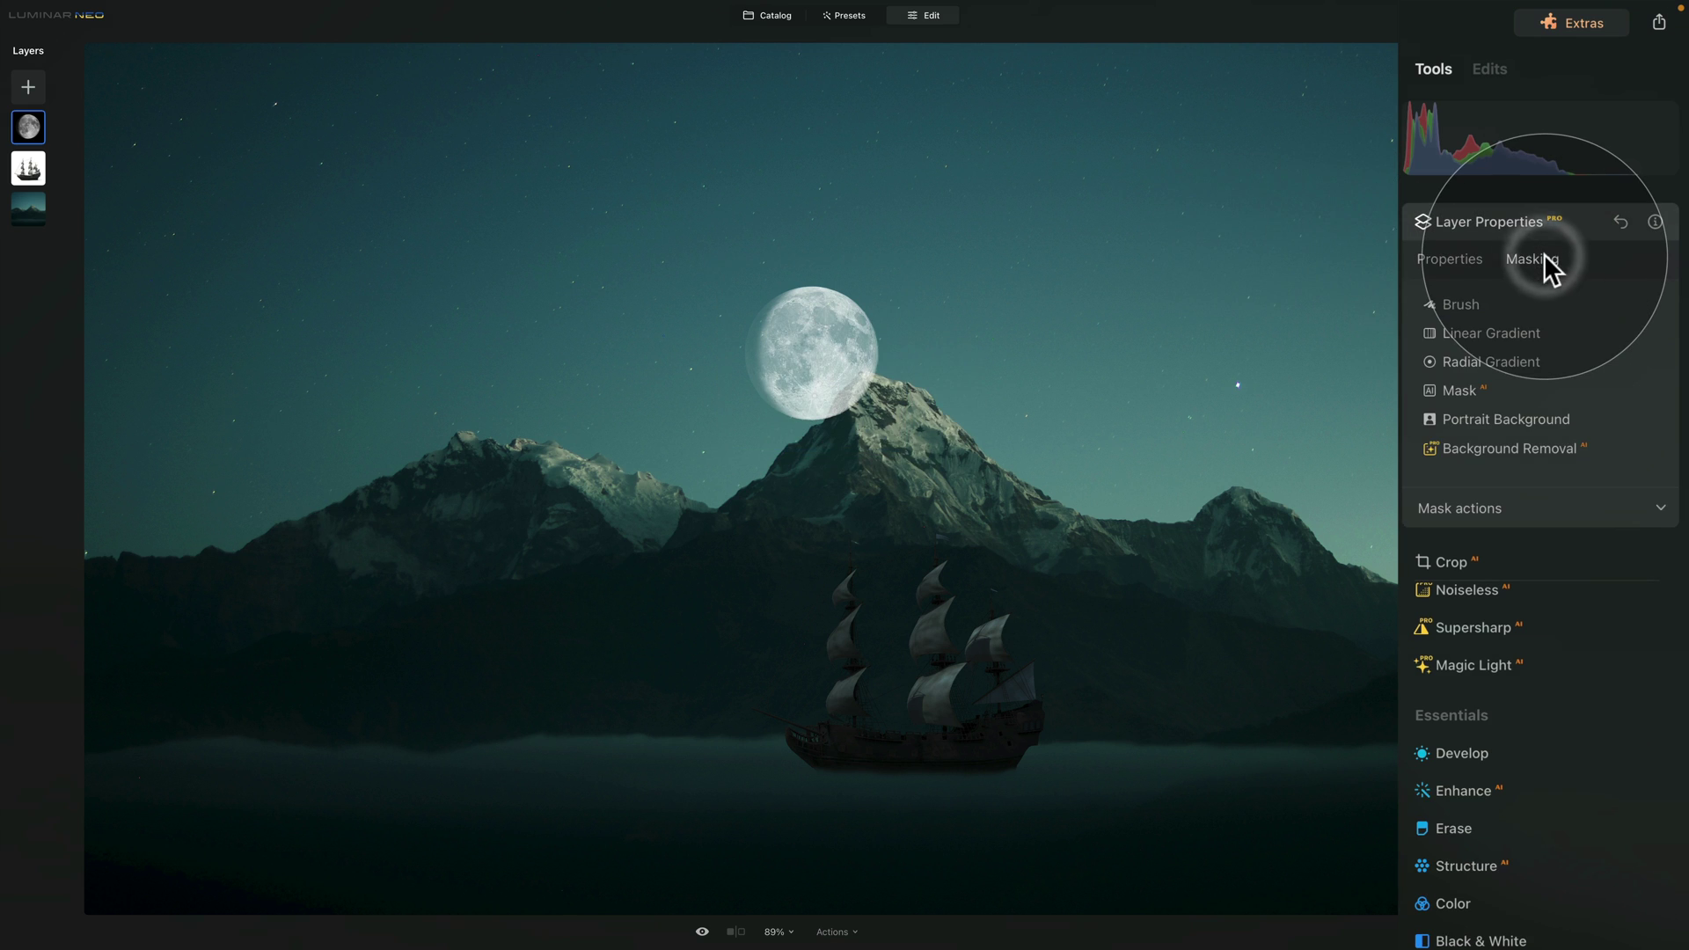
left_click(1456, 304)
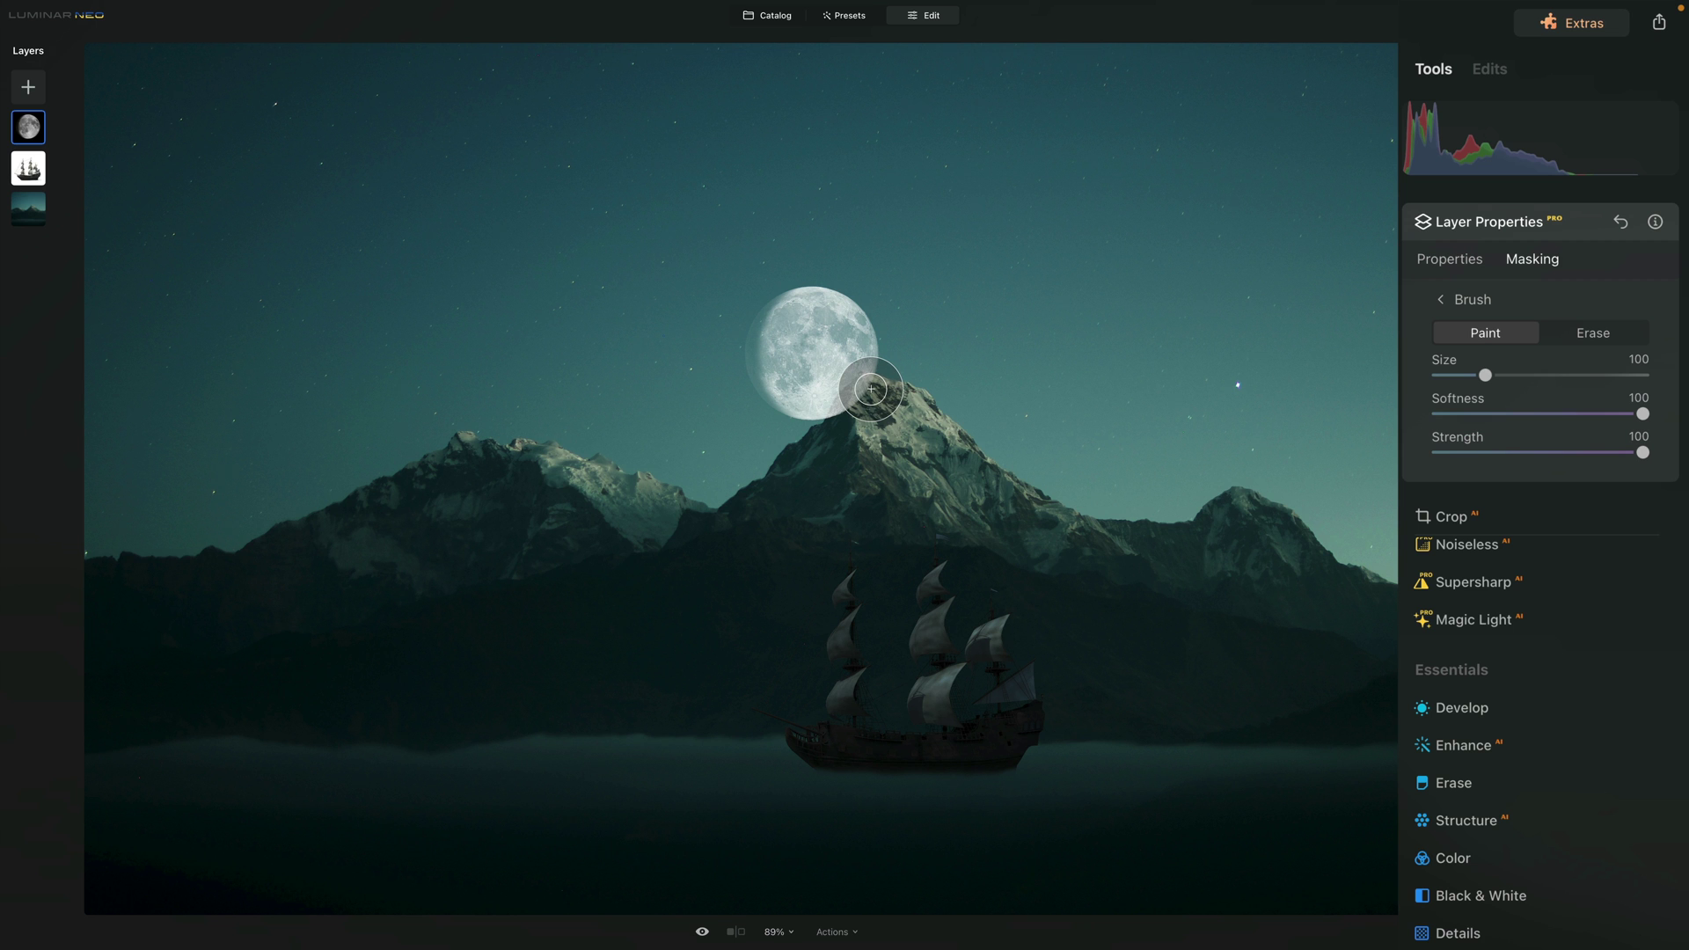
scroll(871, 389, "up", 10)
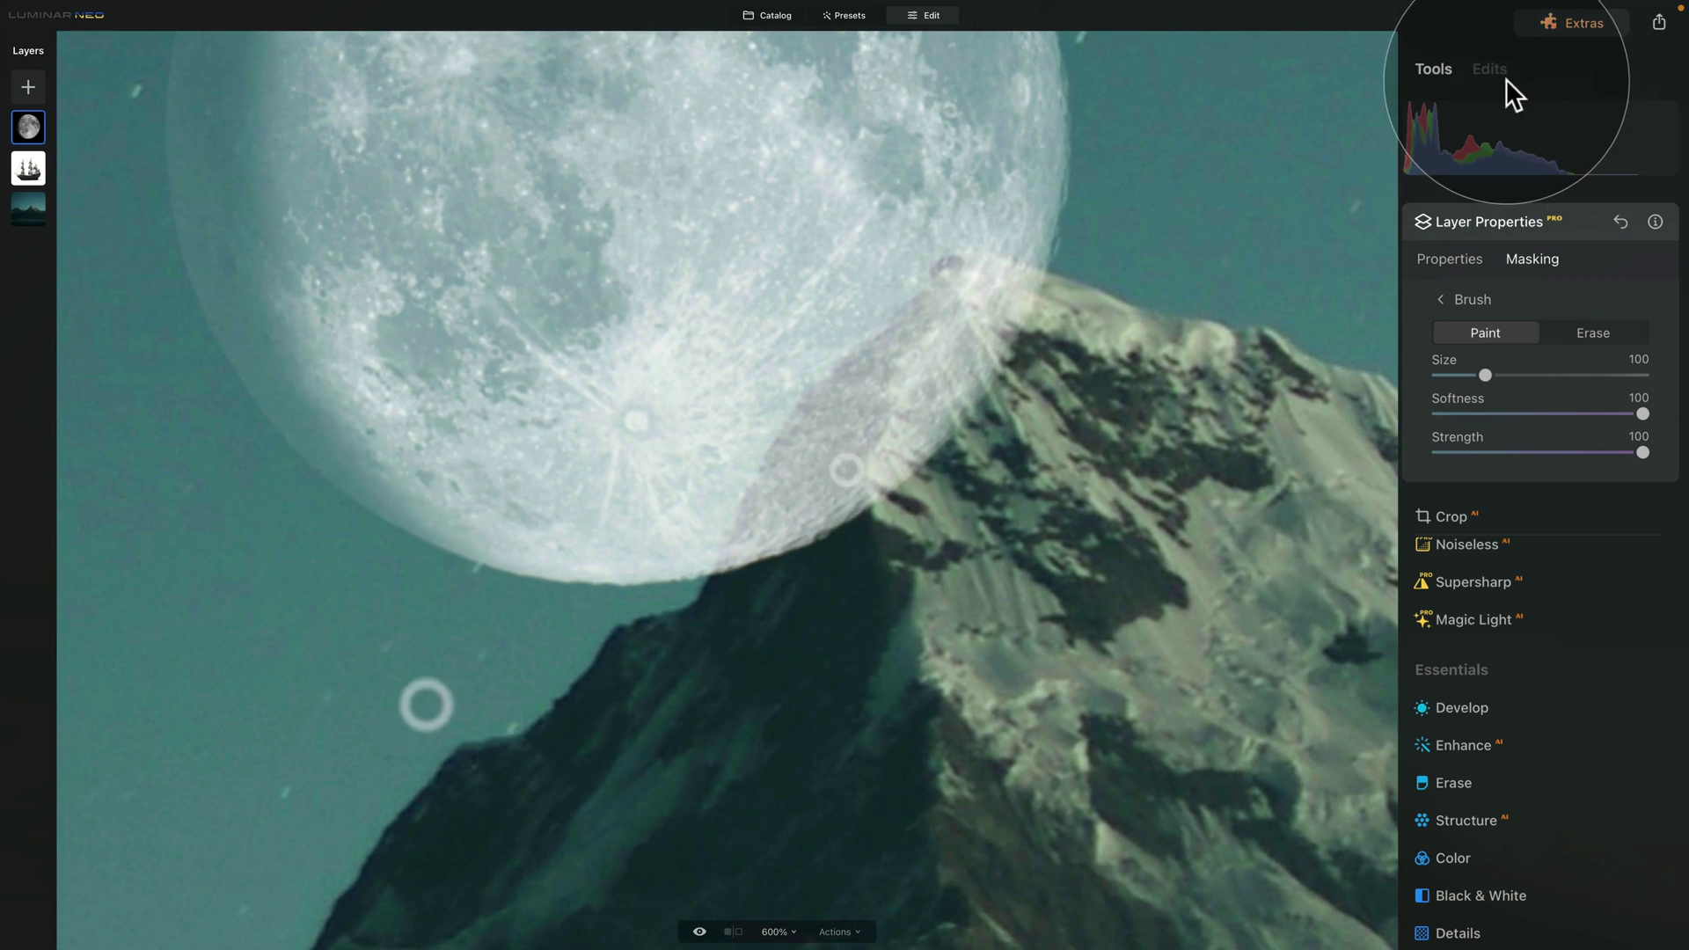
left_click(1572, 327)
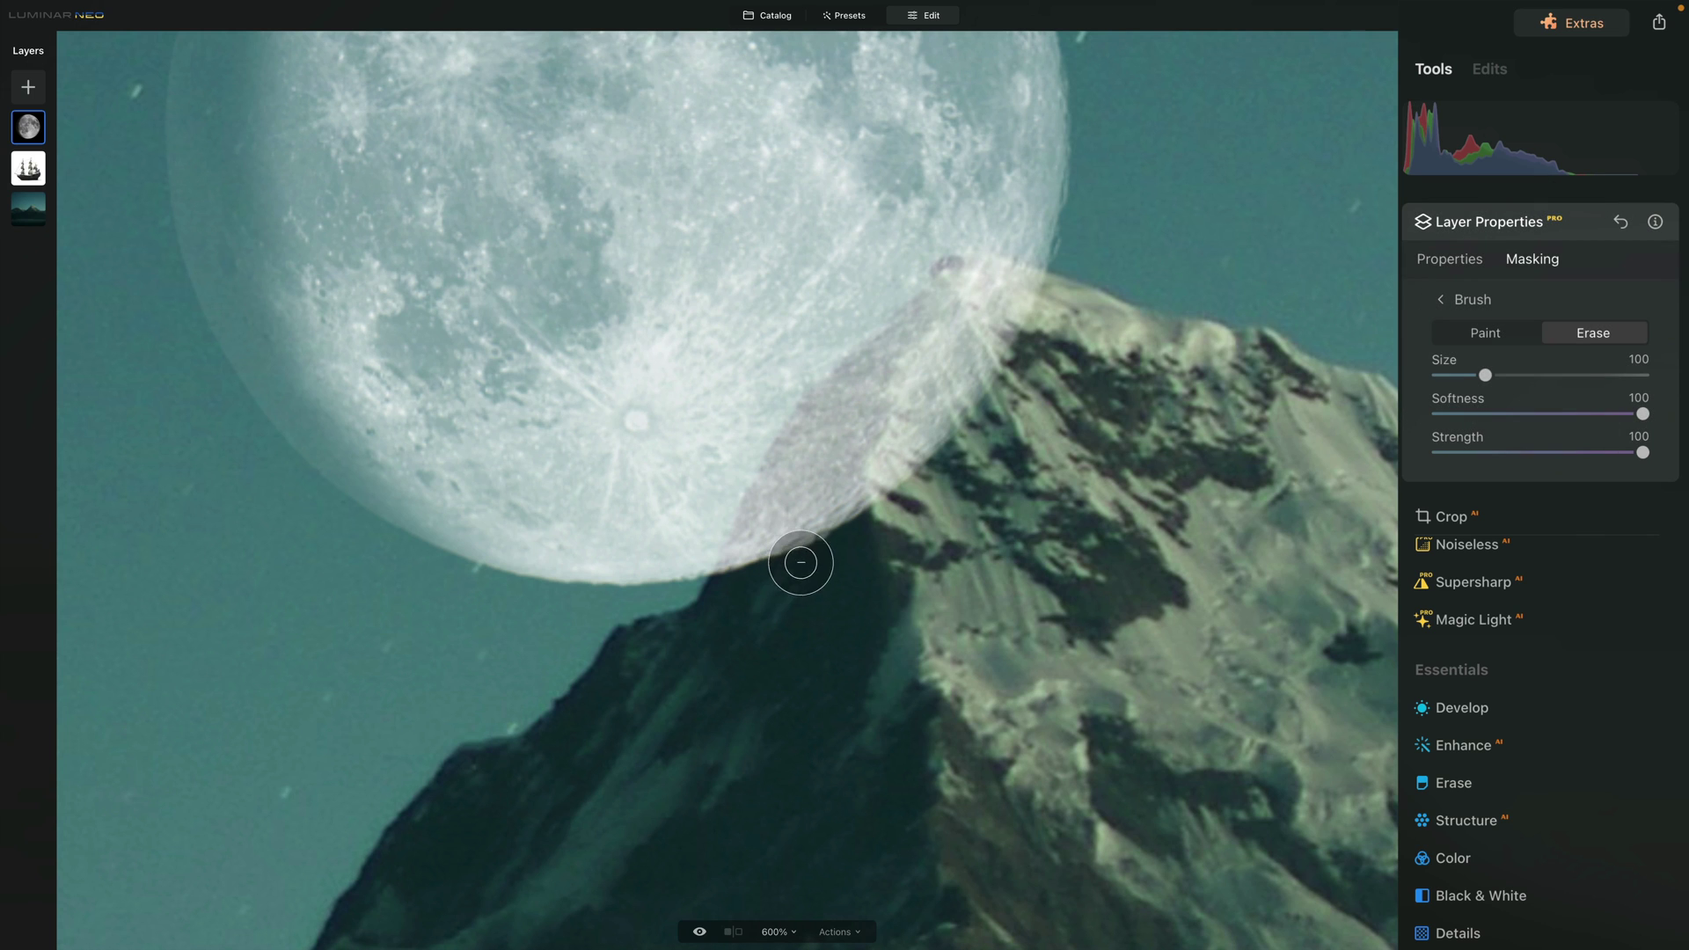
left_click_drag(1642, 414, 1555, 414)
- Erase the moon along the mountain ridge, then zoom back to fit the scene
mouse_move(748, 591)
left_mouse_down()
mouse_move(837, 410)
mouse_move(964, 285)
mouse_move(1035, 303)
mouse_move(853, 532)
left_mouse_up()
left_click_drag(842, 645, 752, 585)
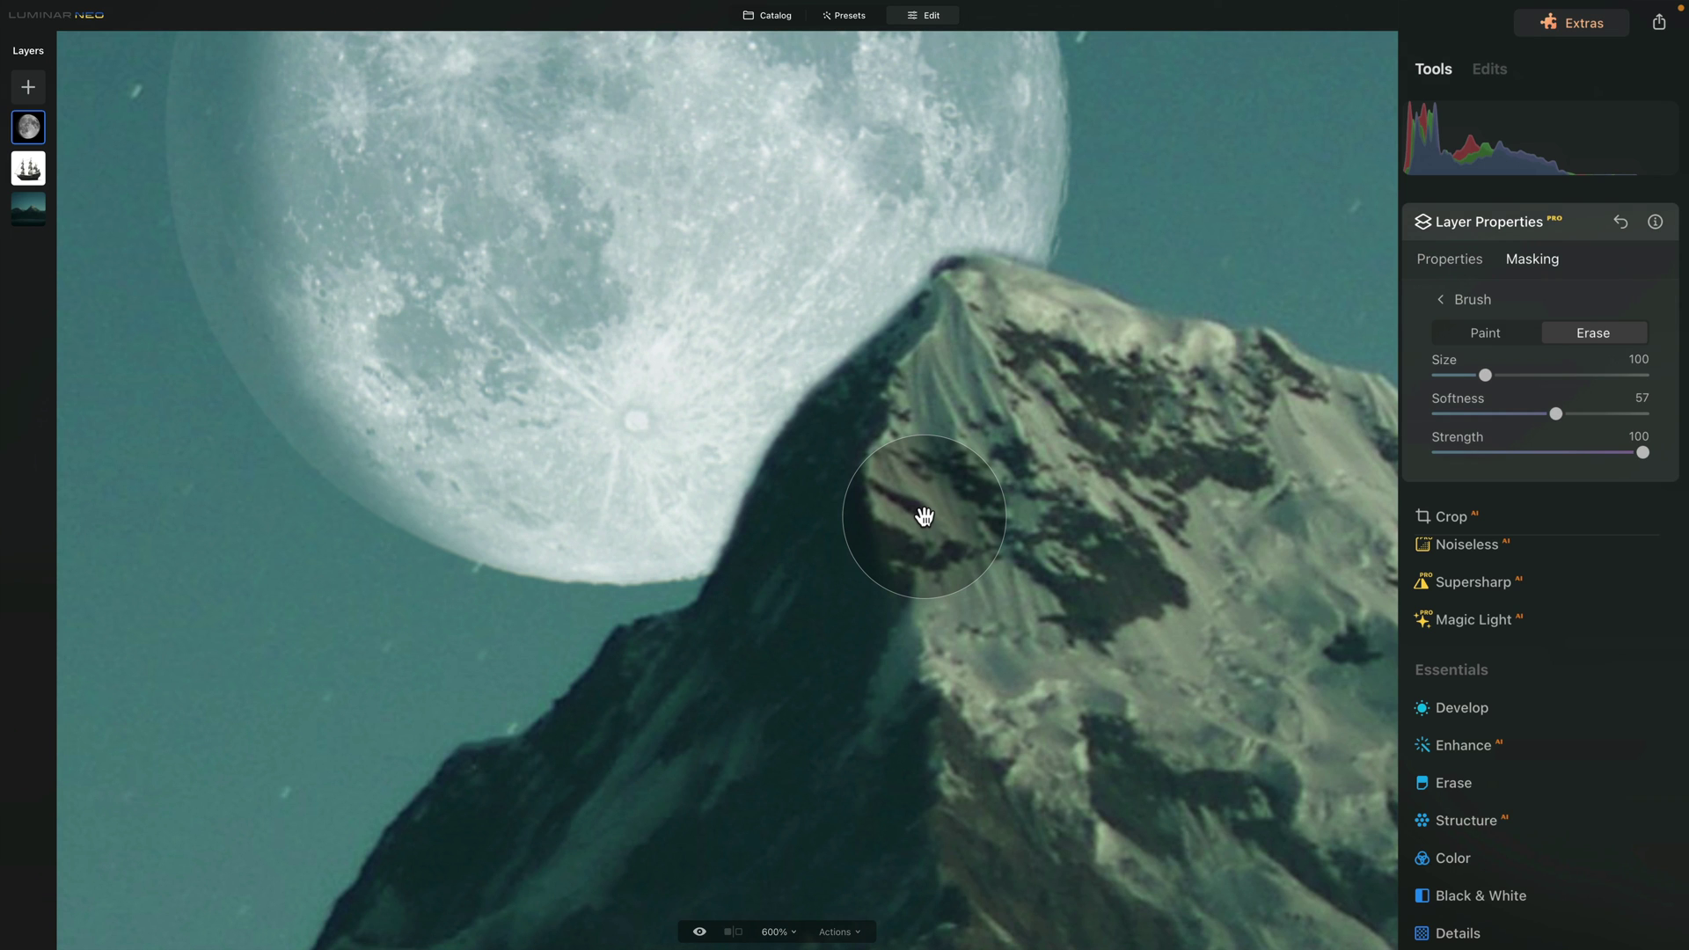
key("ctrl+0")
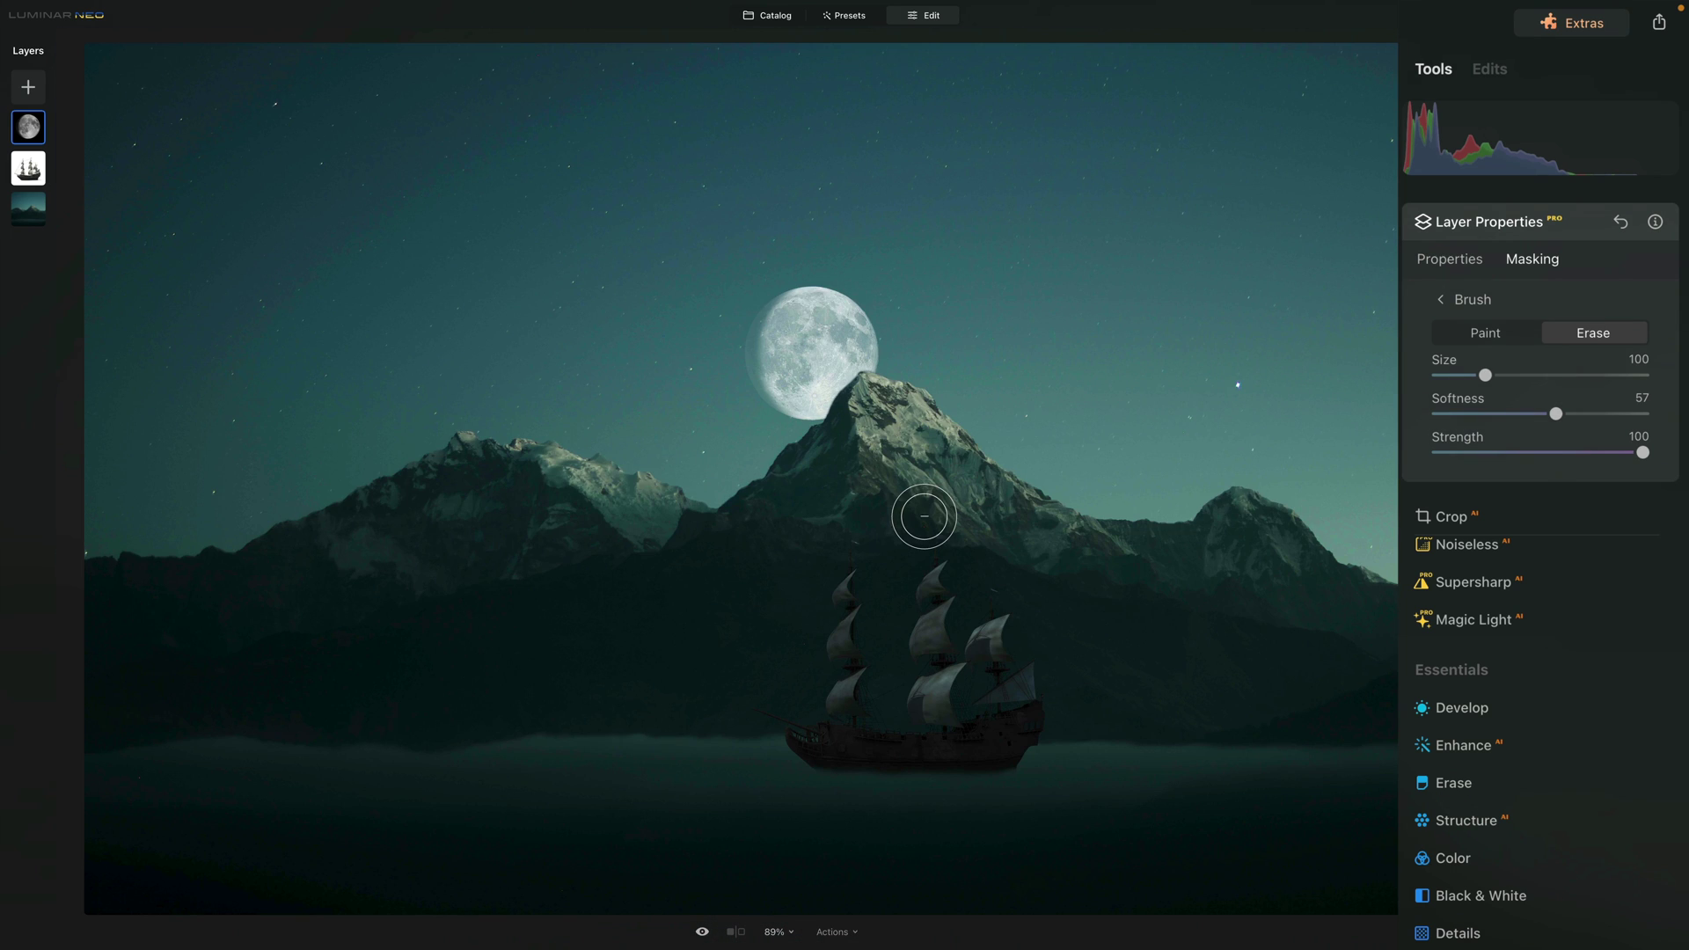